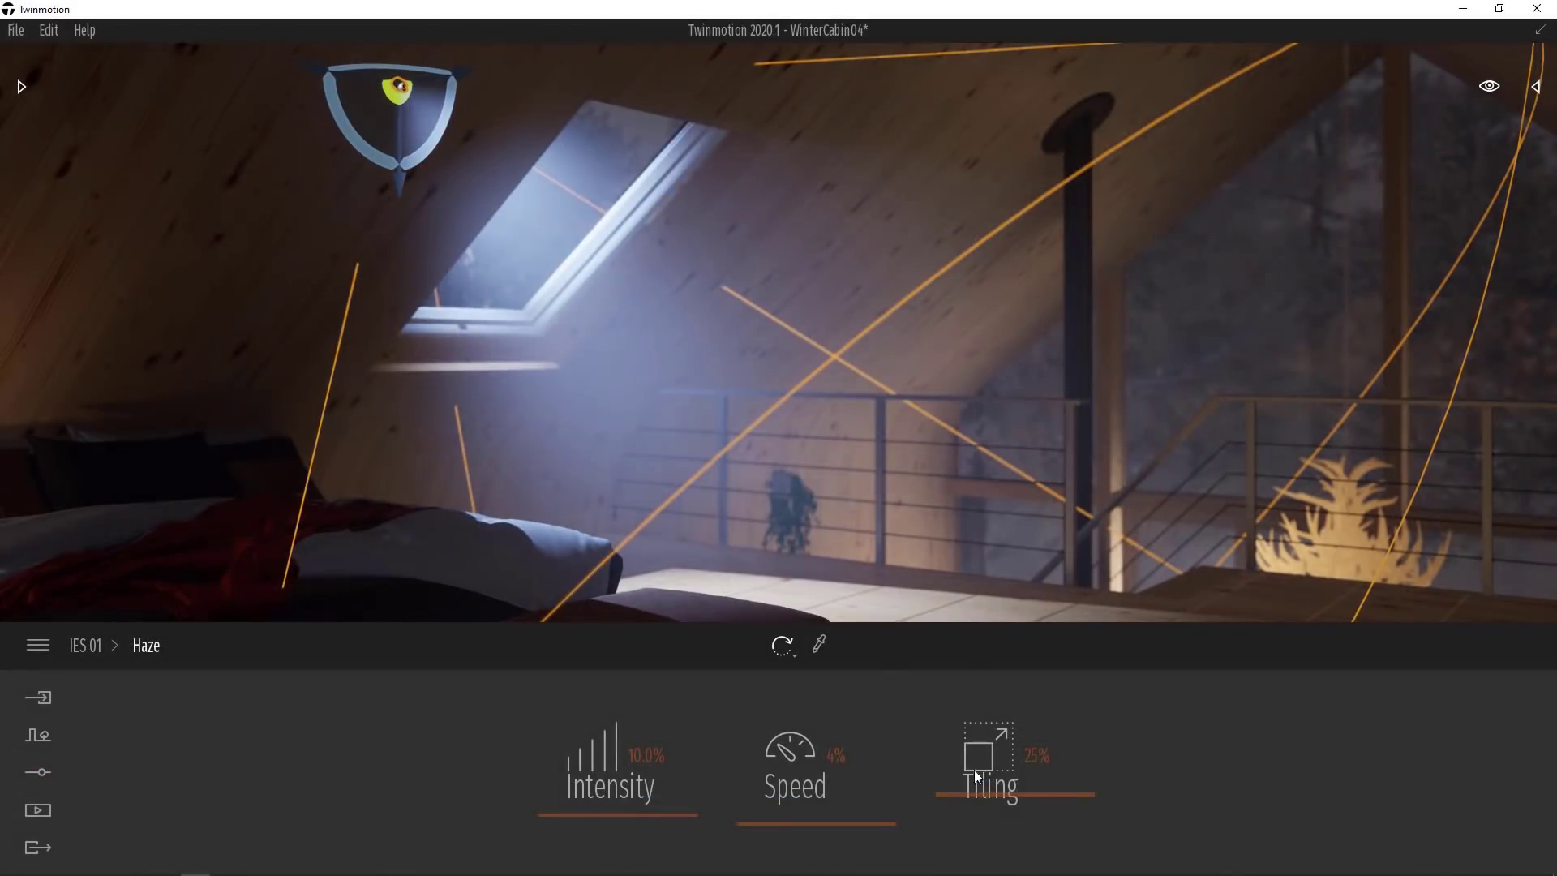
- Drag the Haze Tiling slider down to lower the tiling of the cabin skylight's haze
mouse_move(1005, 798)
left_mouse_down()
mouse_move(993, 814)
mouse_move(984, 703)
left_mouse_up()
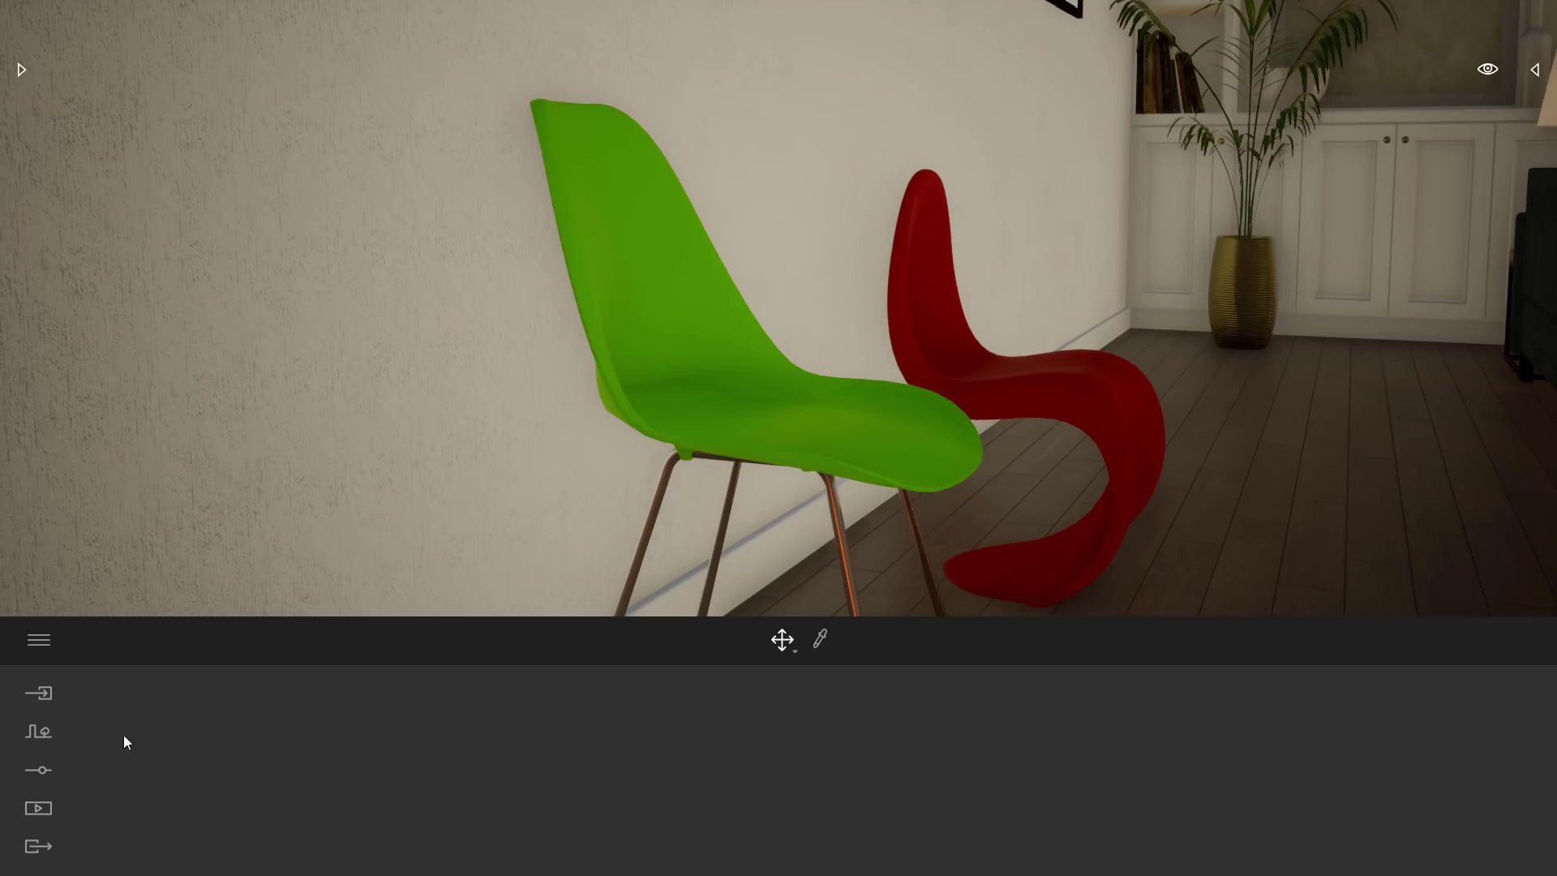
- Switch global illumination on in the Lighting settings and orbit to view the chairs' wall tint
left_click(30, 774)
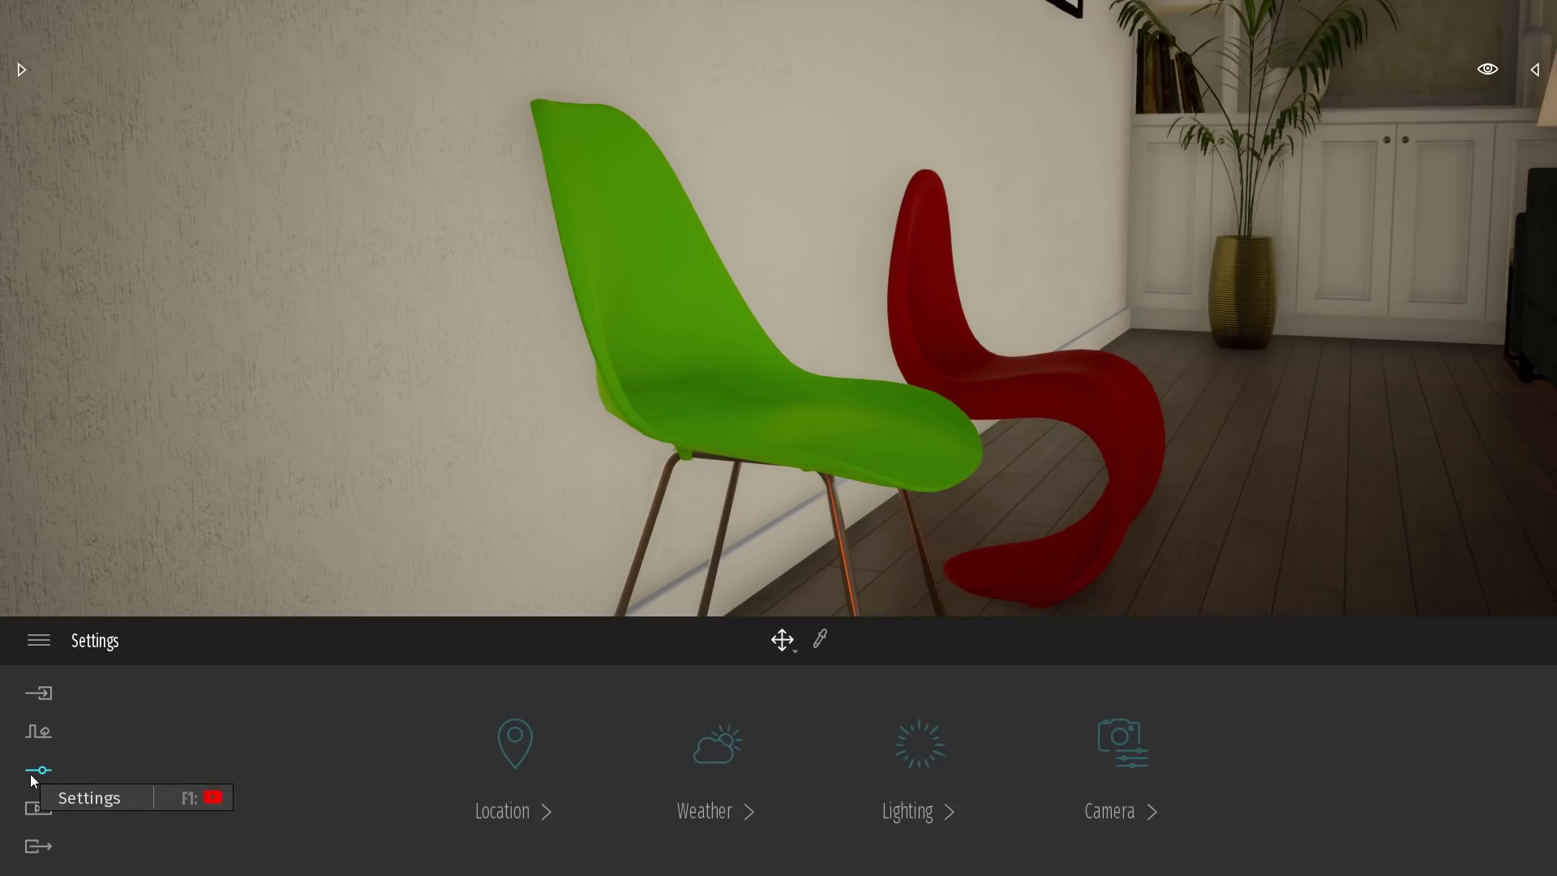
left_click(921, 747)
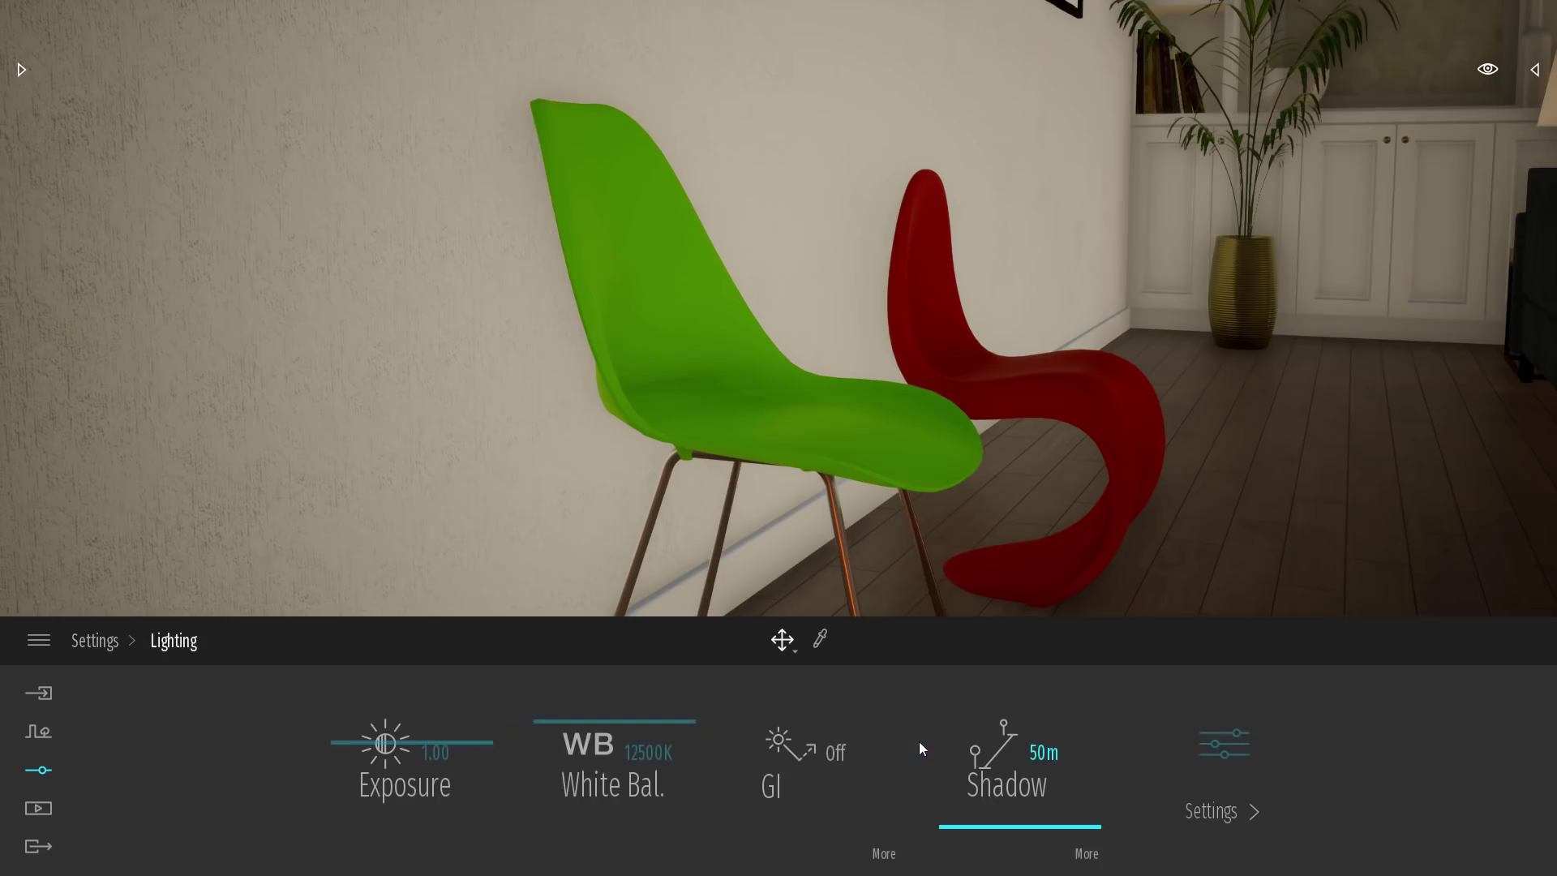
left_click(834, 752)
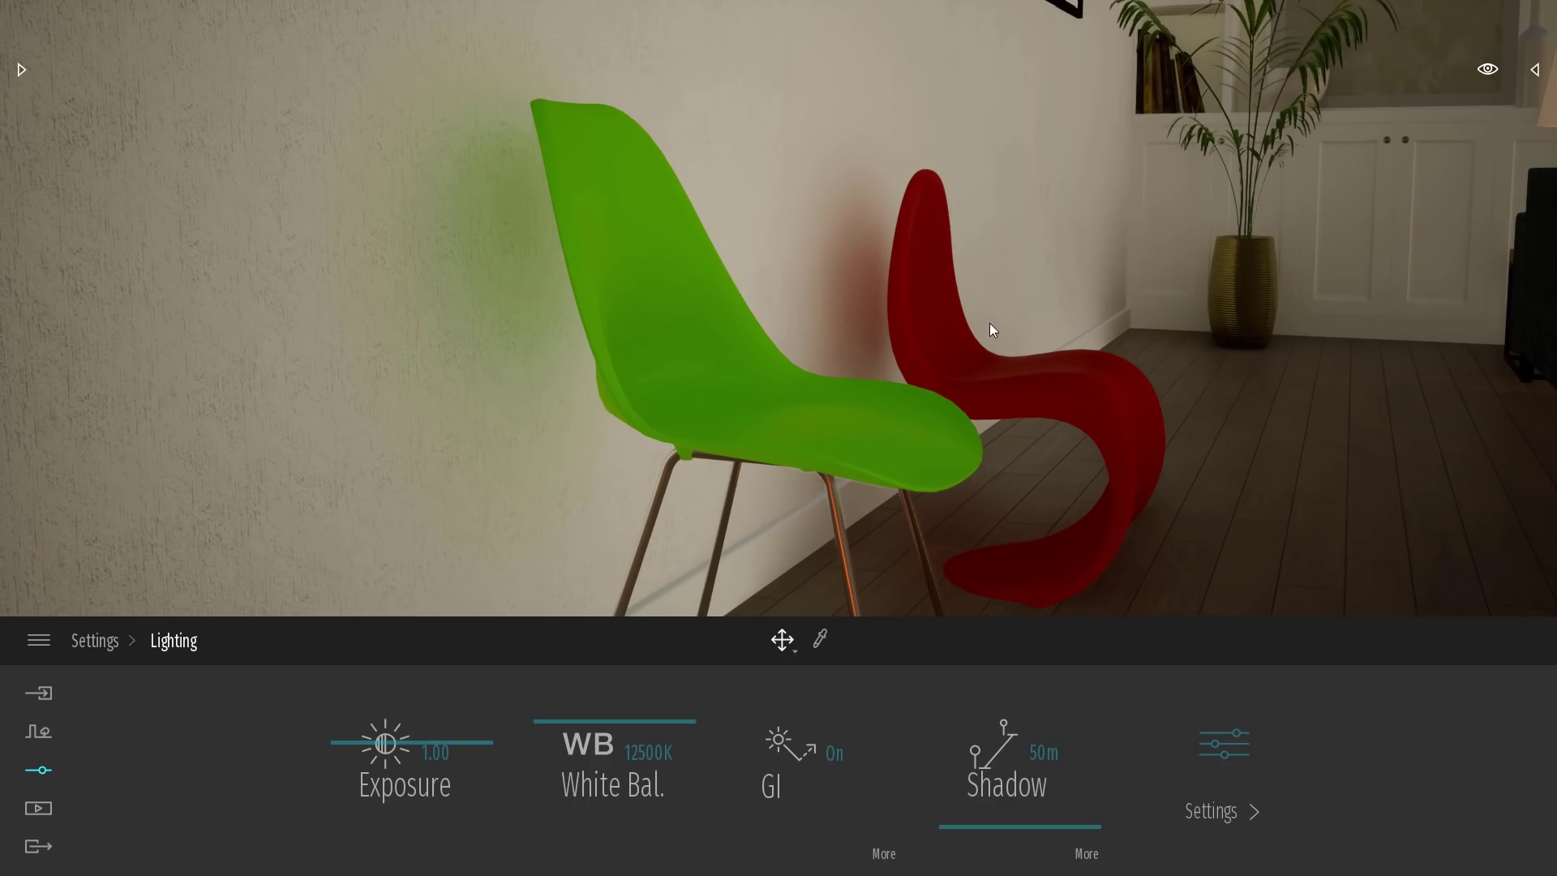
left_click_drag(989, 330, 1063, 331)
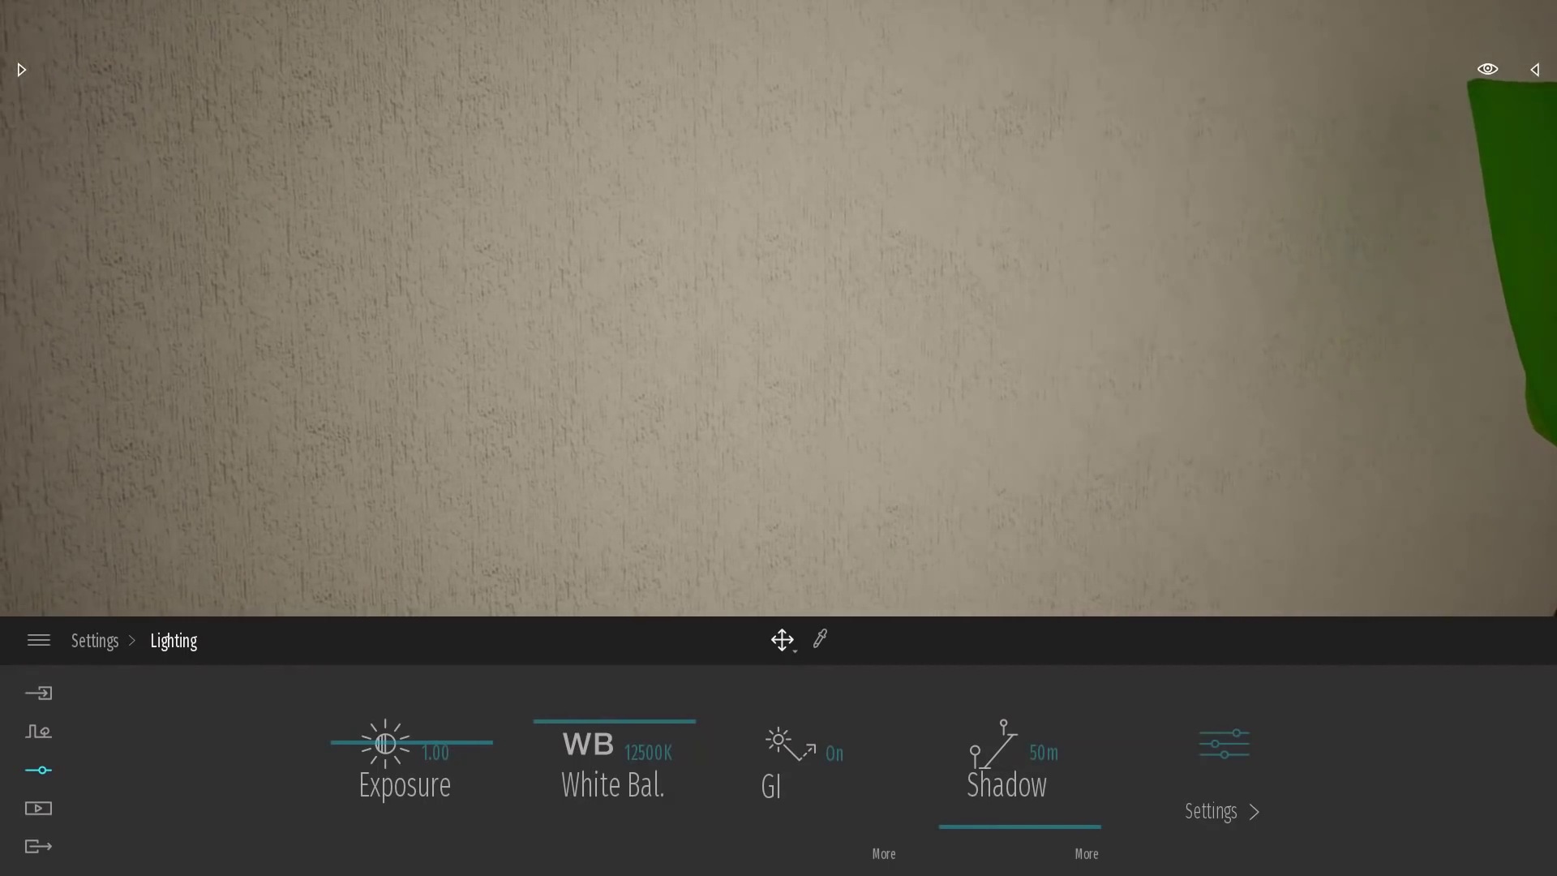
left_click(797, 811)
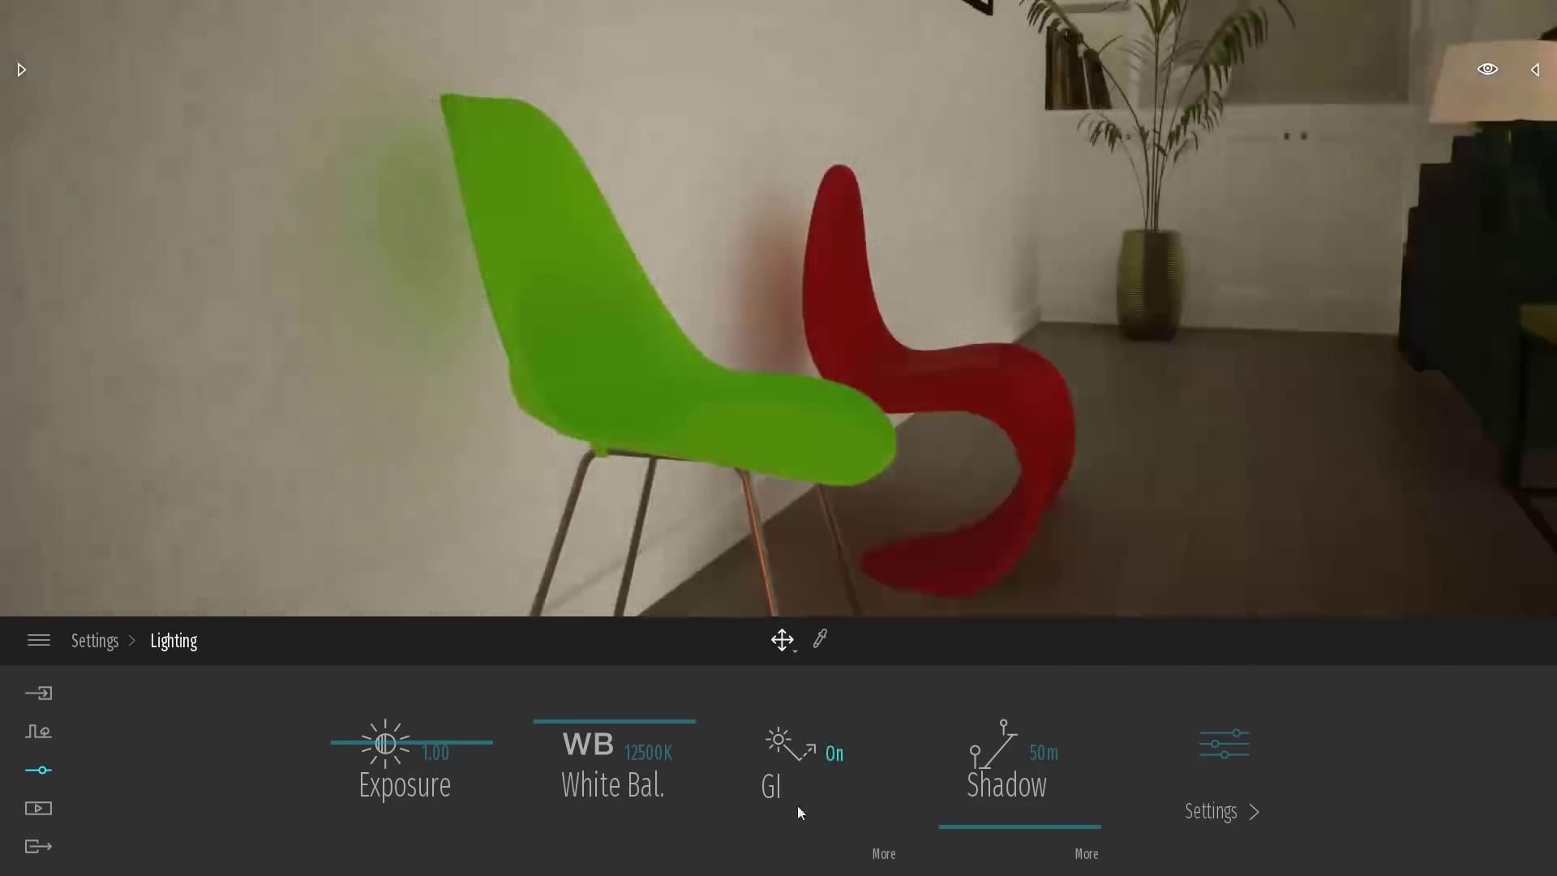
- Raise GI intensity to 1.00 and GI distance to 440.46 m
left_click(882, 856)
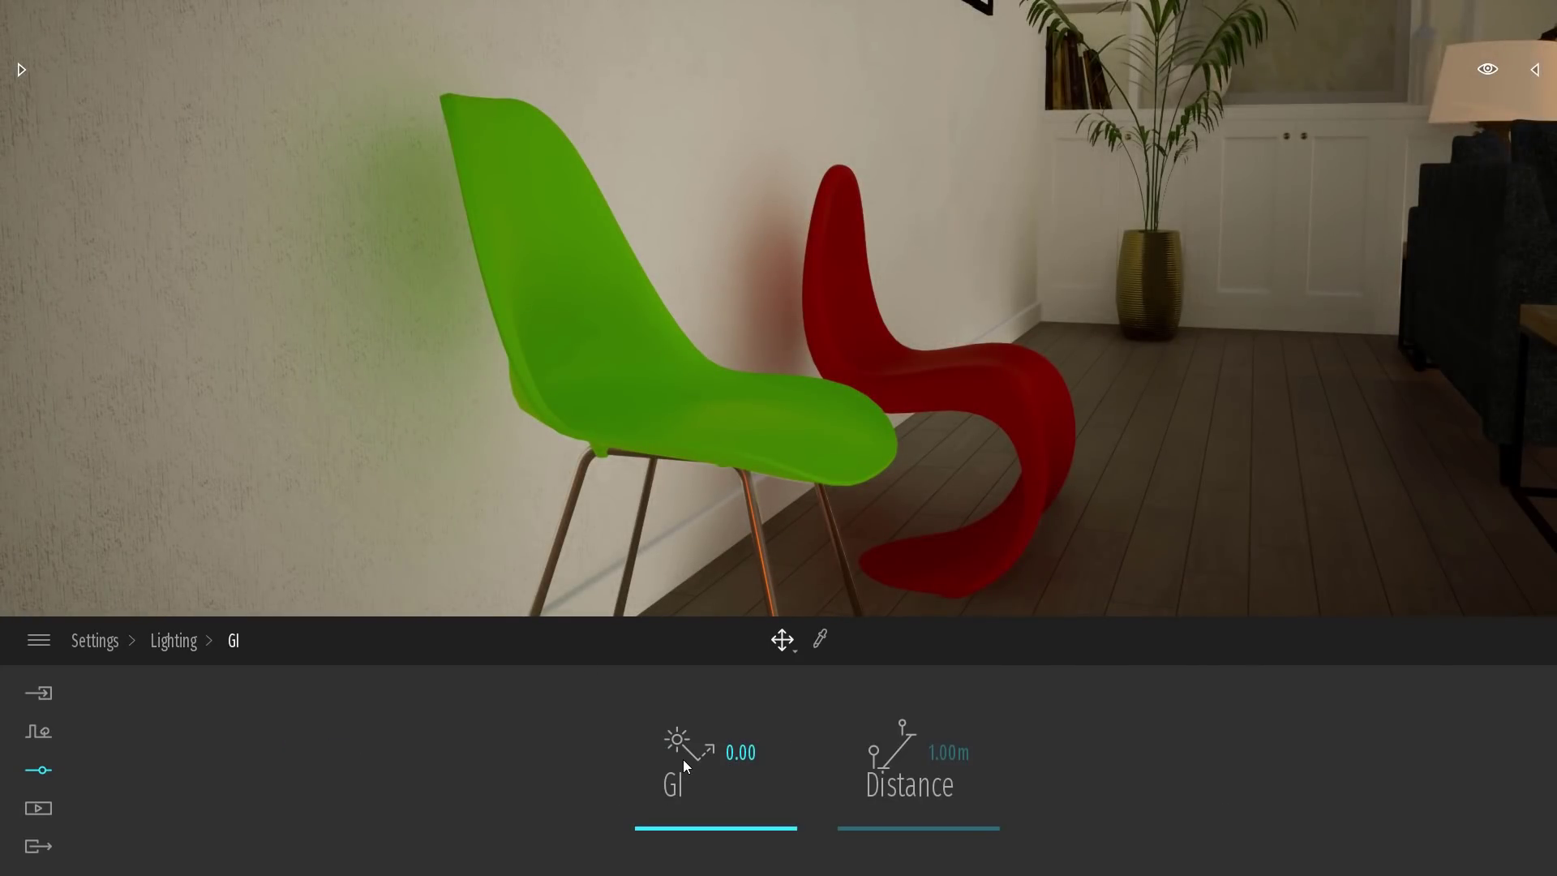
left_click(992, 756)
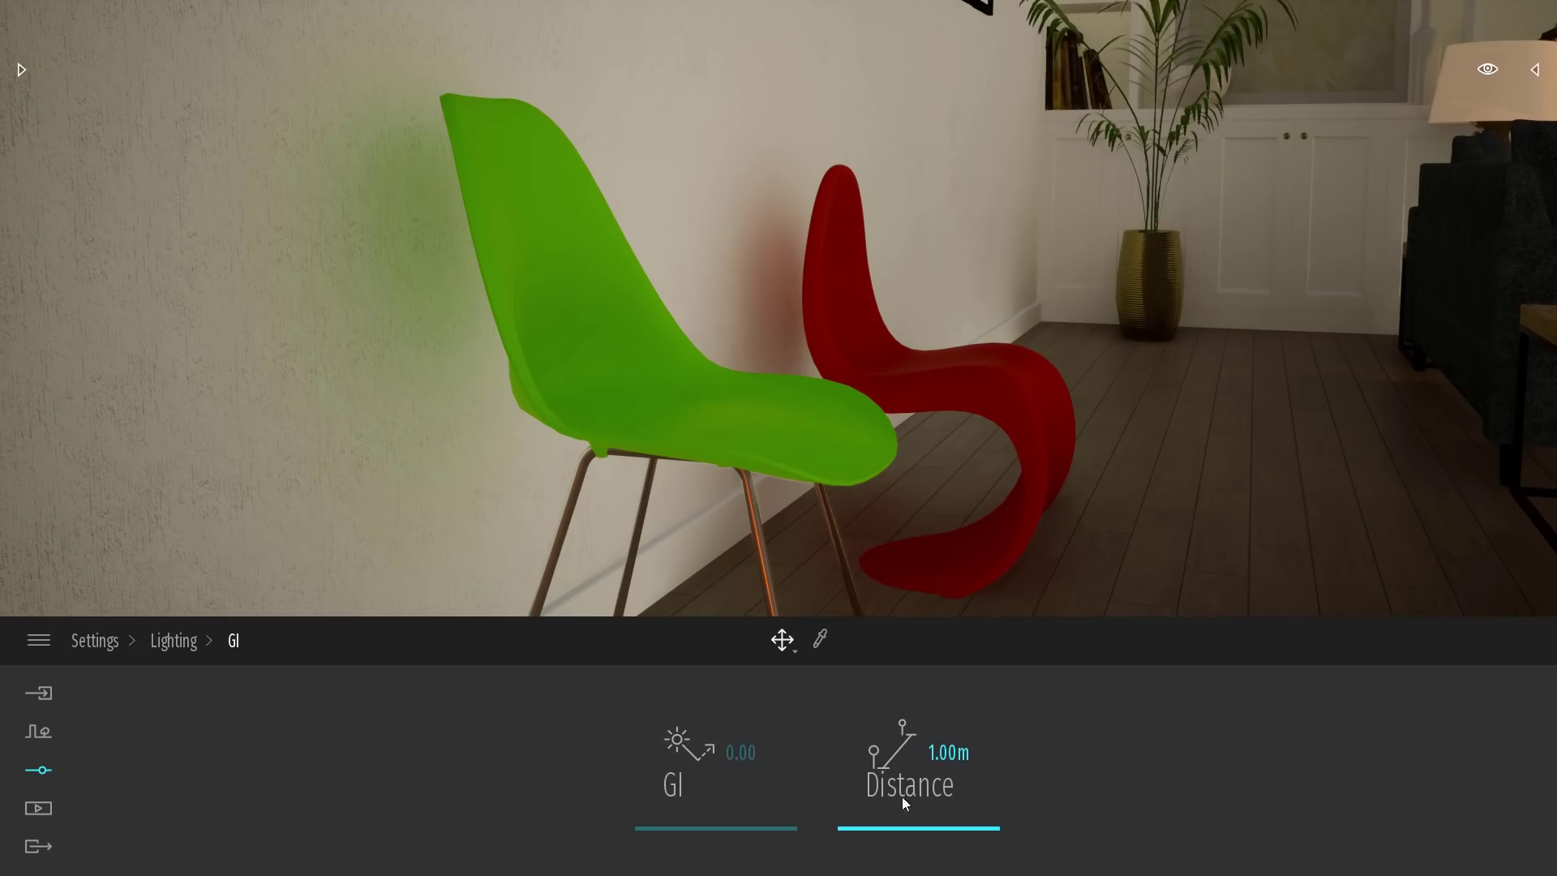
left_click(669, 831)
left_click_drag(669, 828, 670, 779)
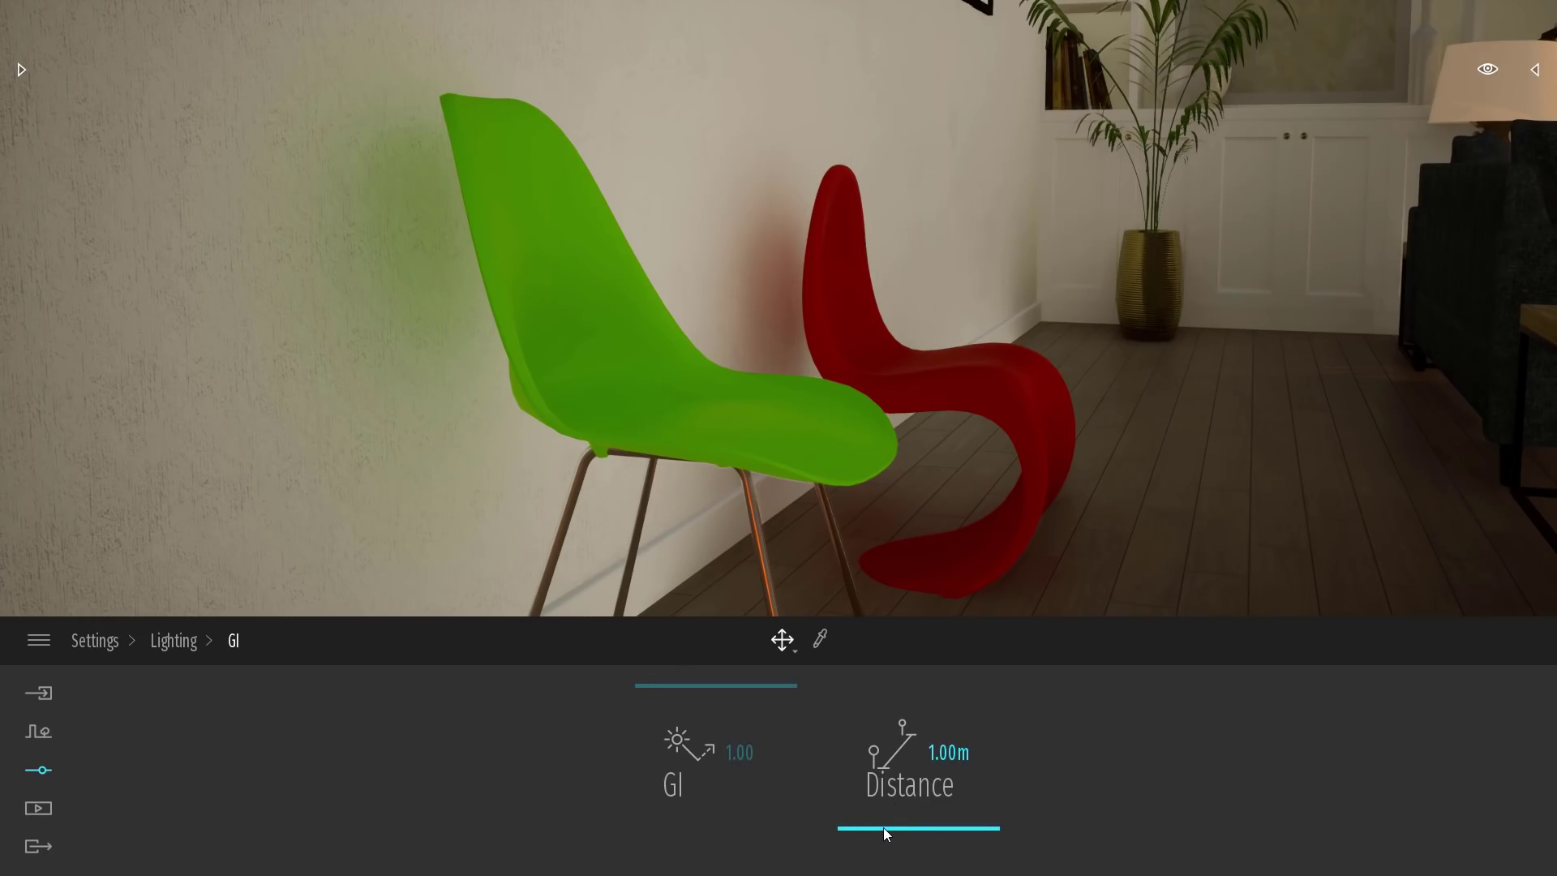
left_click_drag(884, 828, 883, 802)
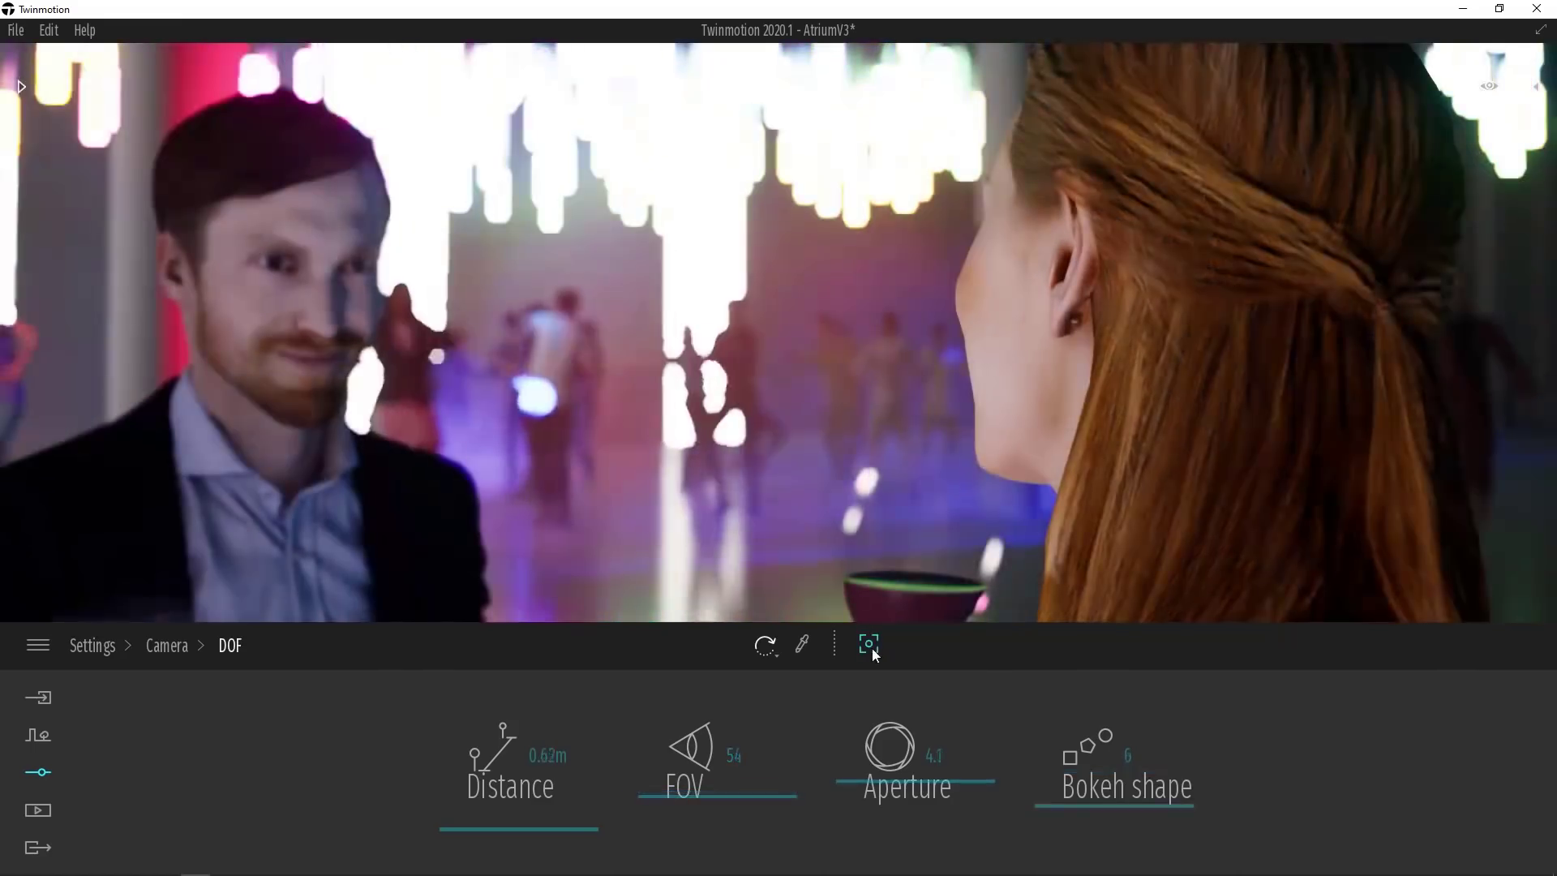
- Focus on the background dancers, then enable depth of field and show its detailed settings
left_click(873, 649)
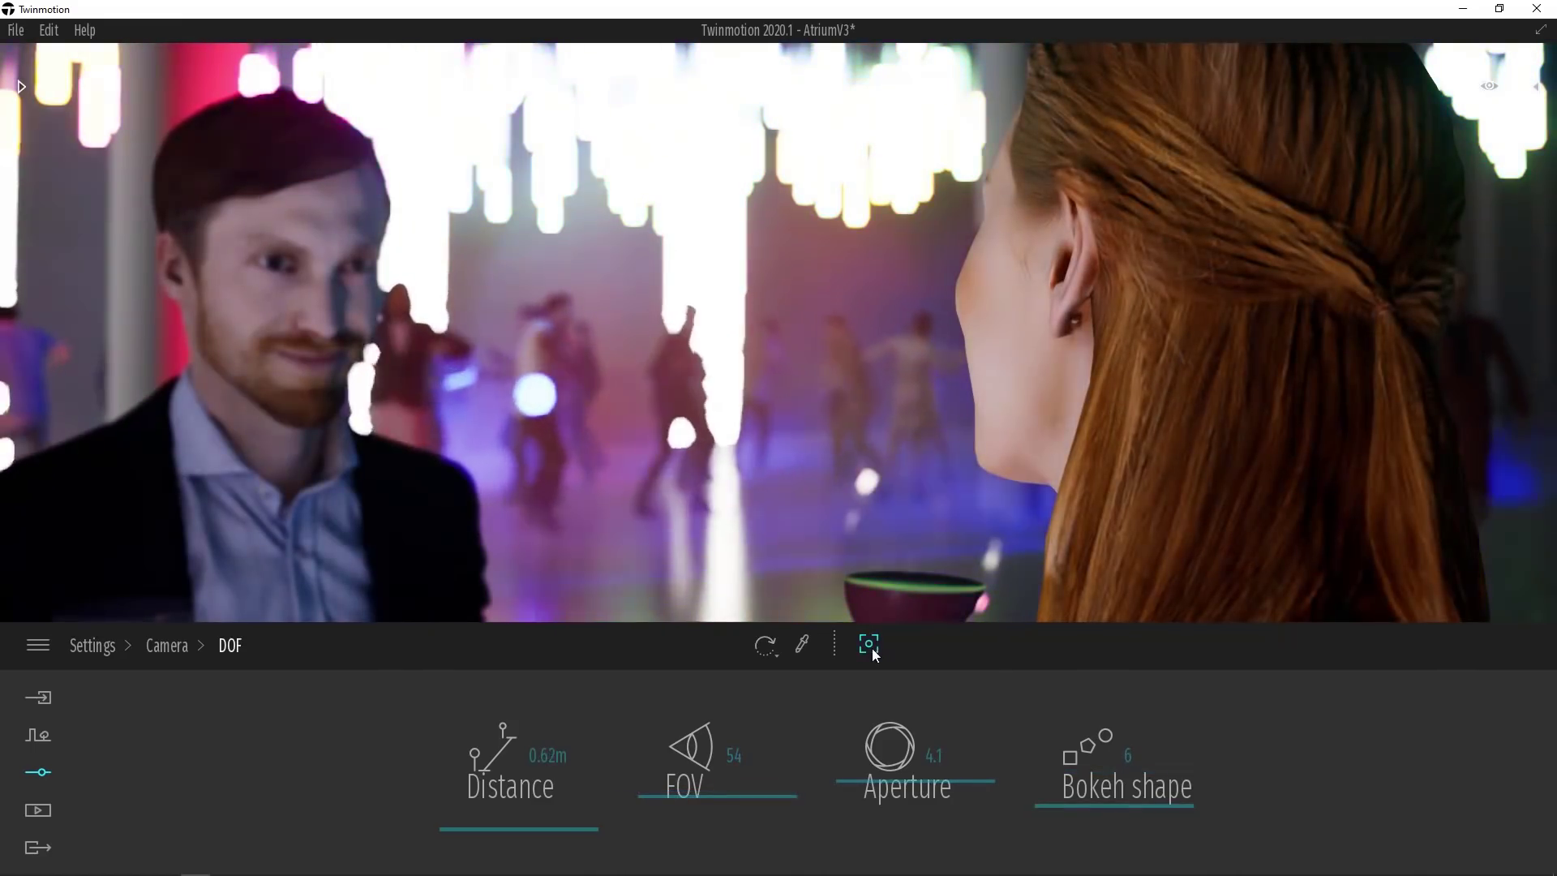
left_click(604, 373)
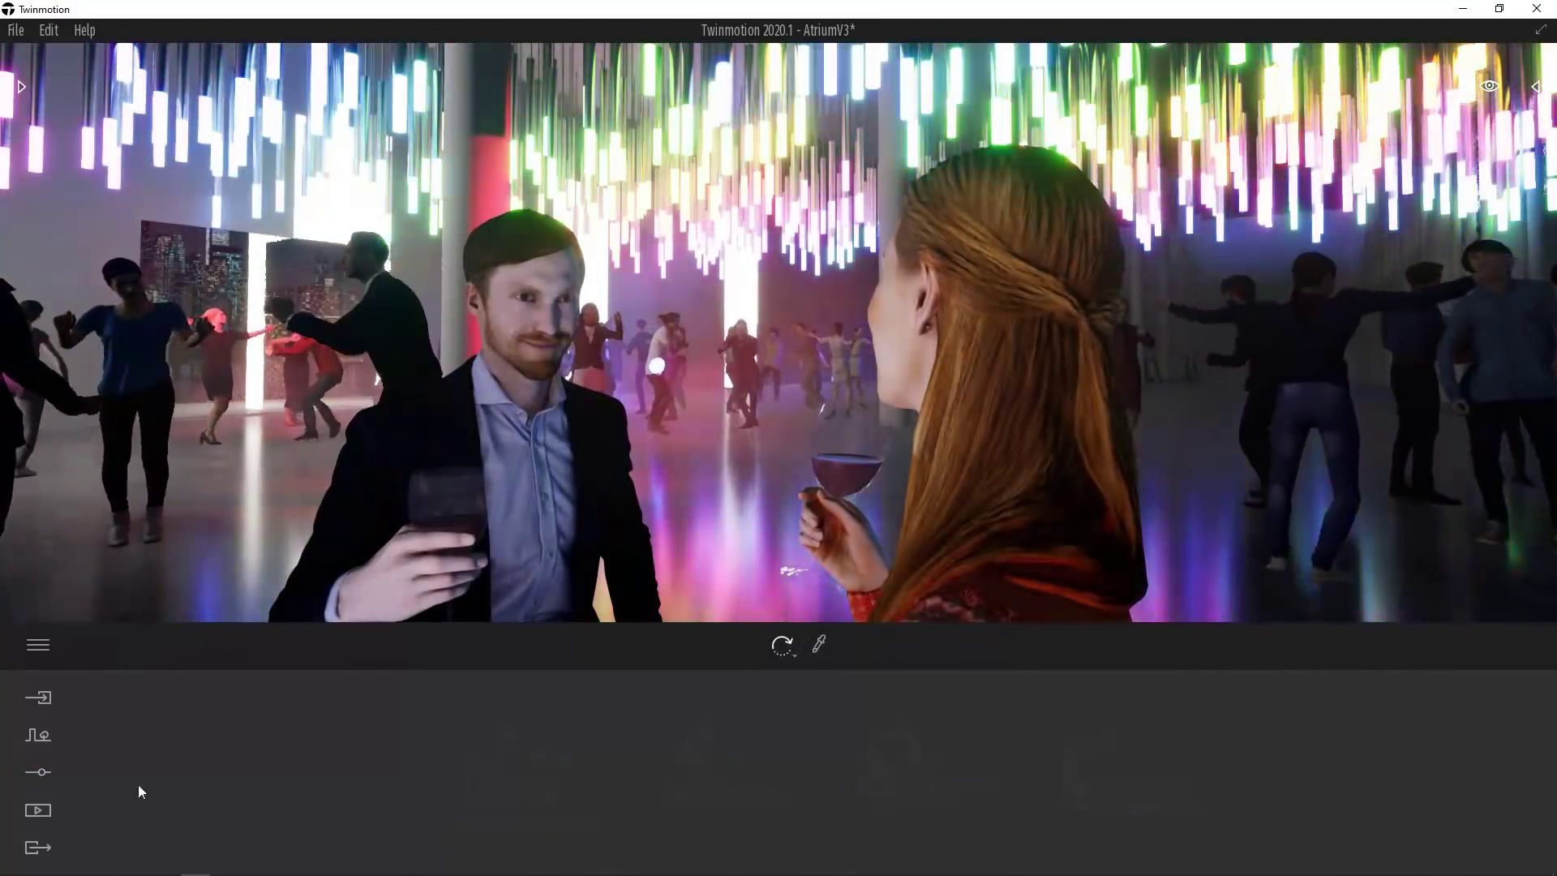
left_click(30, 774)
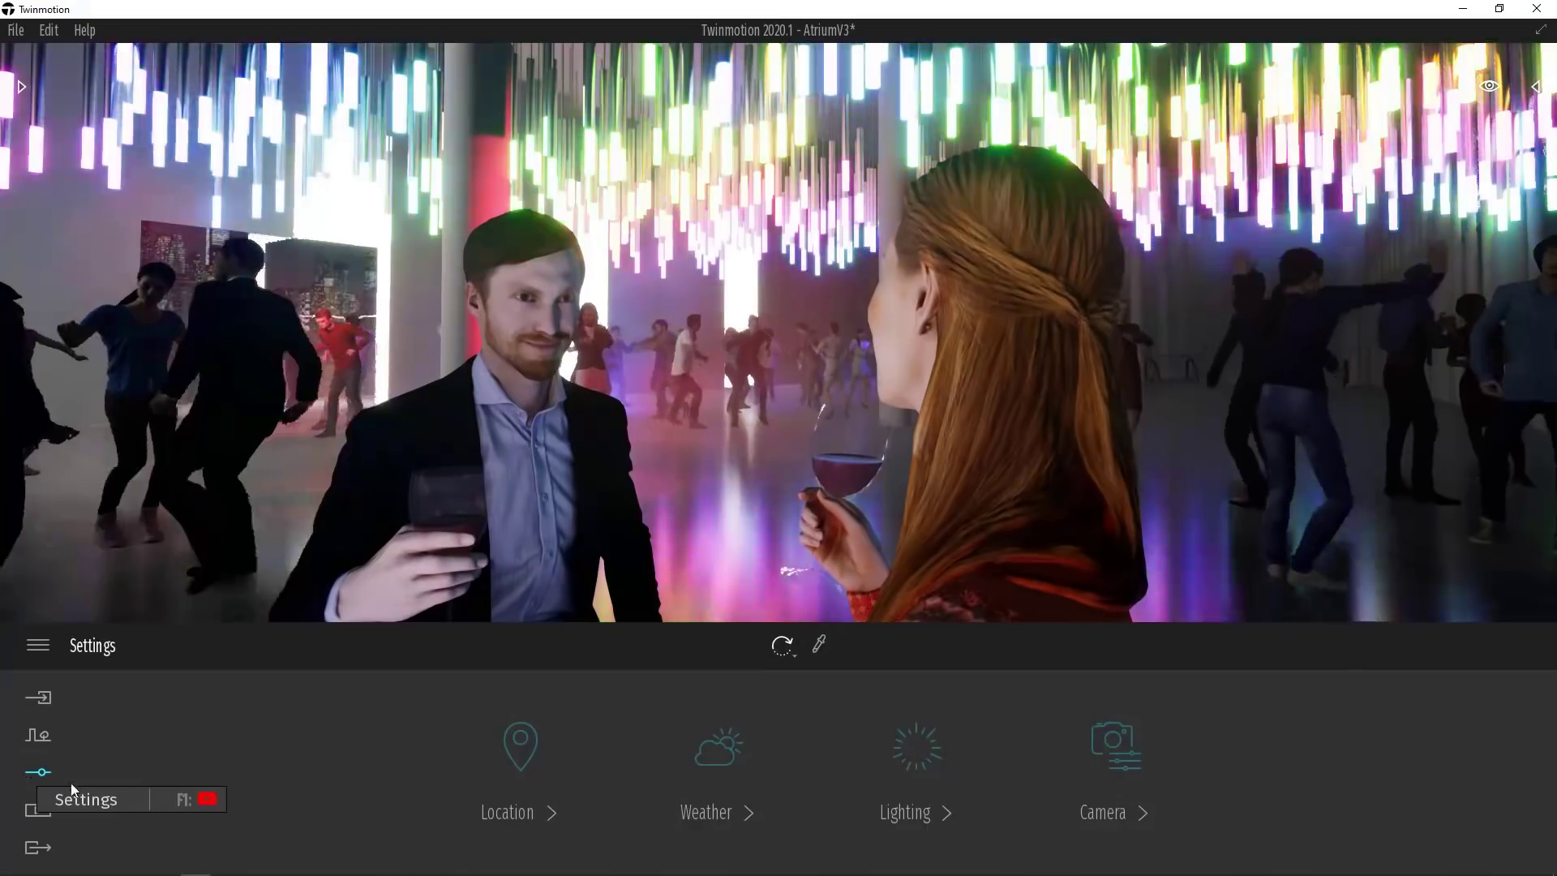
left_click(1116, 750)
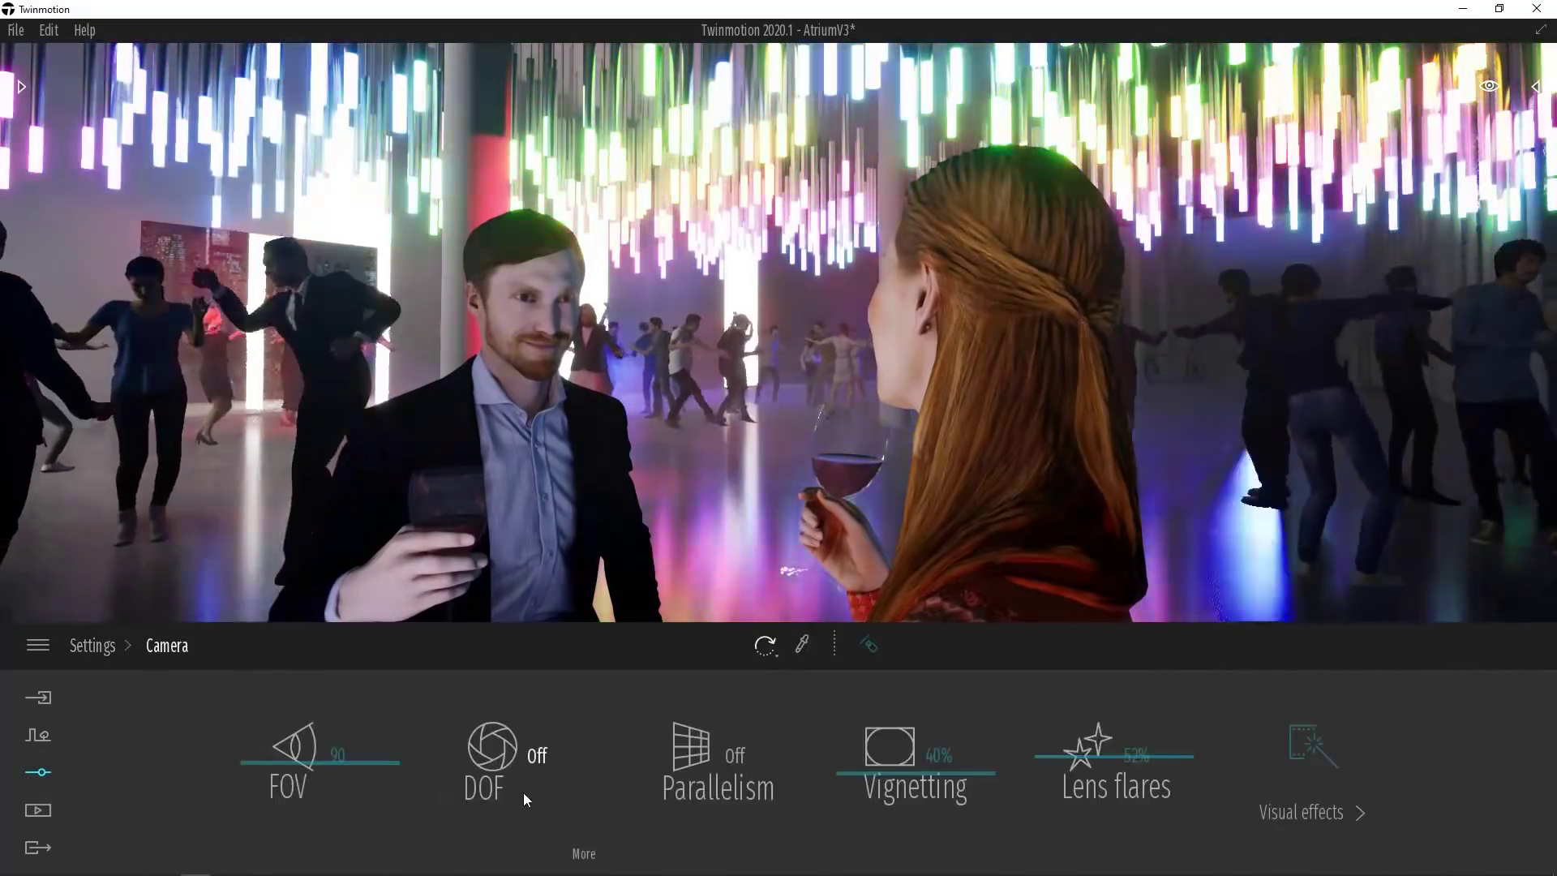
left_click(536, 760)
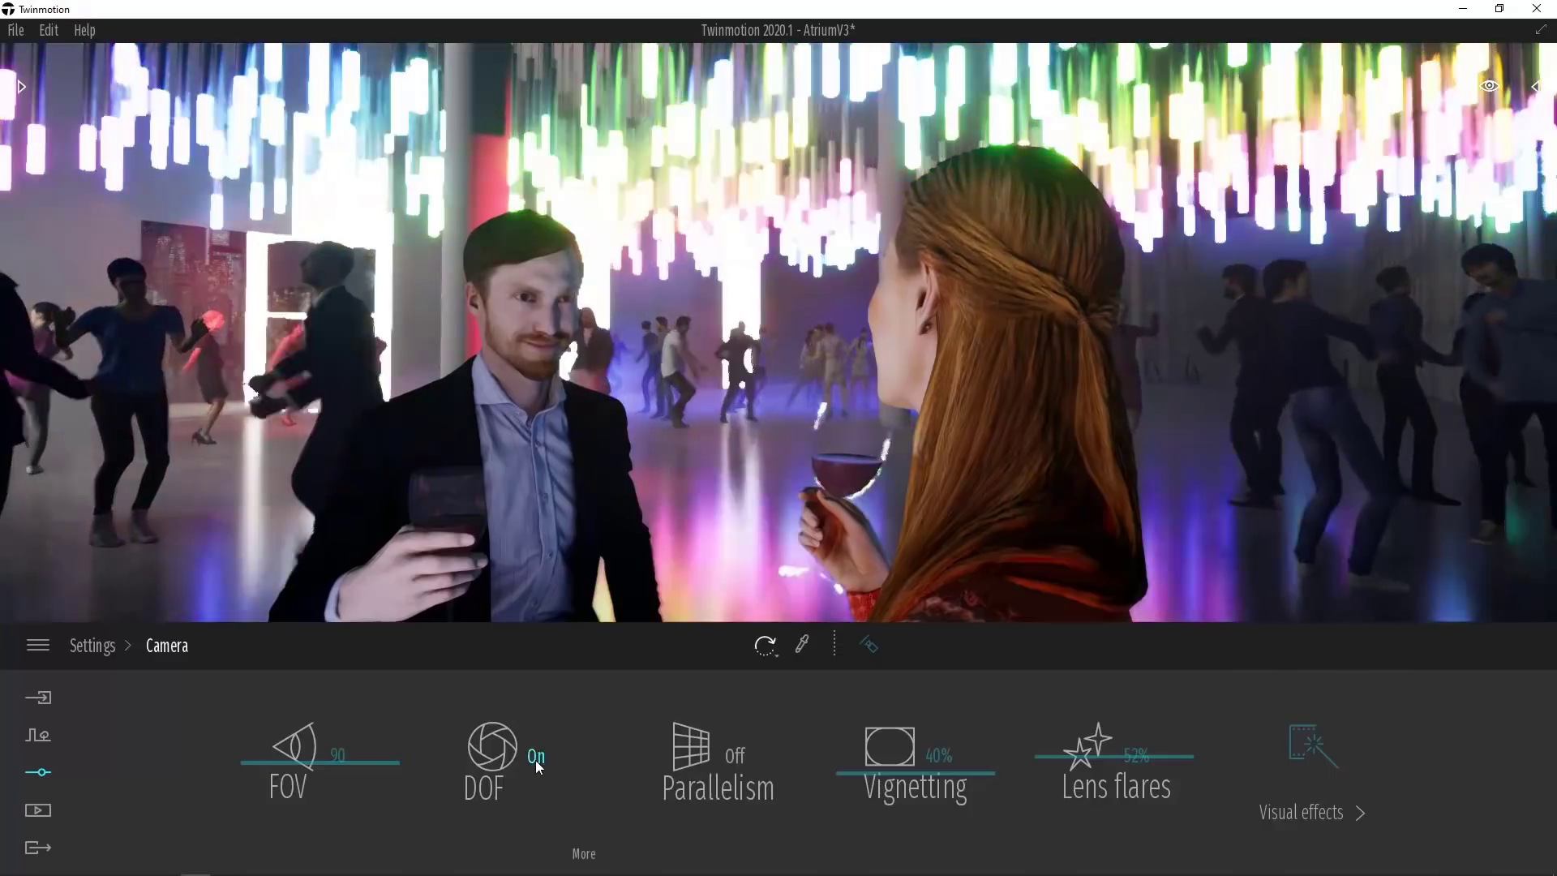
left_click(584, 856)
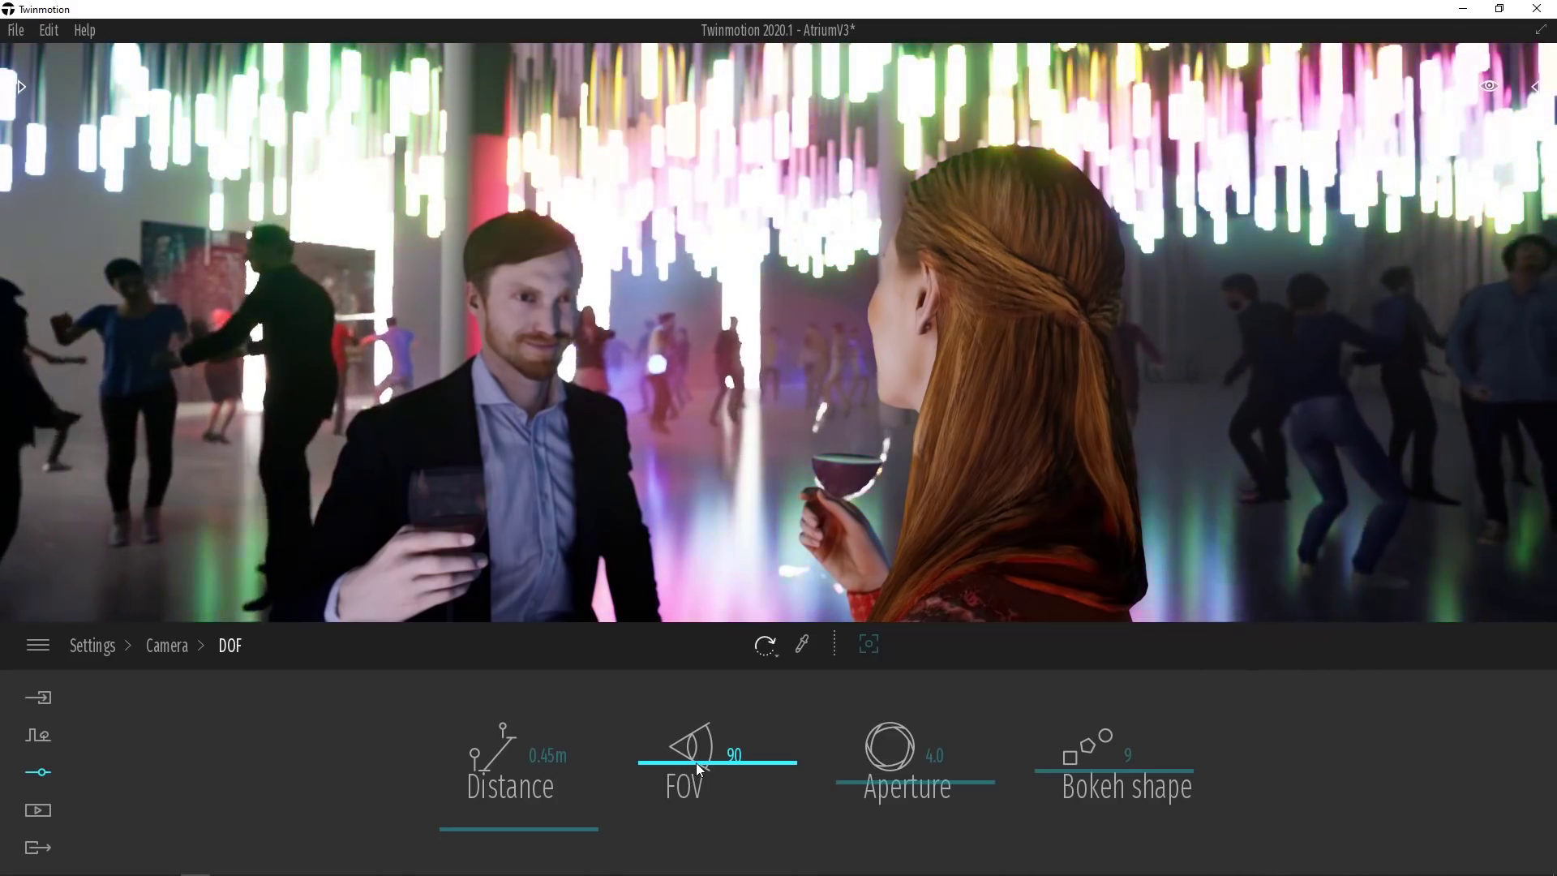
- Set the field of view to 58 and the focus distance to 5.00 m
left_click_drag(685, 784, 725, 753)
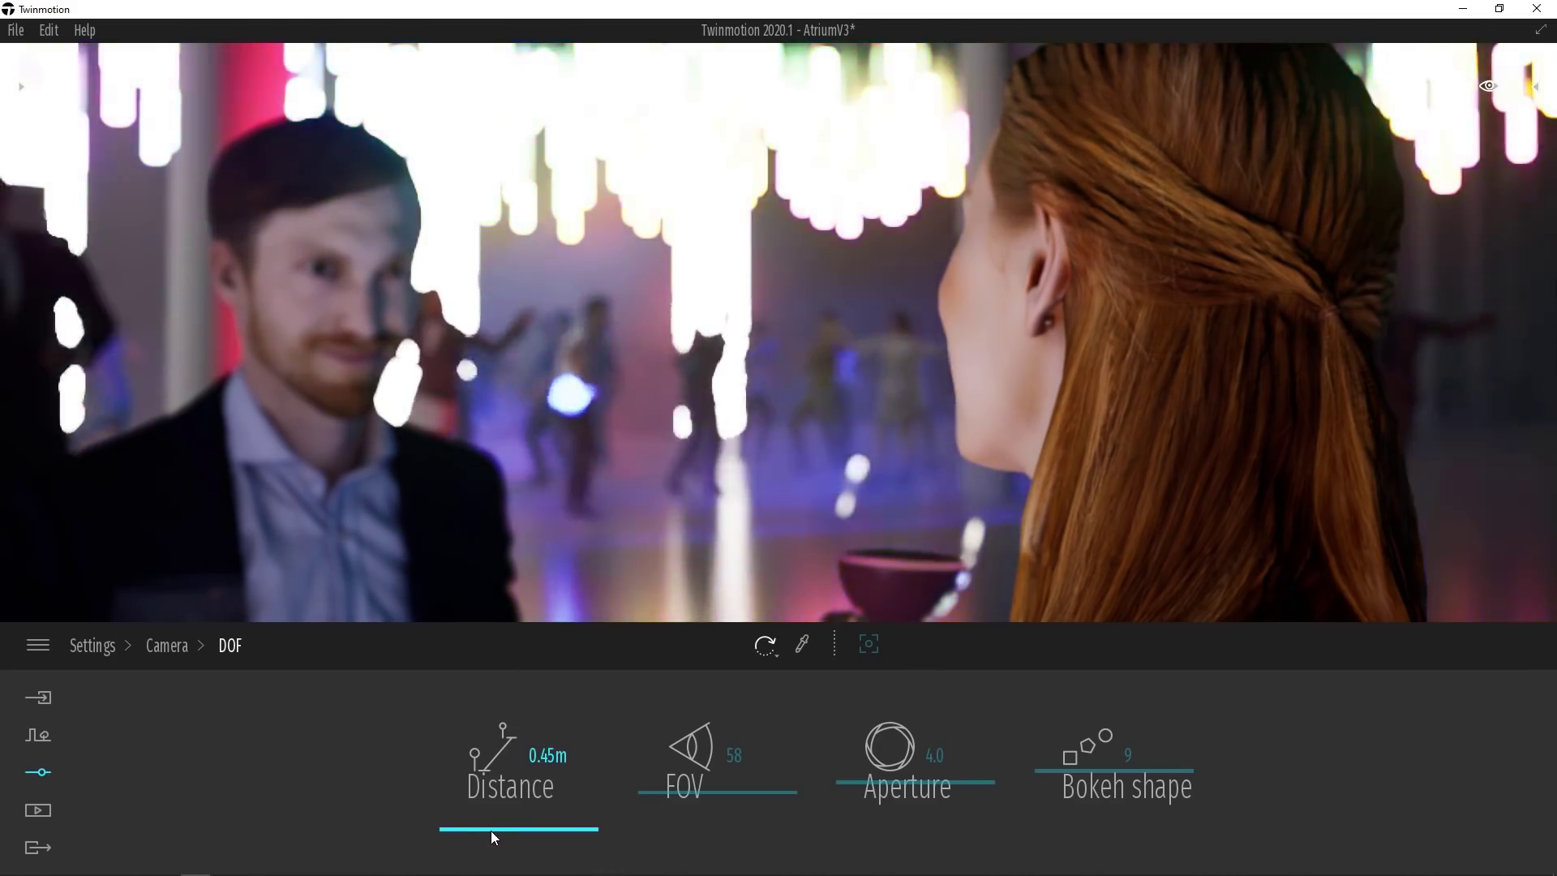
mouse_move(490, 831)
left_mouse_down()
mouse_move(490, 812)
mouse_move(473, 839)
left_mouse_up()
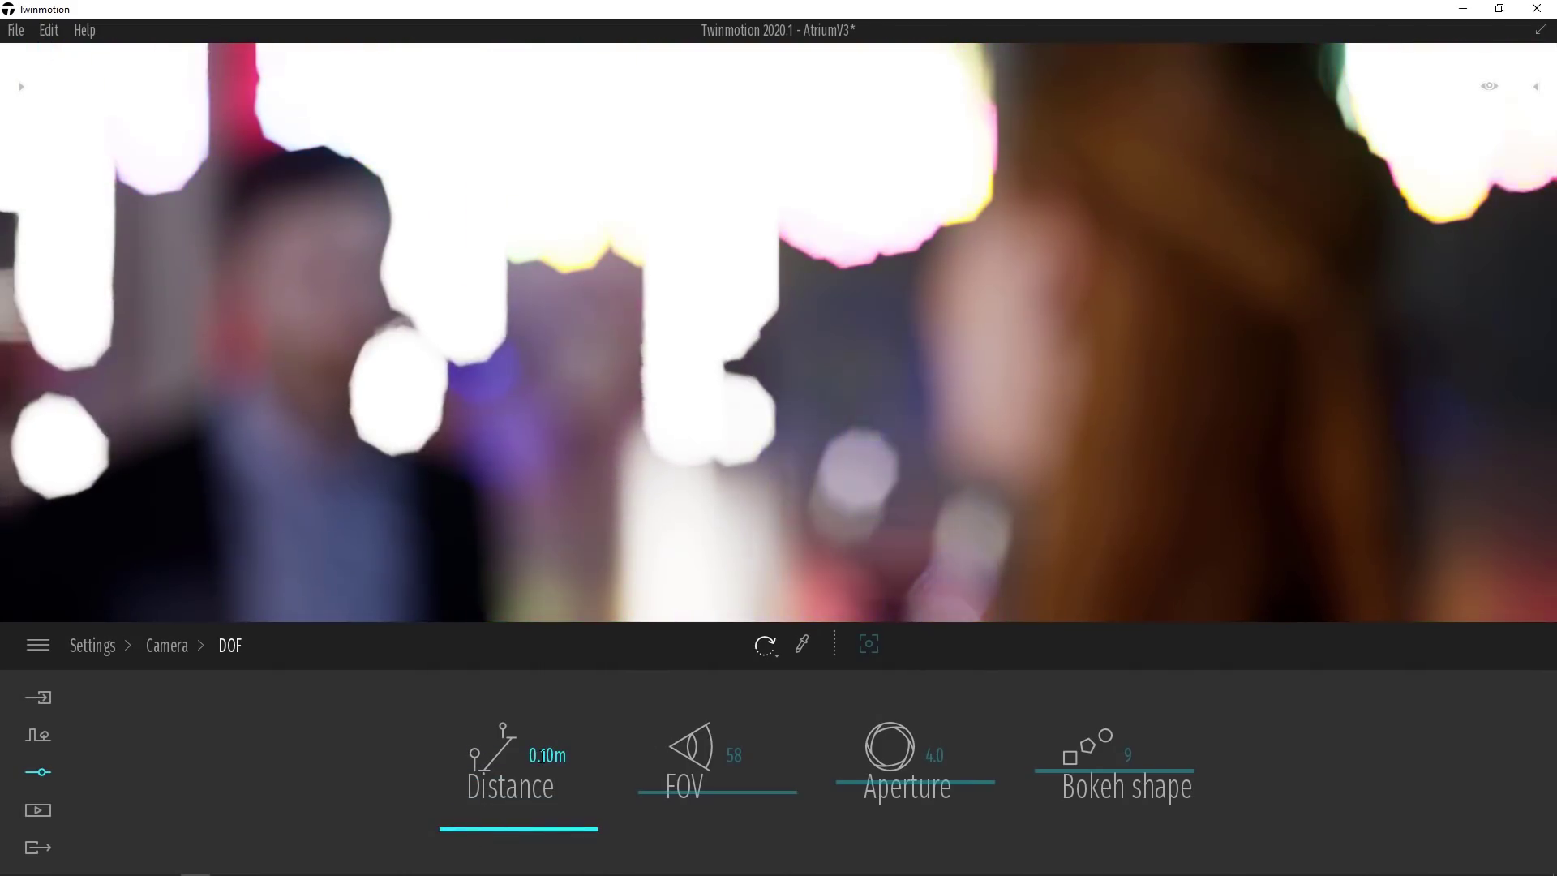
left_click(548, 755)
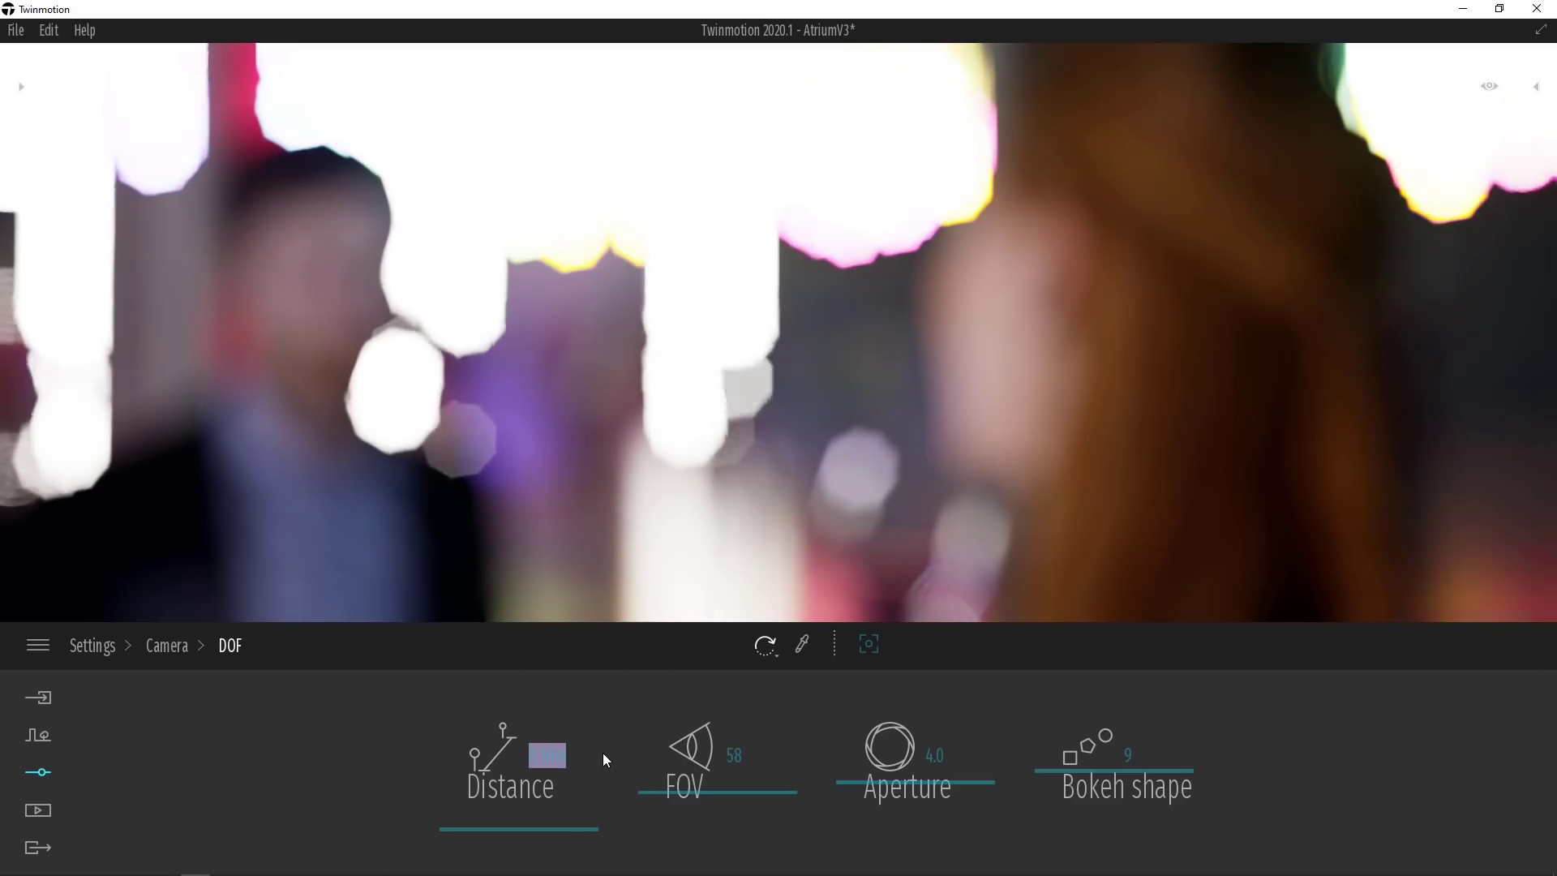
key("Return")
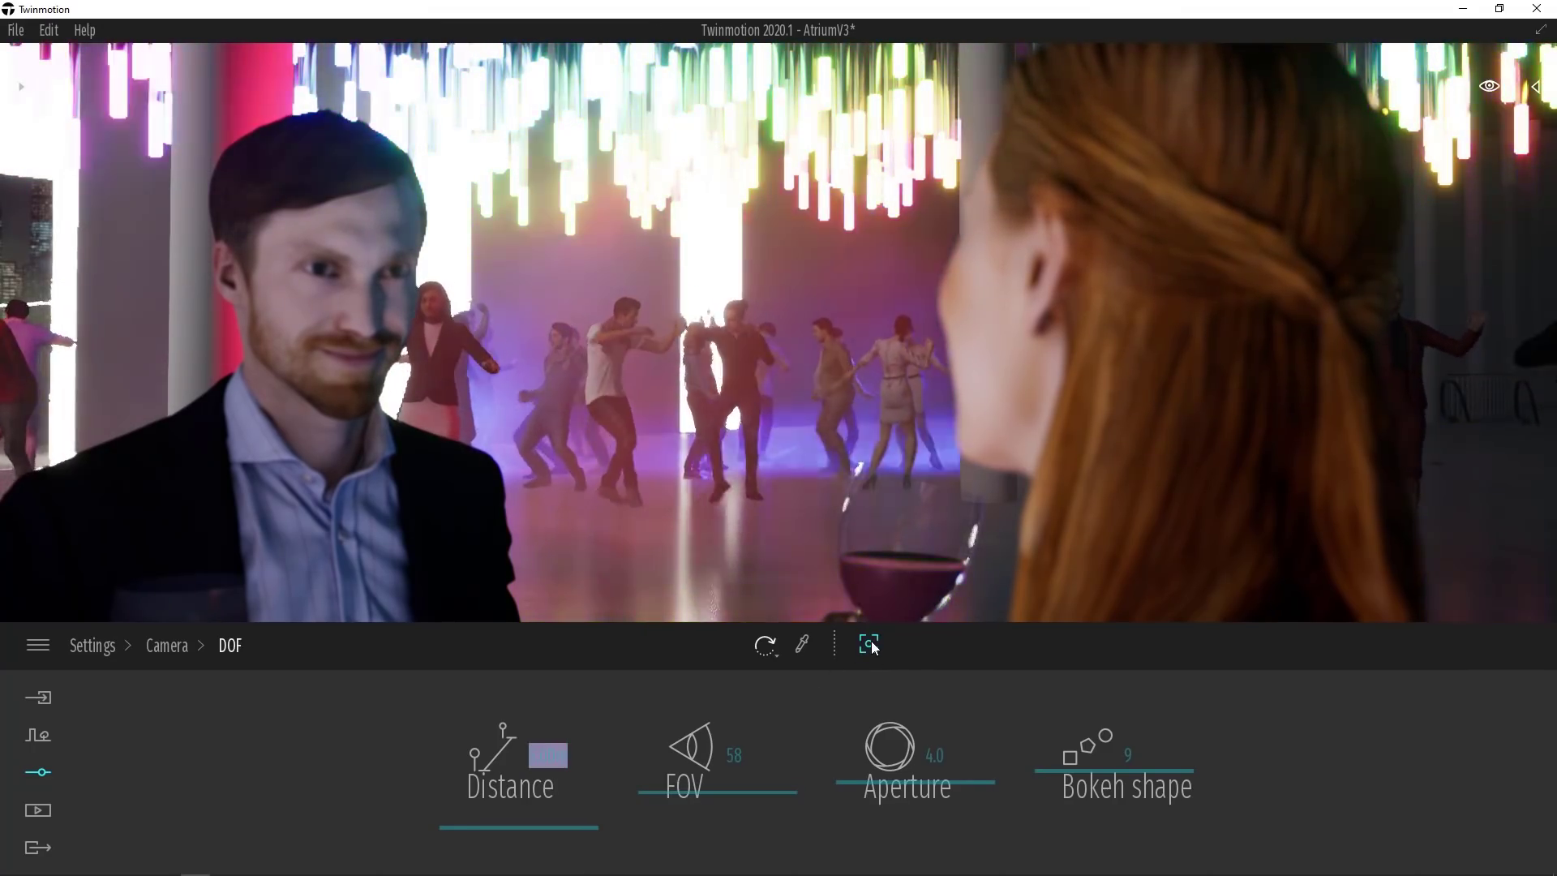
- Try focus points on the woman and the dancers, ending on the woman's ear at 0.62 m
left_click(871, 641)
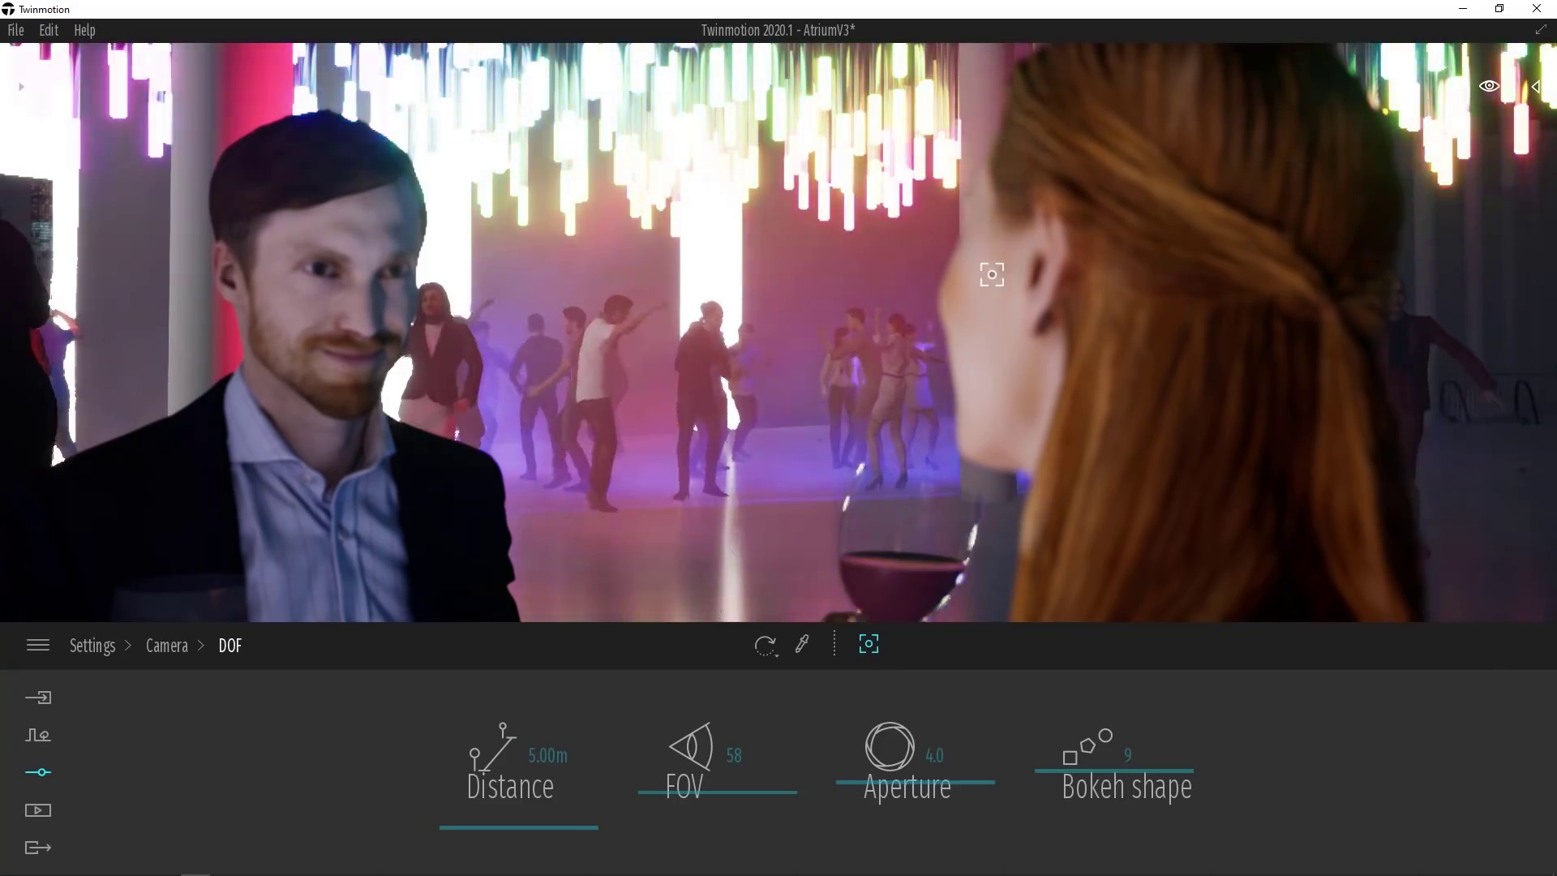
left_click(1006, 269)
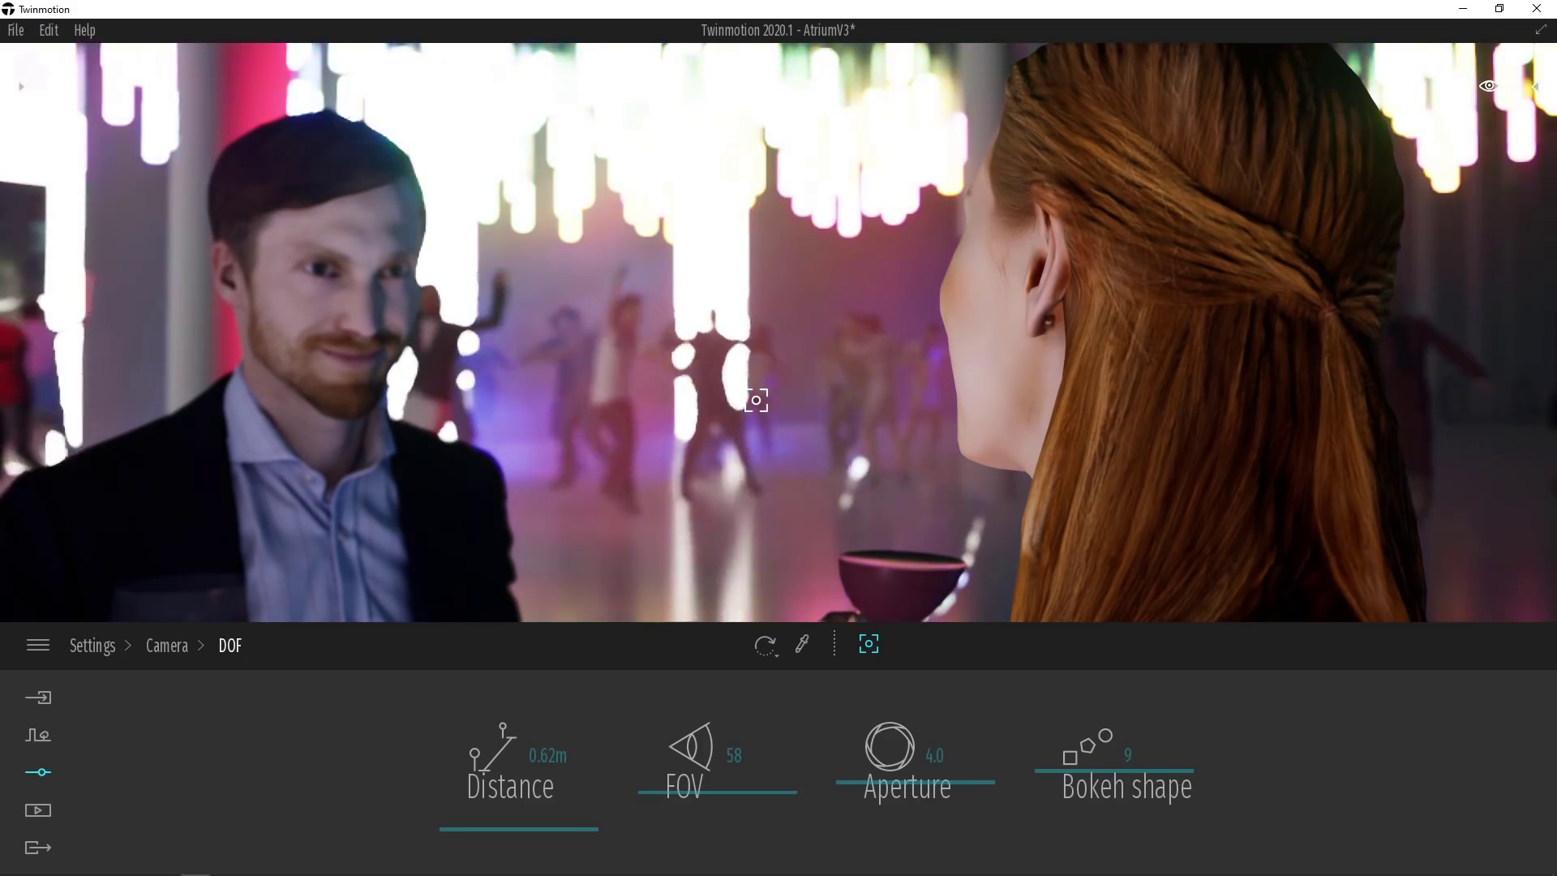
left_click(592, 340)
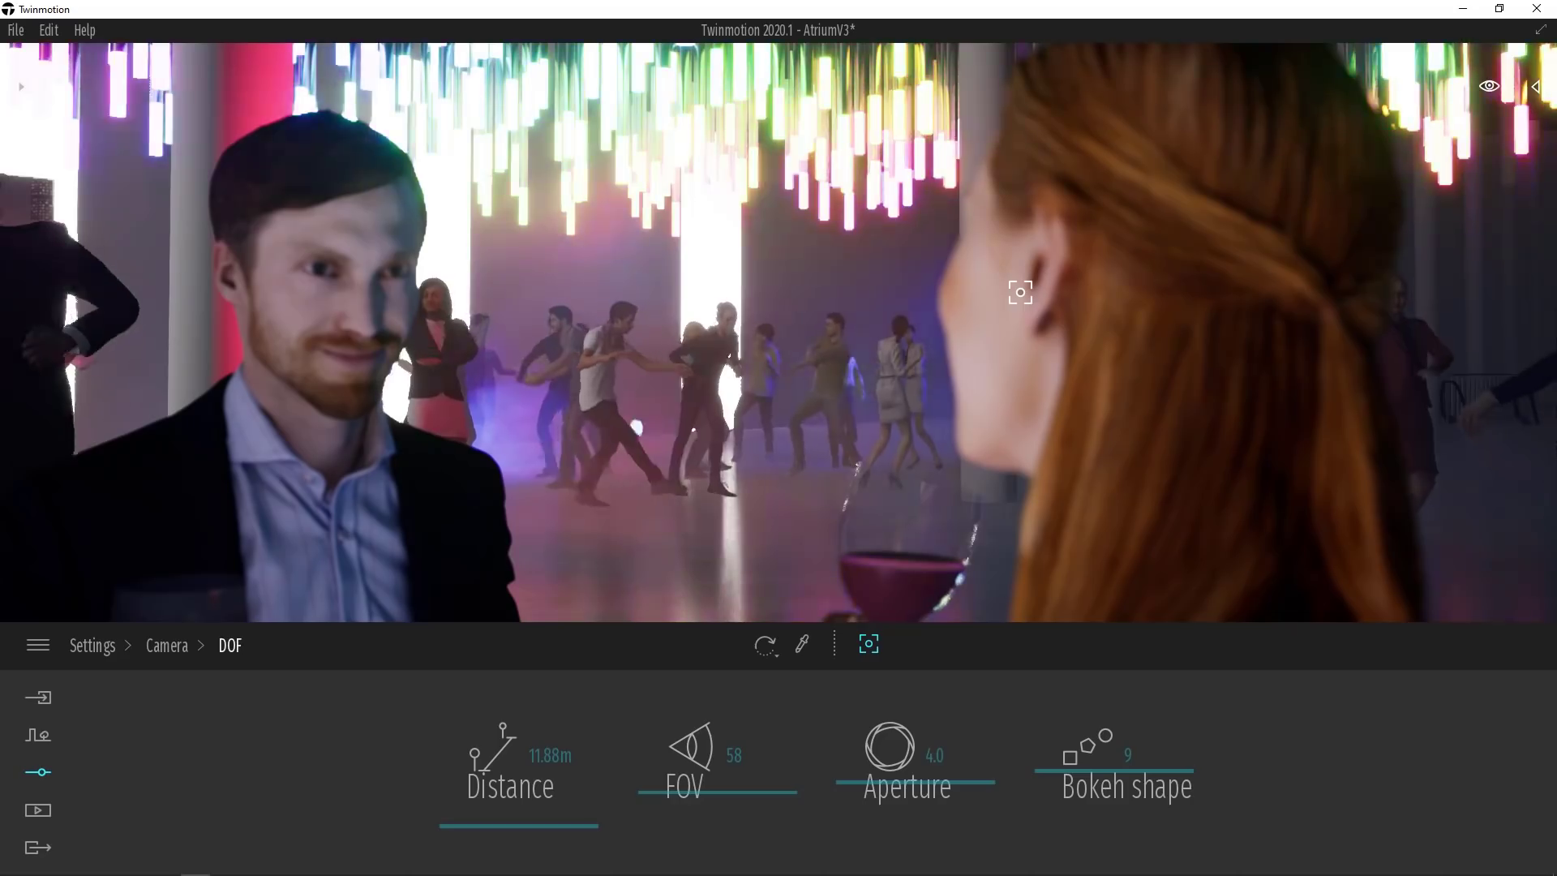
left_click(1019, 292)
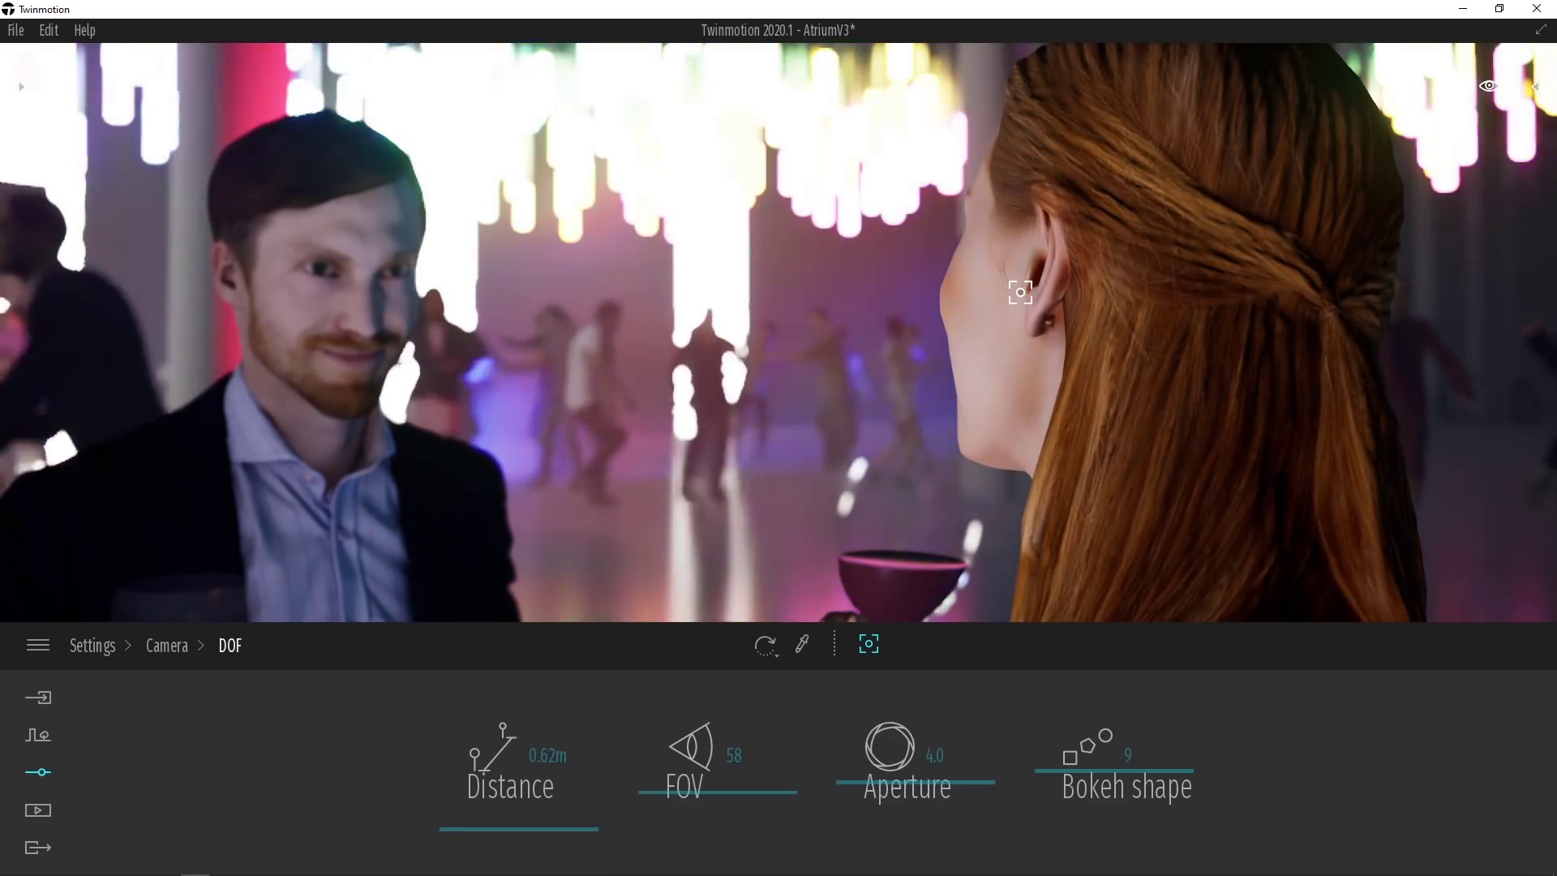
- Sweep the aperture up and down, settling at 1.0 for heavy background blur
left_click_drag(834, 803, 879, 768)
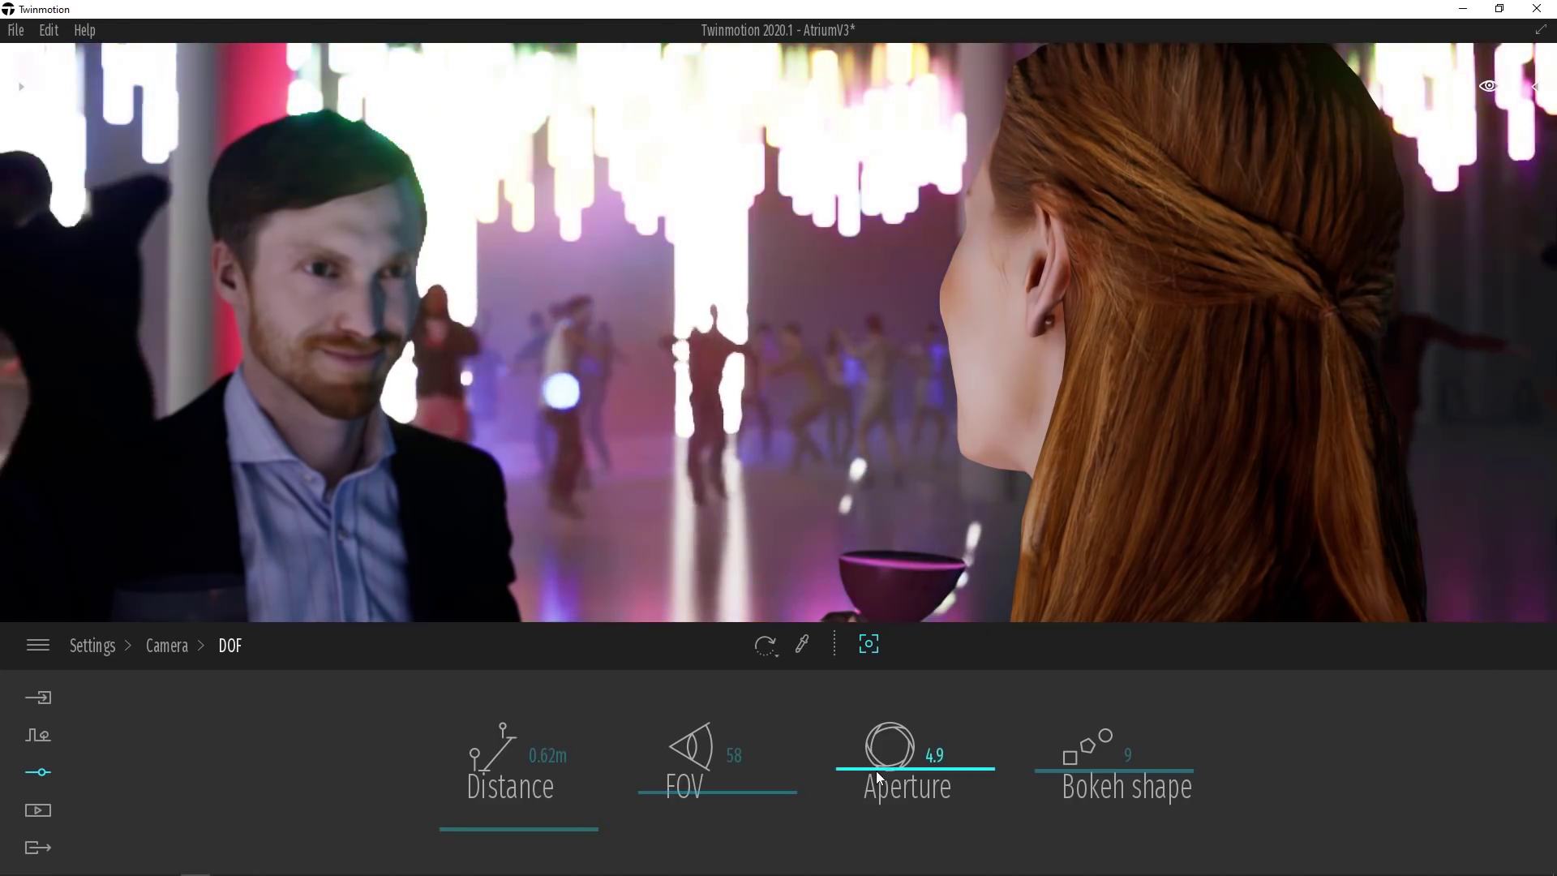
left_click_drag(884, 769, 877, 836)
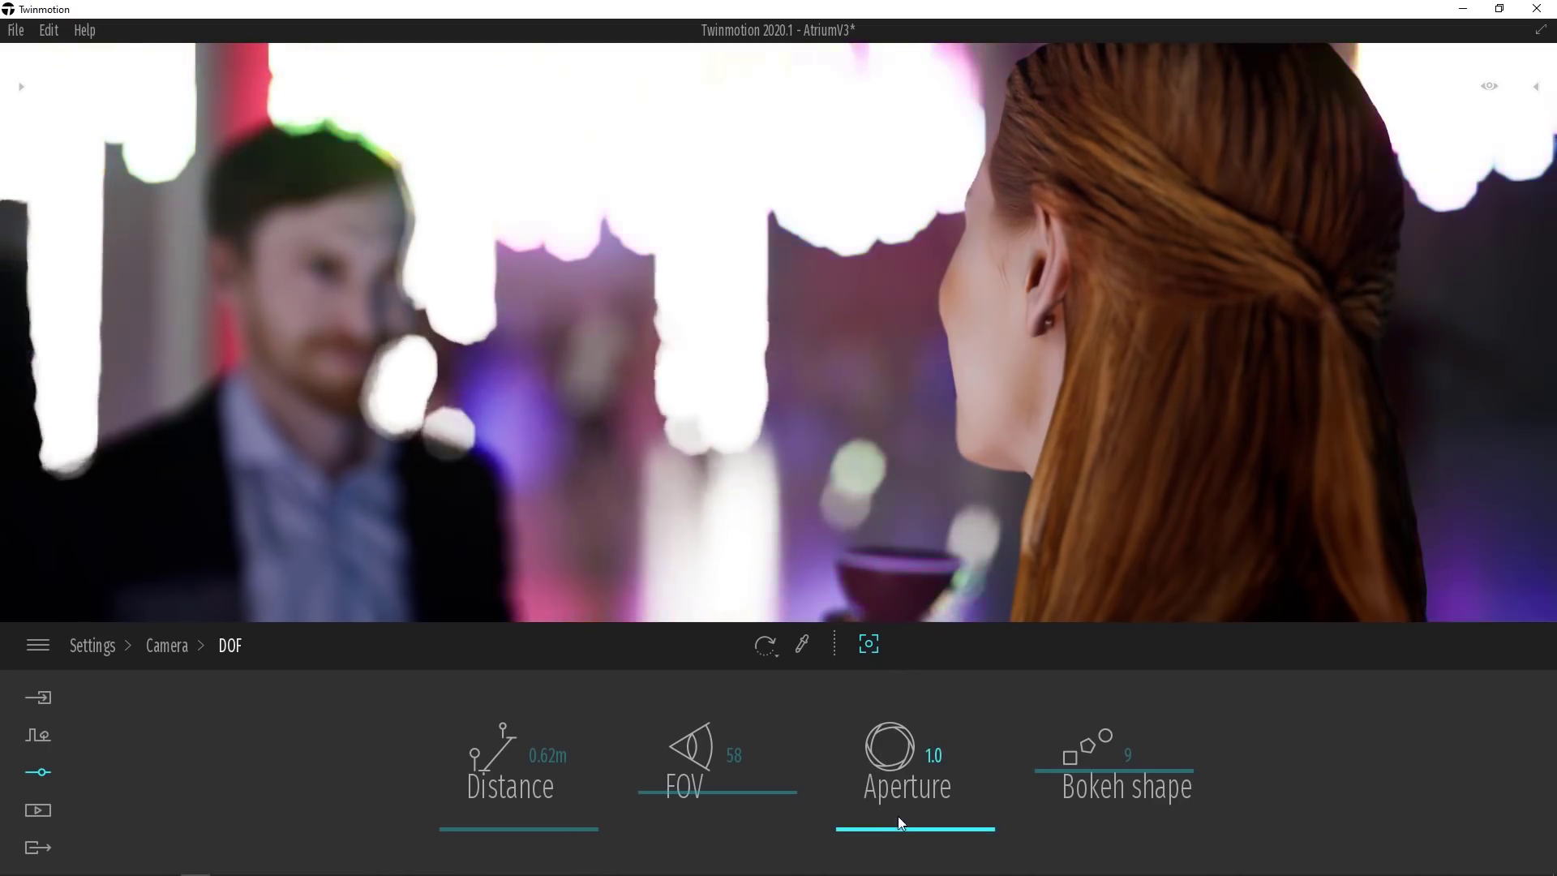
left_click_drag(887, 830, 877, 735)
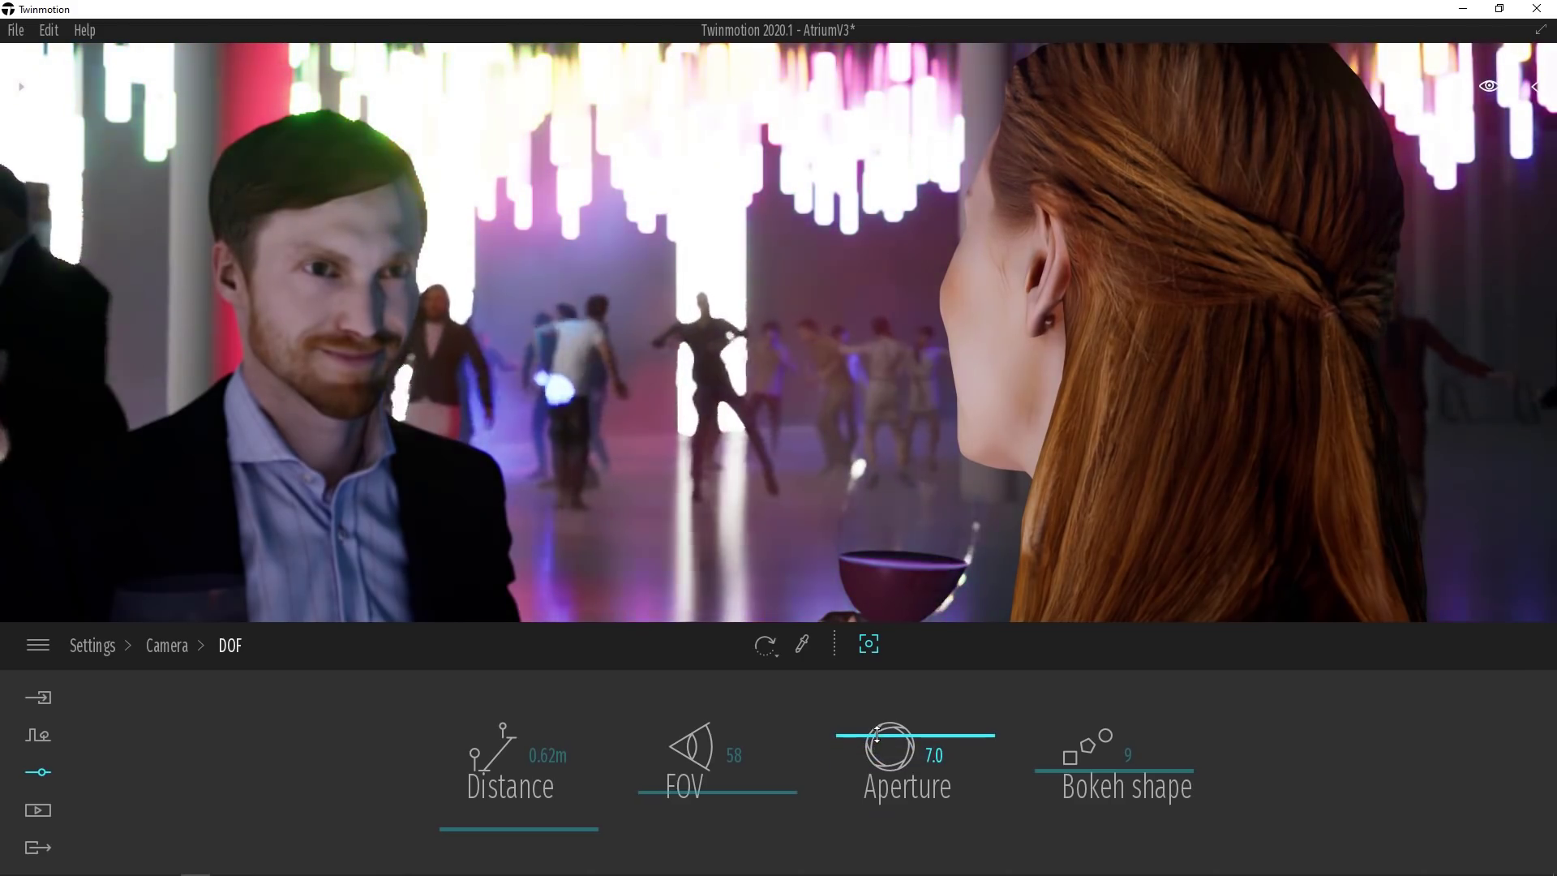
left_click_drag(876, 735, 876, 733)
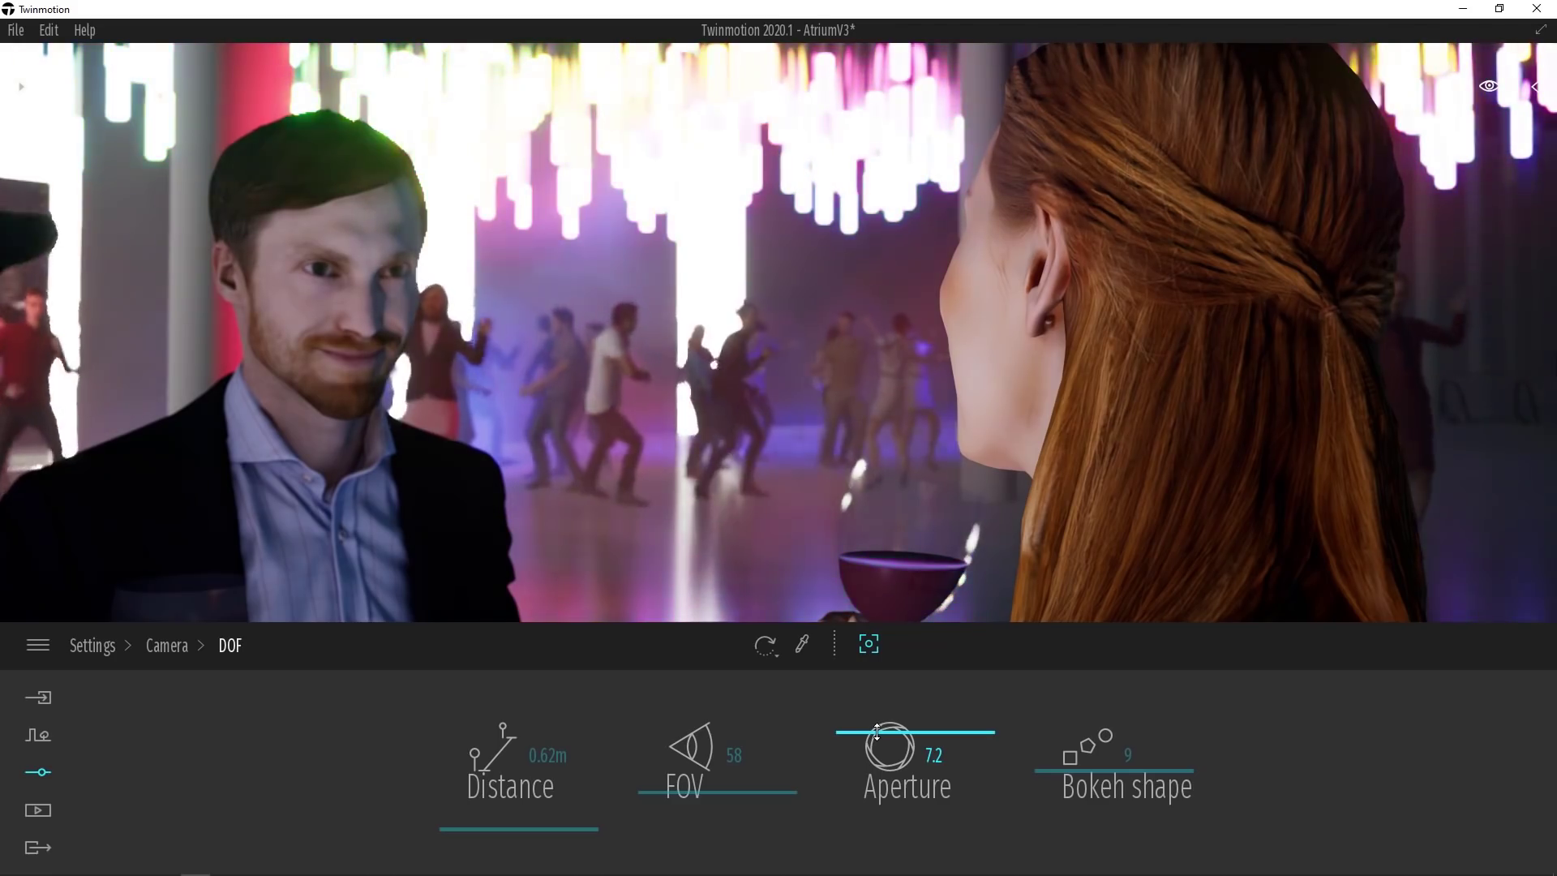
left_click_drag(877, 732, 849, 845)
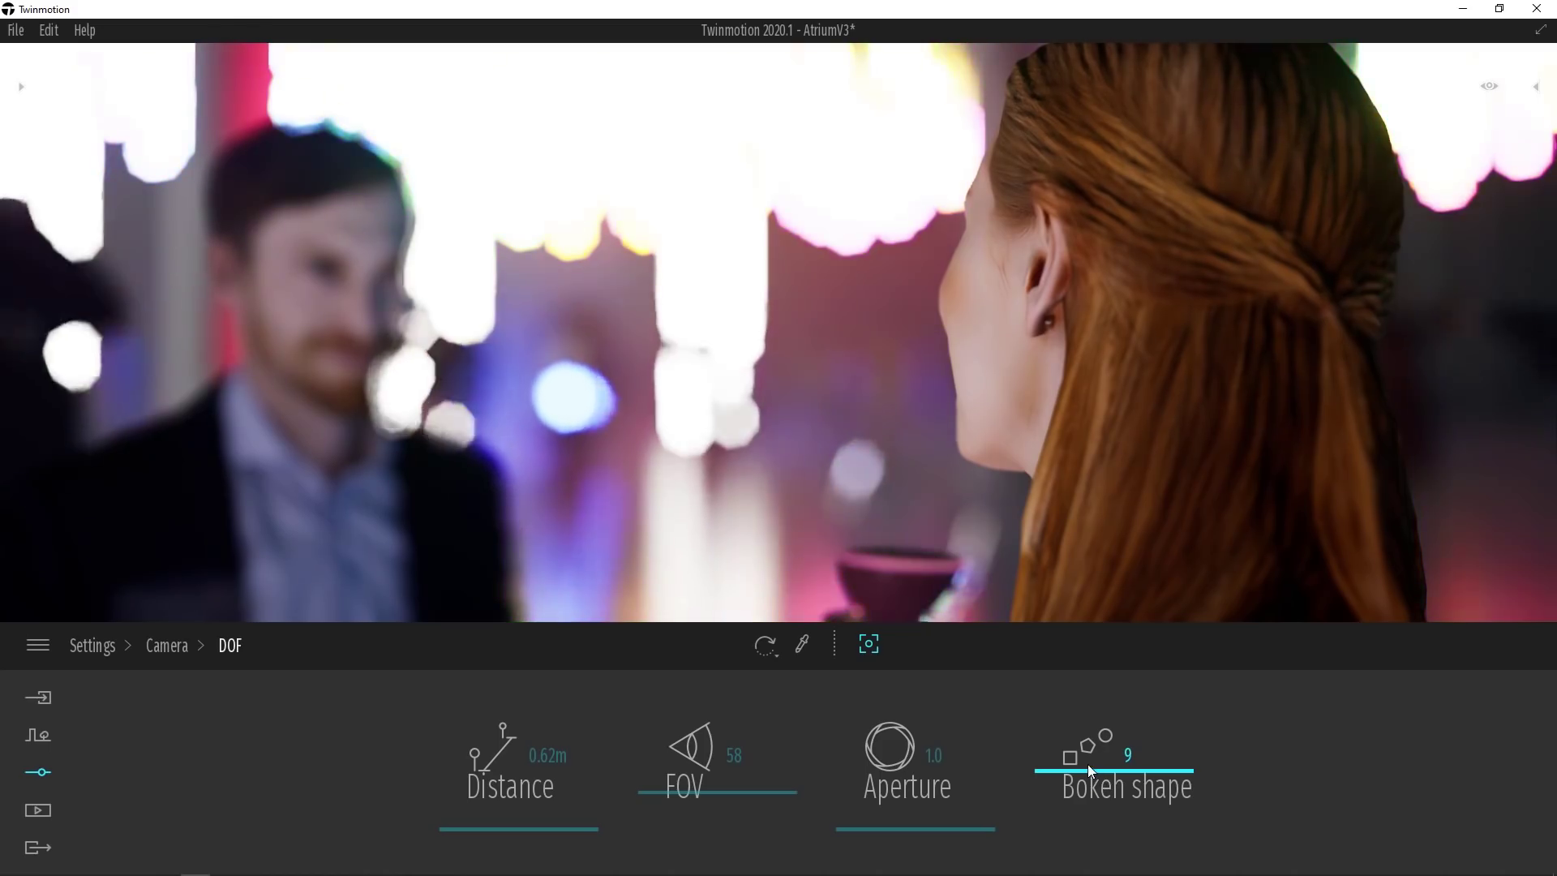
- Set the bokeh shape to 6 sides and the aperture to 3.4
left_click_drag(1088, 776, 1083, 818)
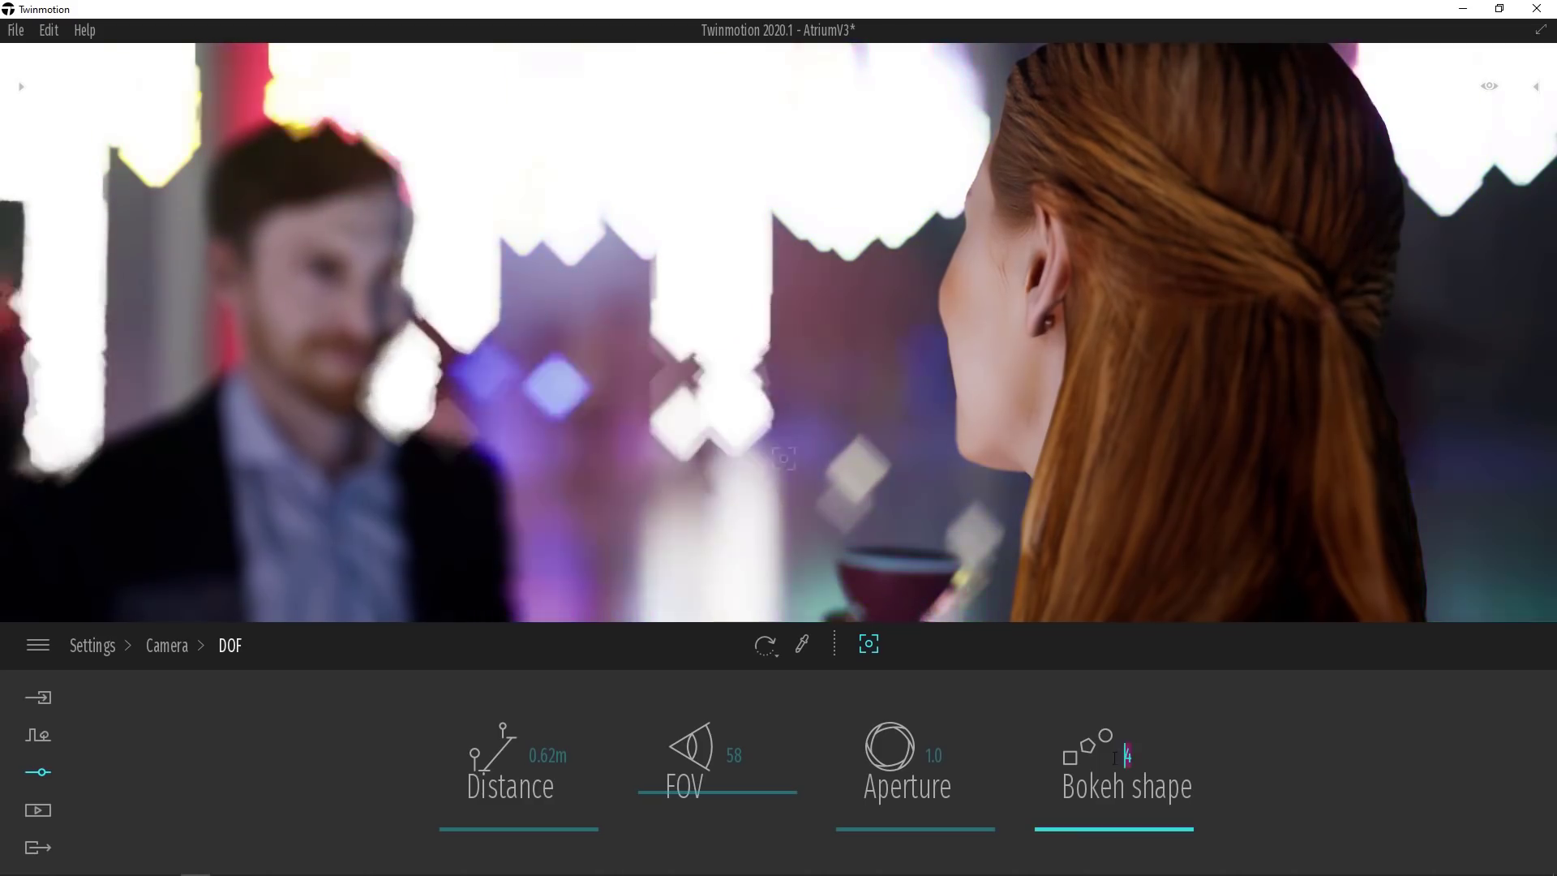
left_click_drag(1127, 779, 1295, 760)
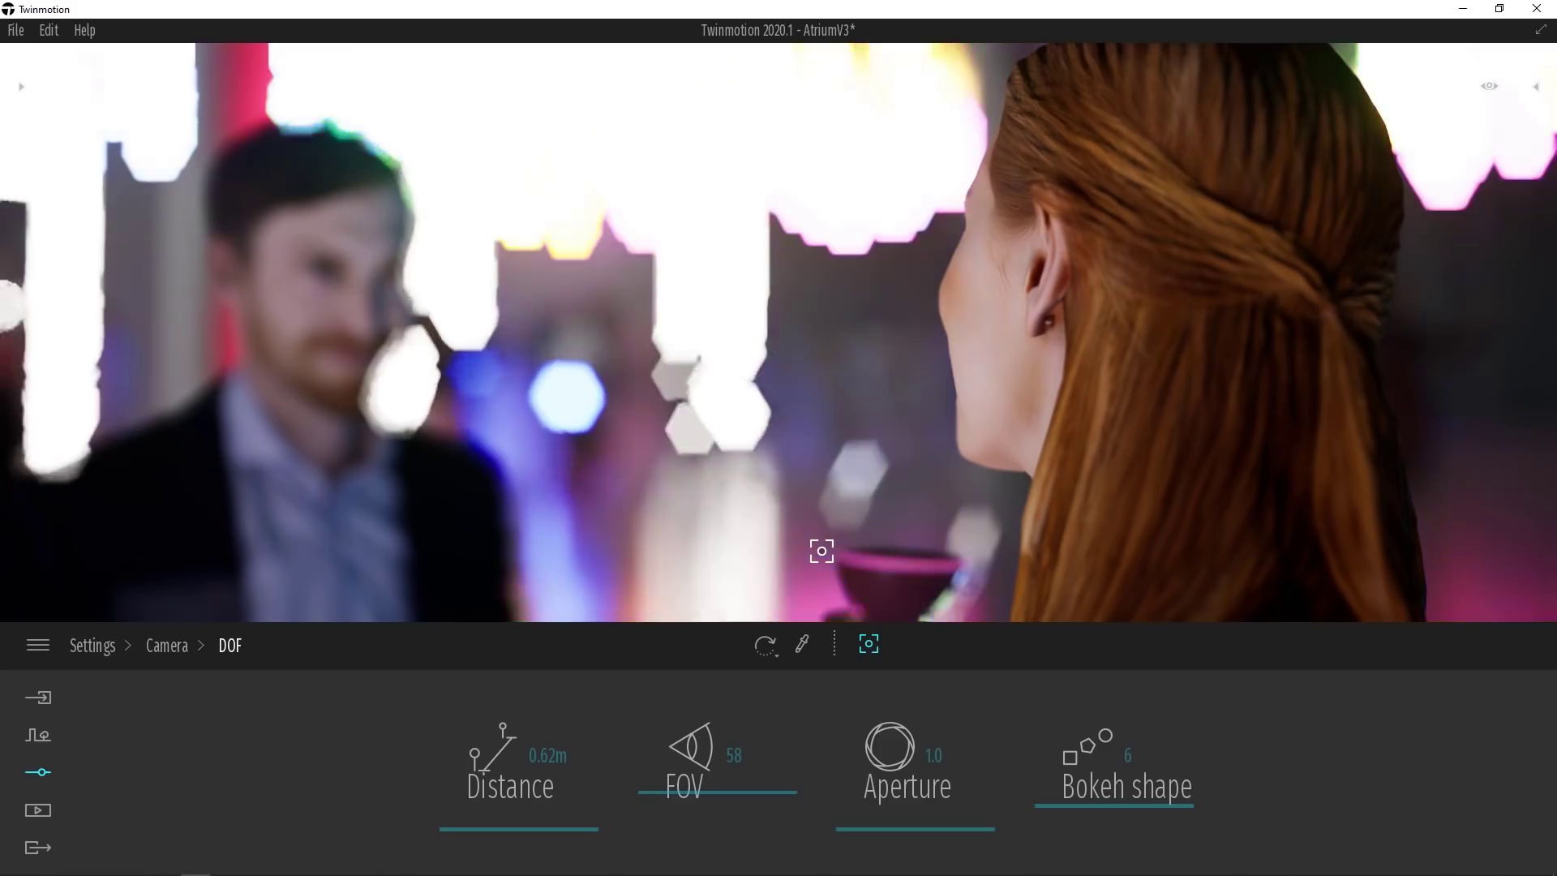
left_click_drag(885, 831, 872, 779)
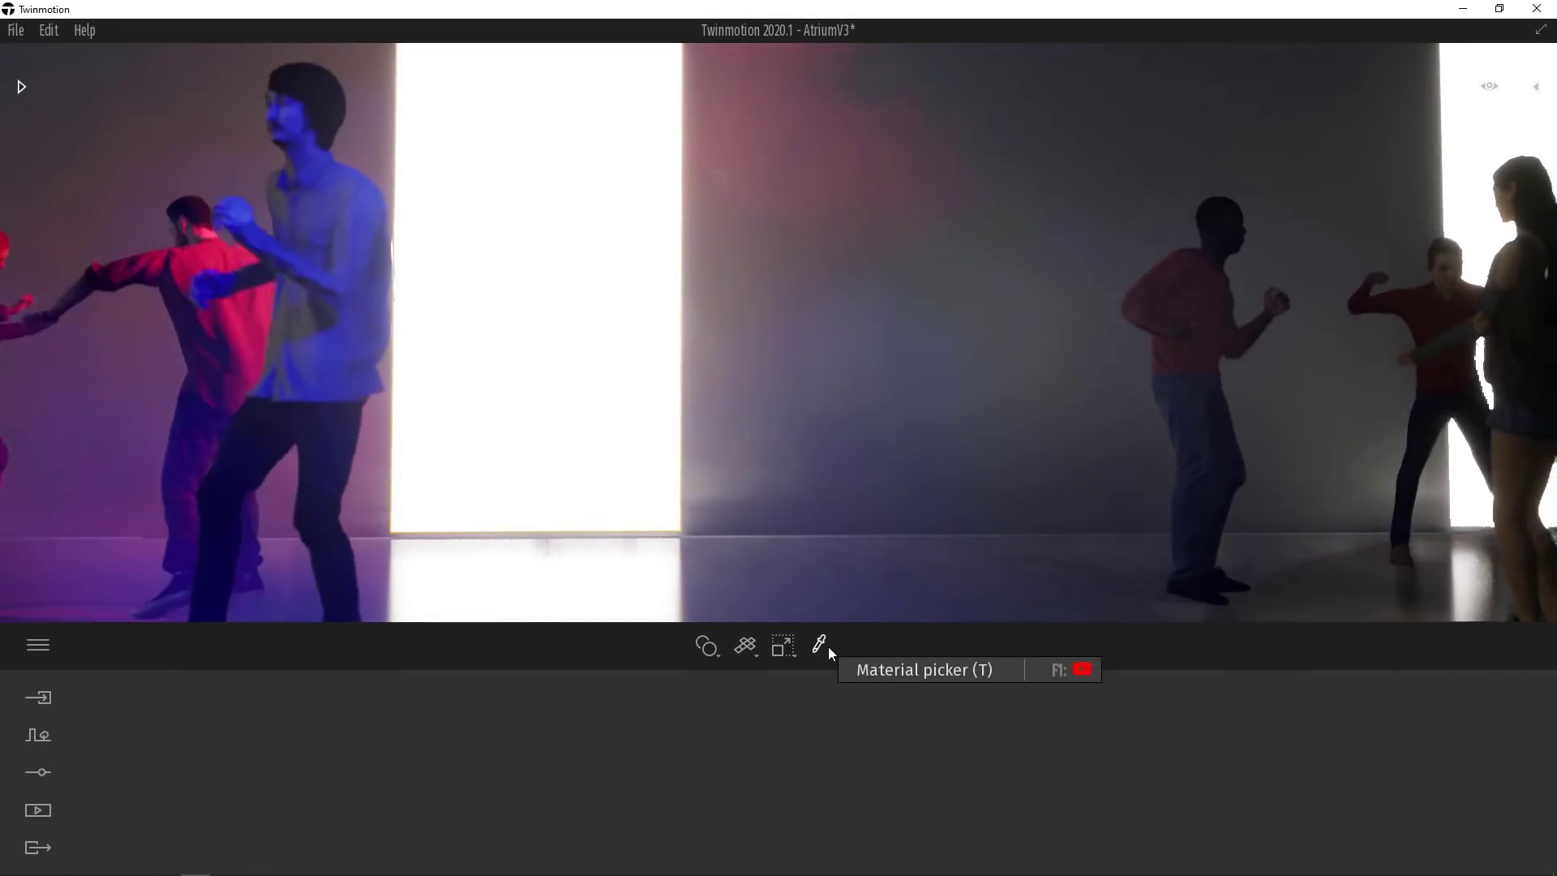
- Pick the glowing wall panel's material and raise its glow
left_click(820, 645)
left_click(608, 474)
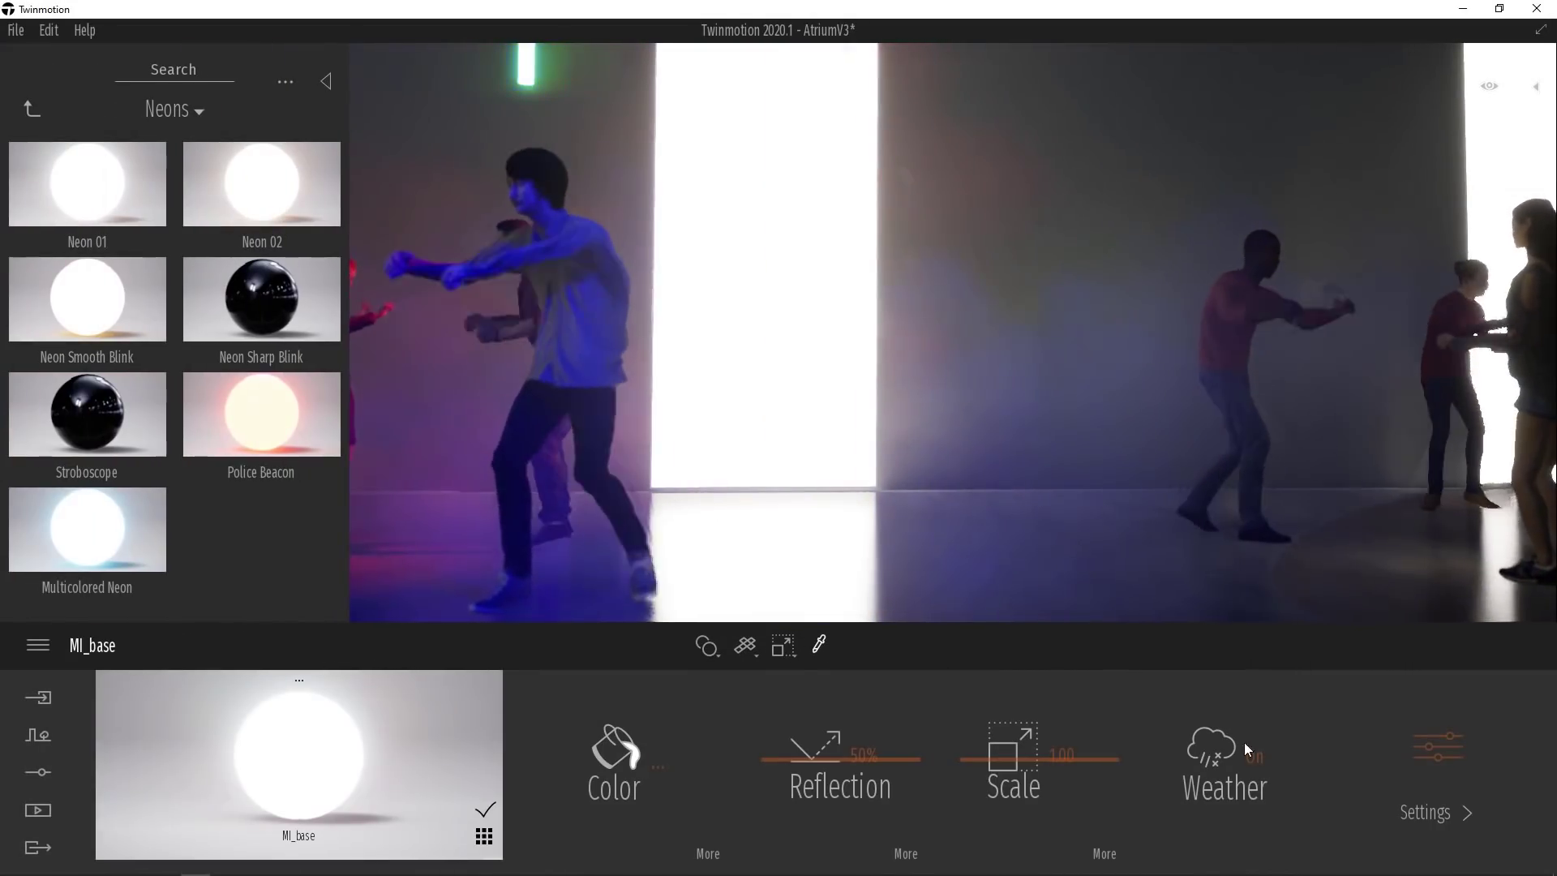
left_click(1449, 765)
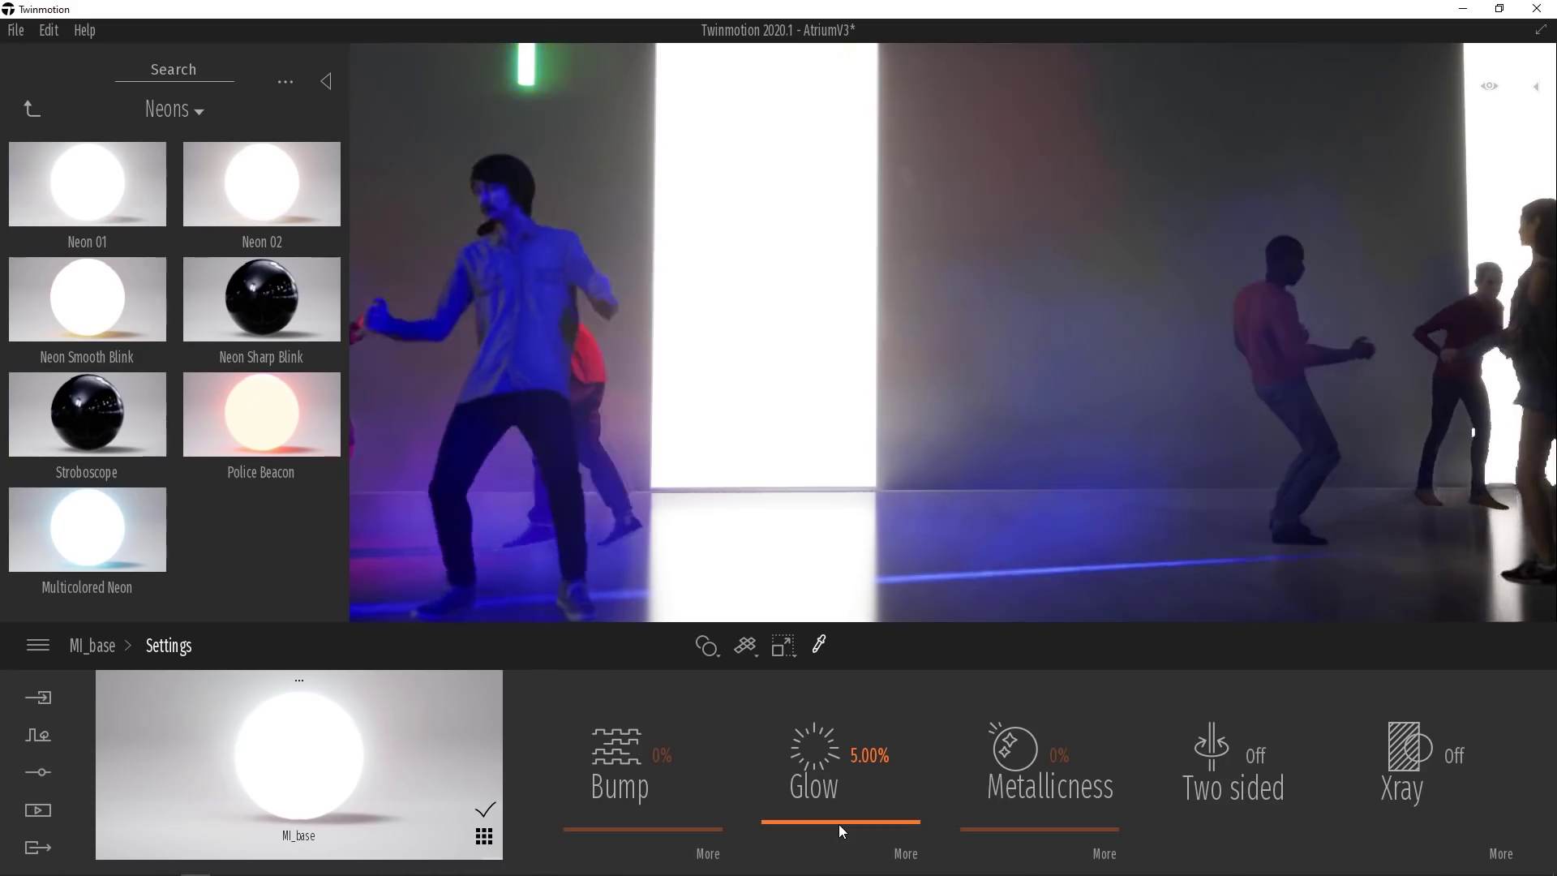
left_click_drag(839, 824, 847, 780)
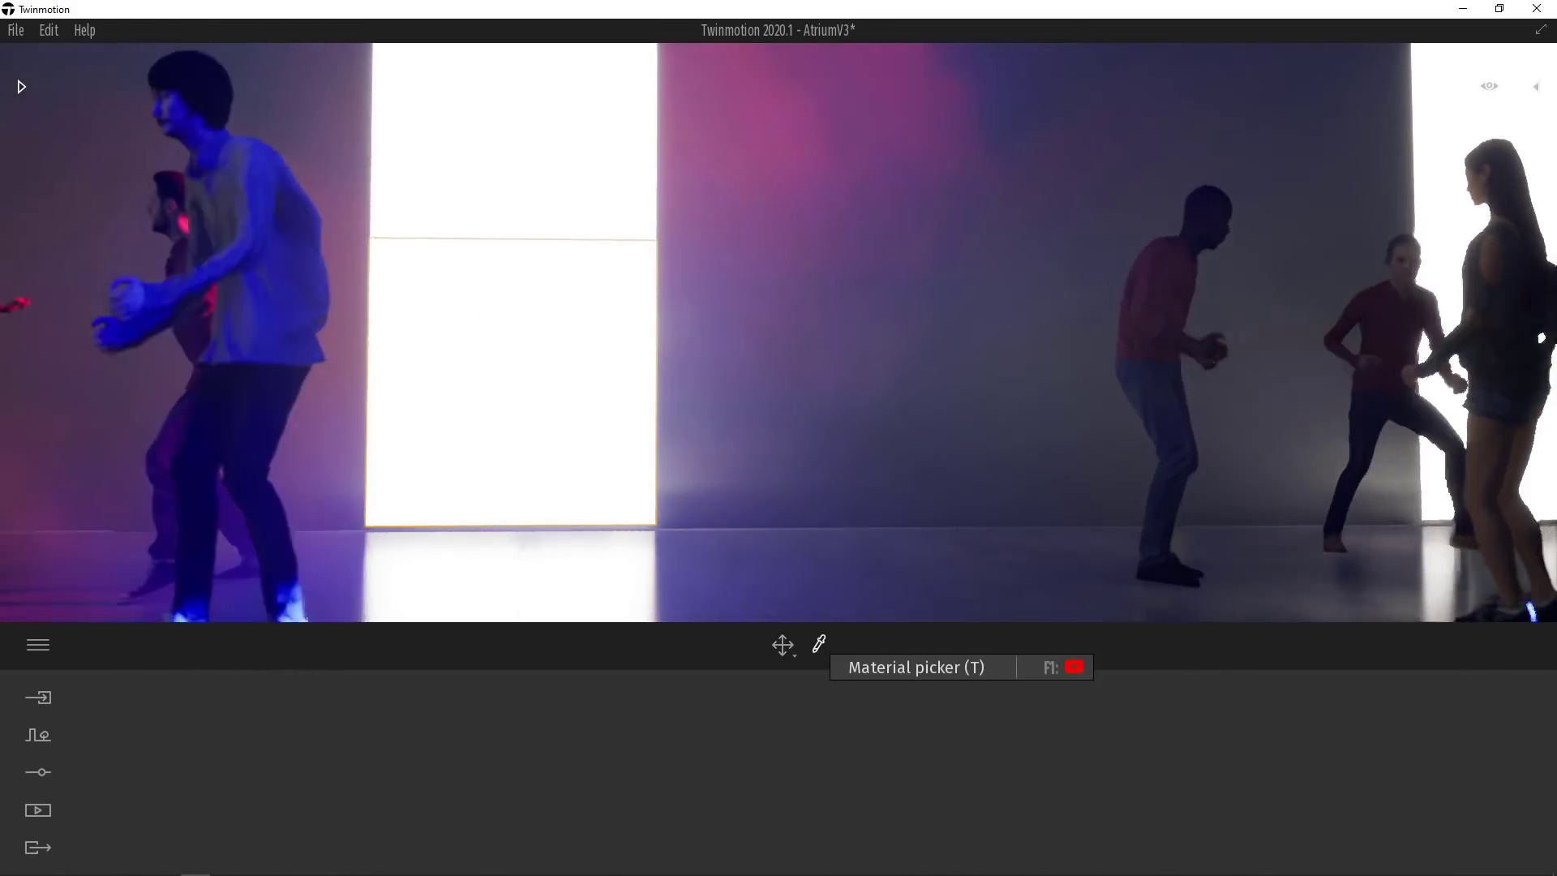
- Re-pick the panel material, drop its glow to zero, then set it to 5%
left_click(820, 643)
left_click(483, 307)
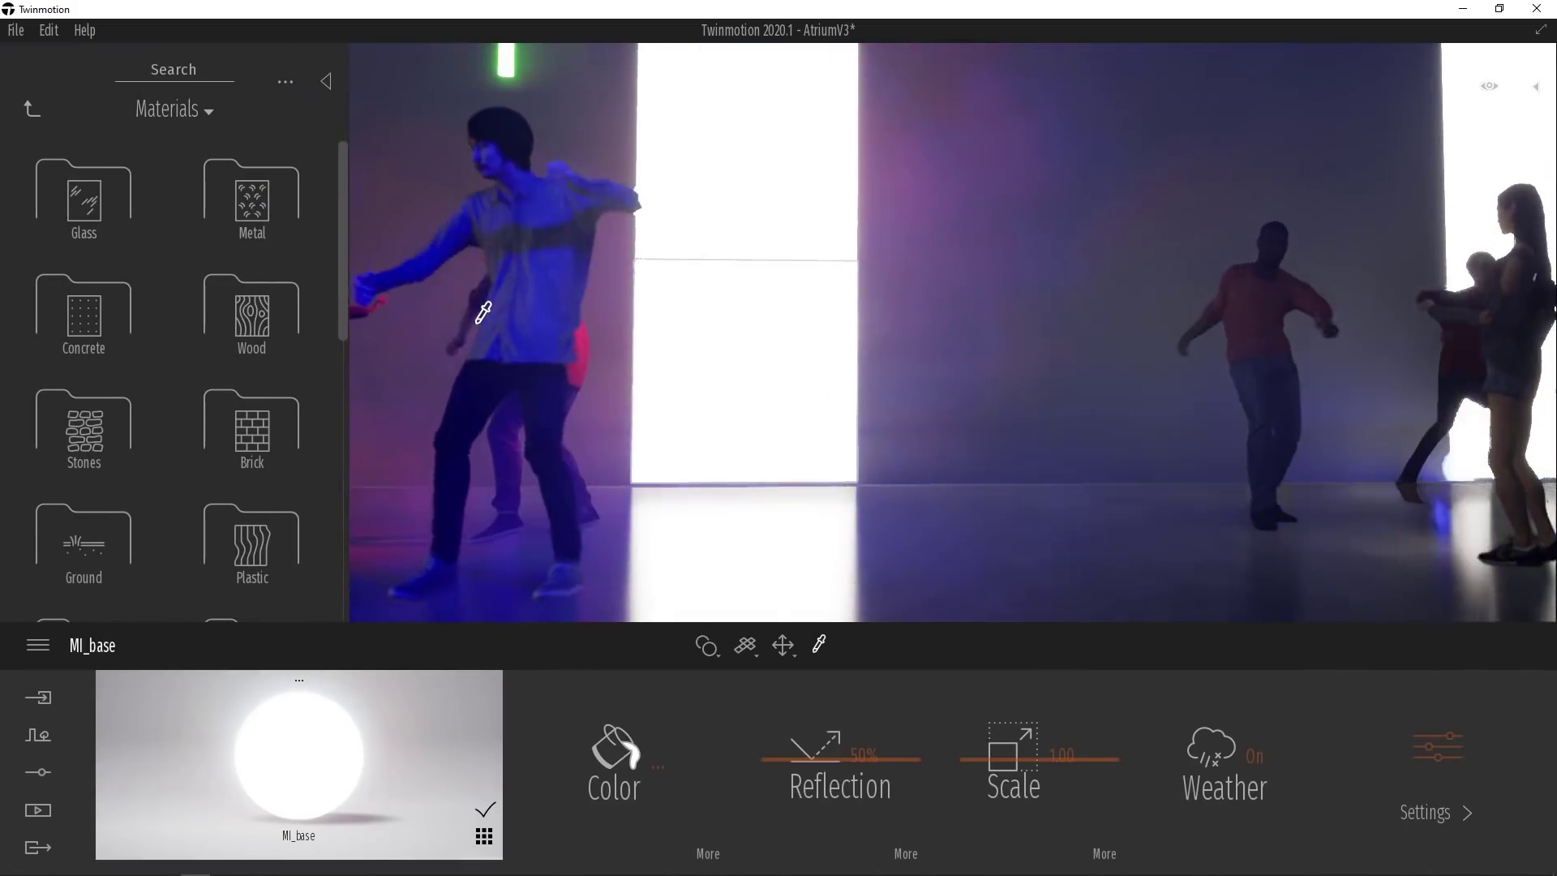
left_click(1458, 752)
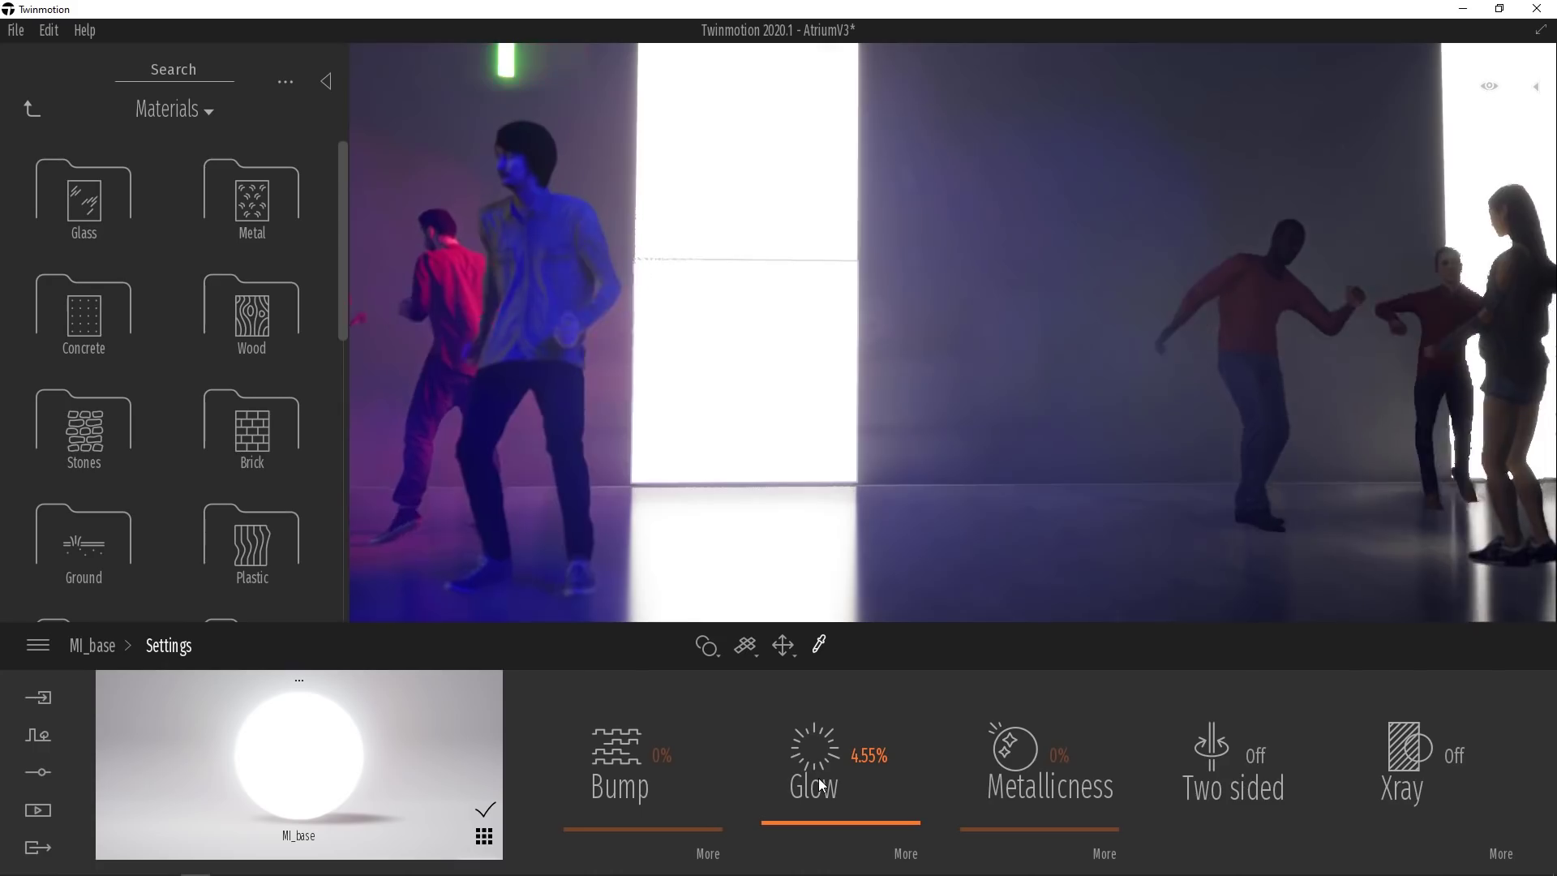
left_click_drag(799, 820, 797, 848)
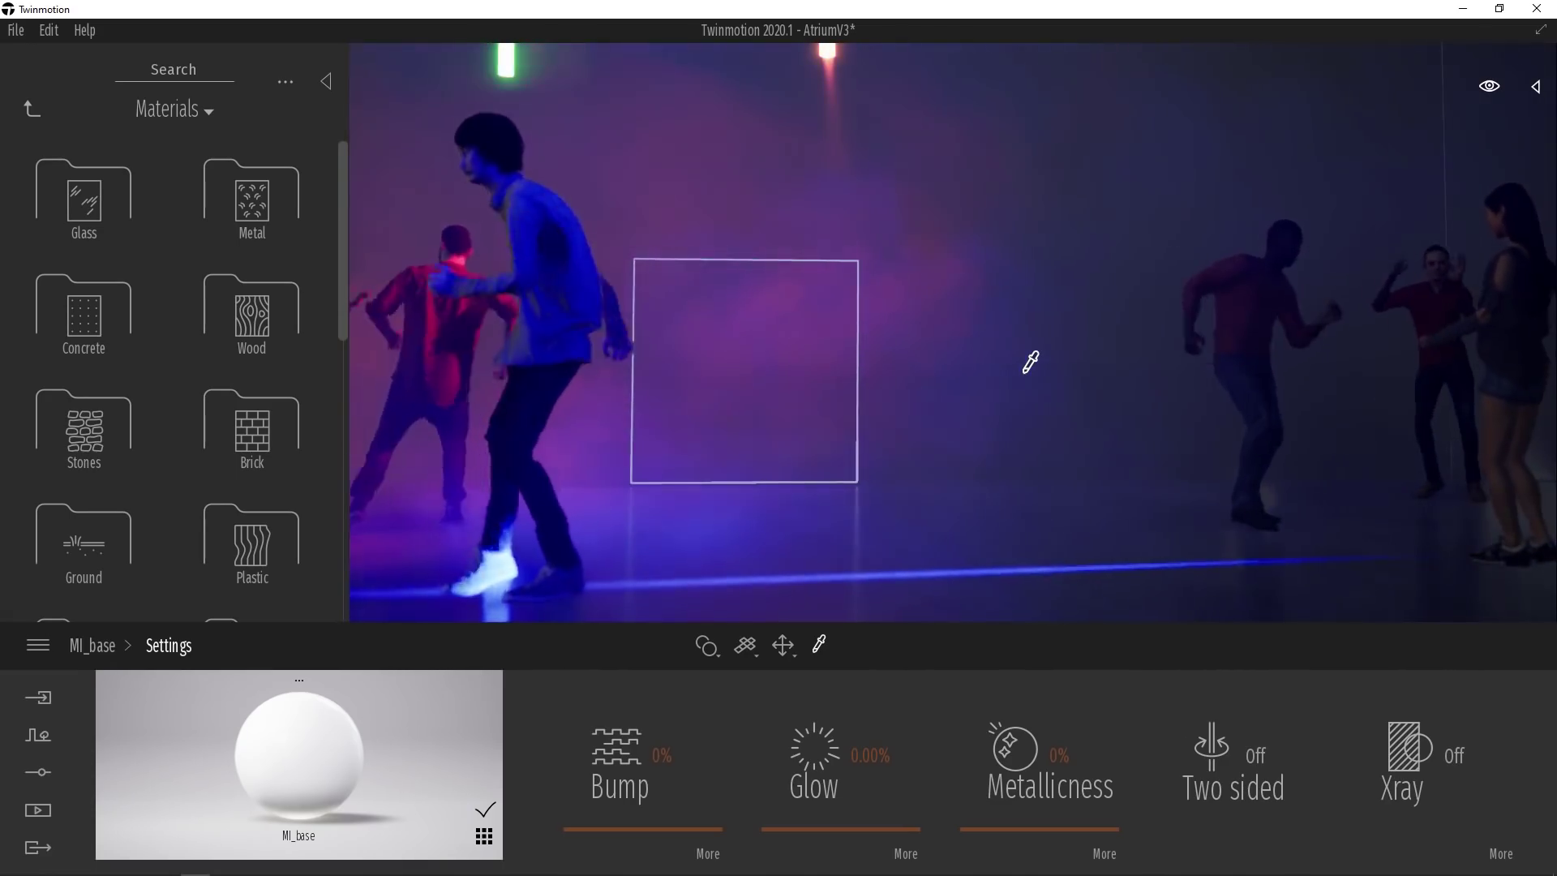
left_click_drag(870, 754, 999, 708)
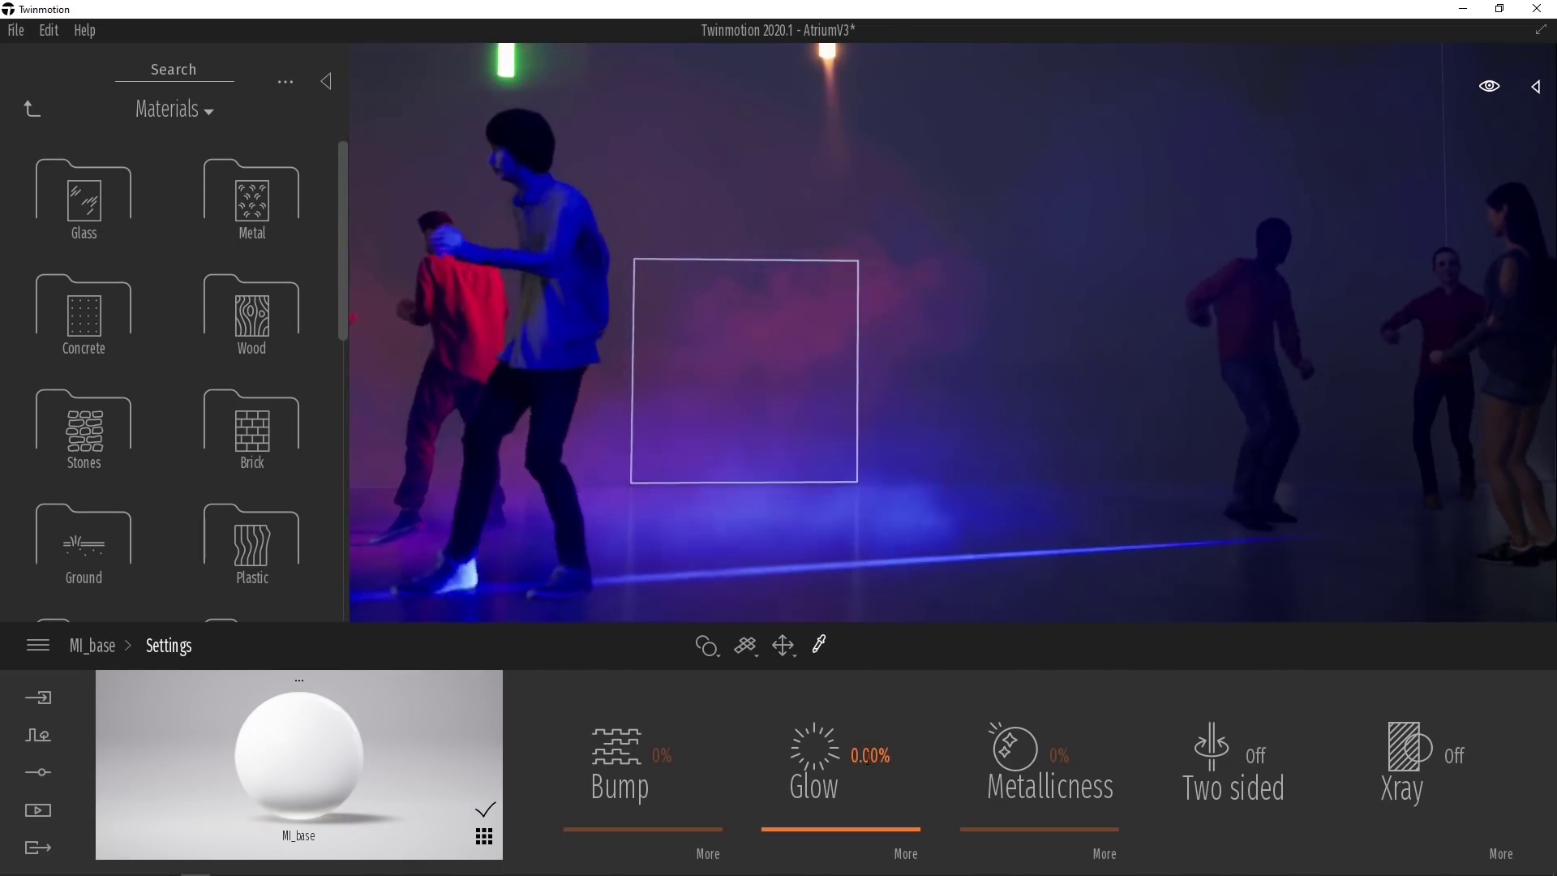
type("5")
key("Return")
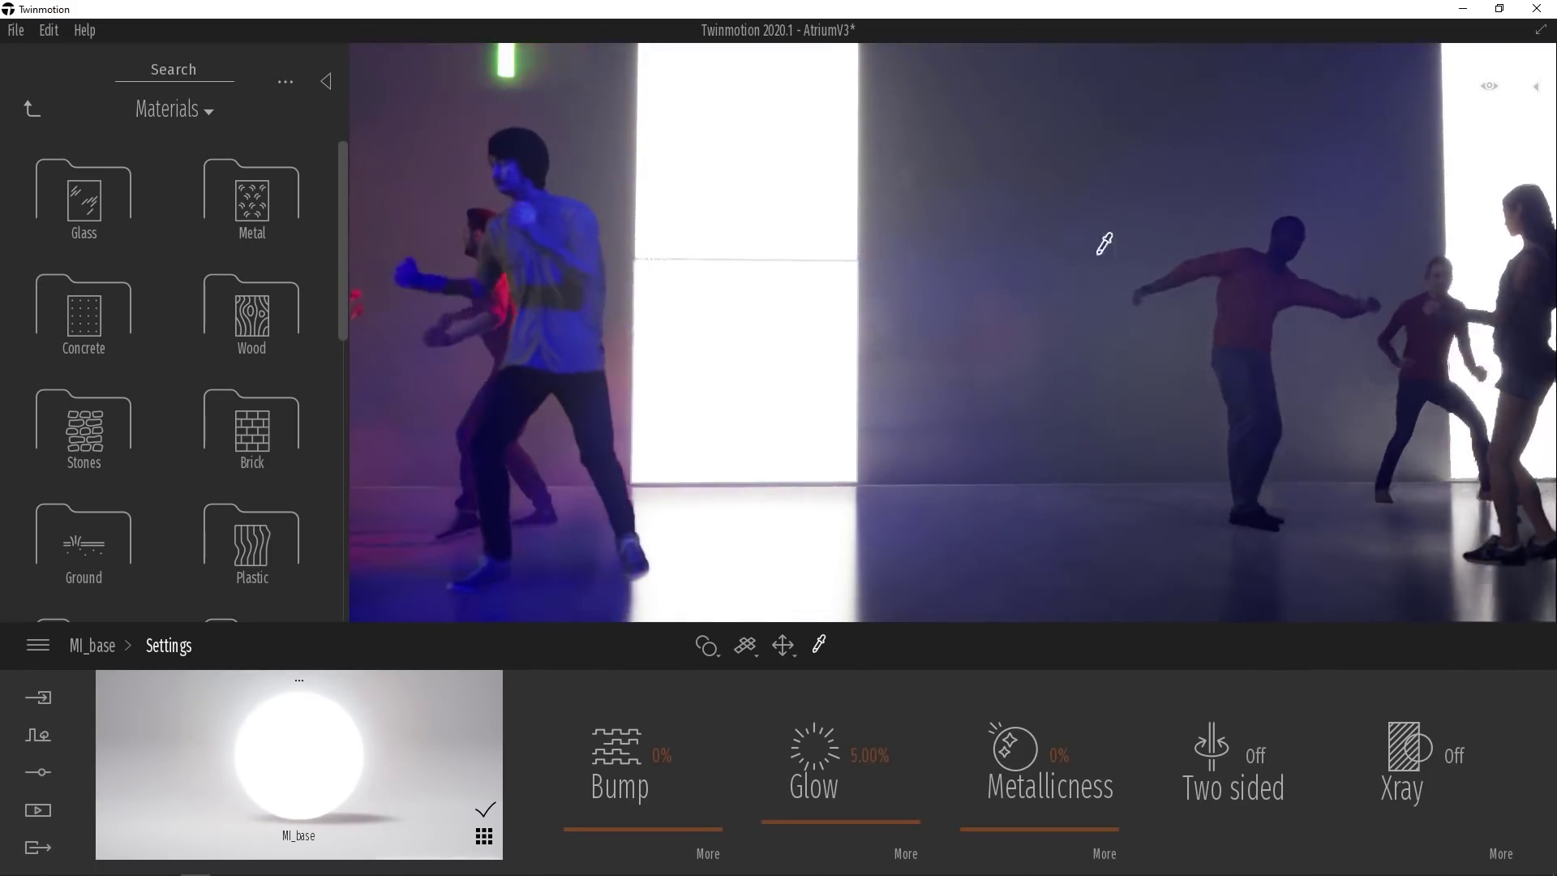
- Return to the main material view and open the Objects library
left_click(1030, 516)
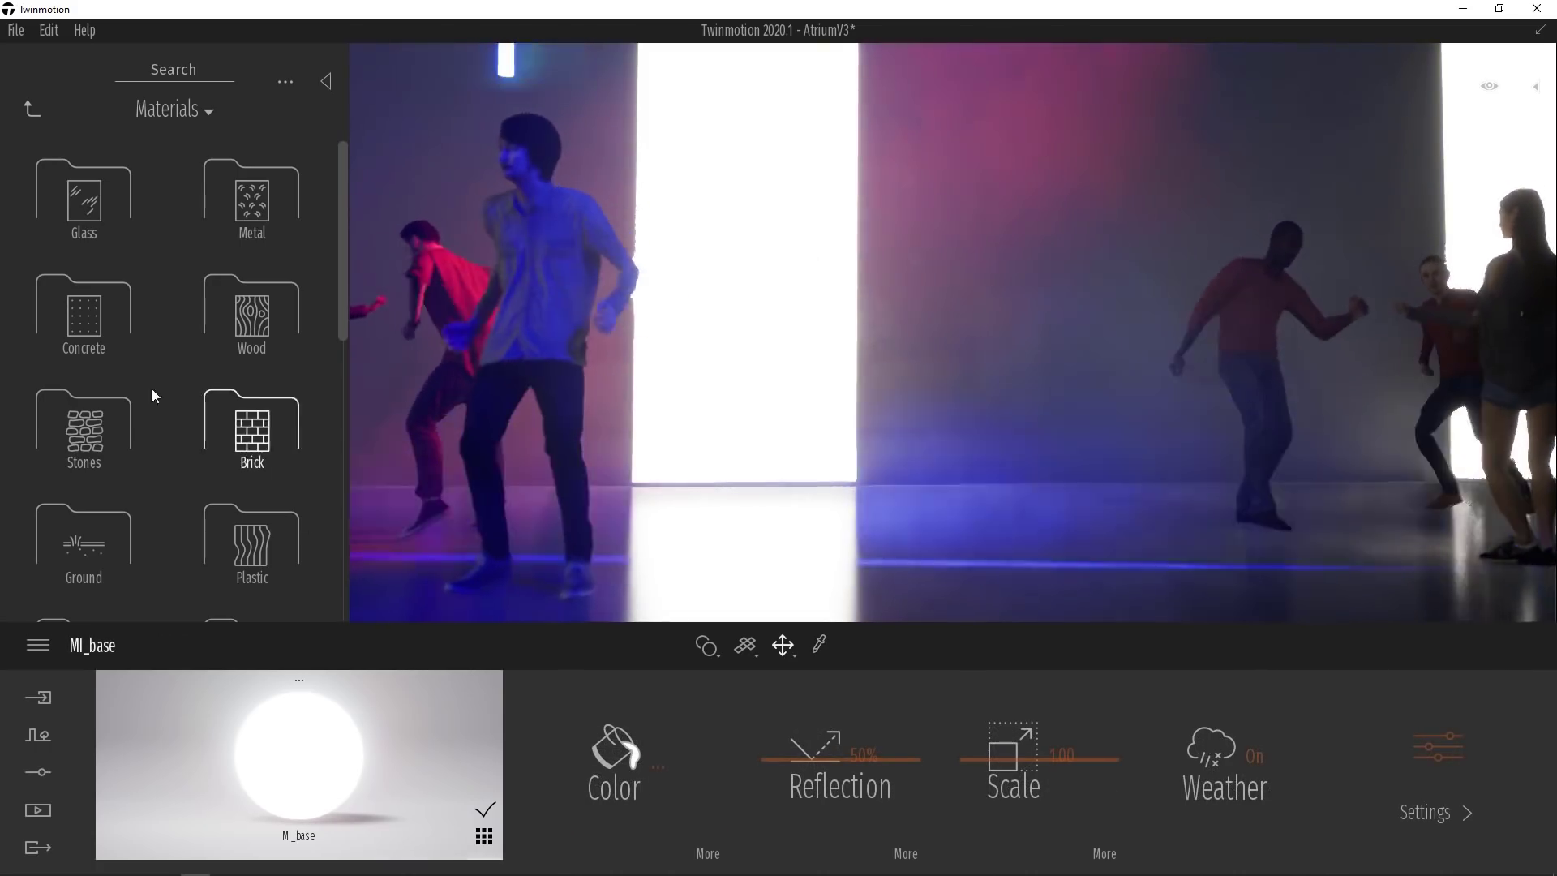
left_click(34, 107)
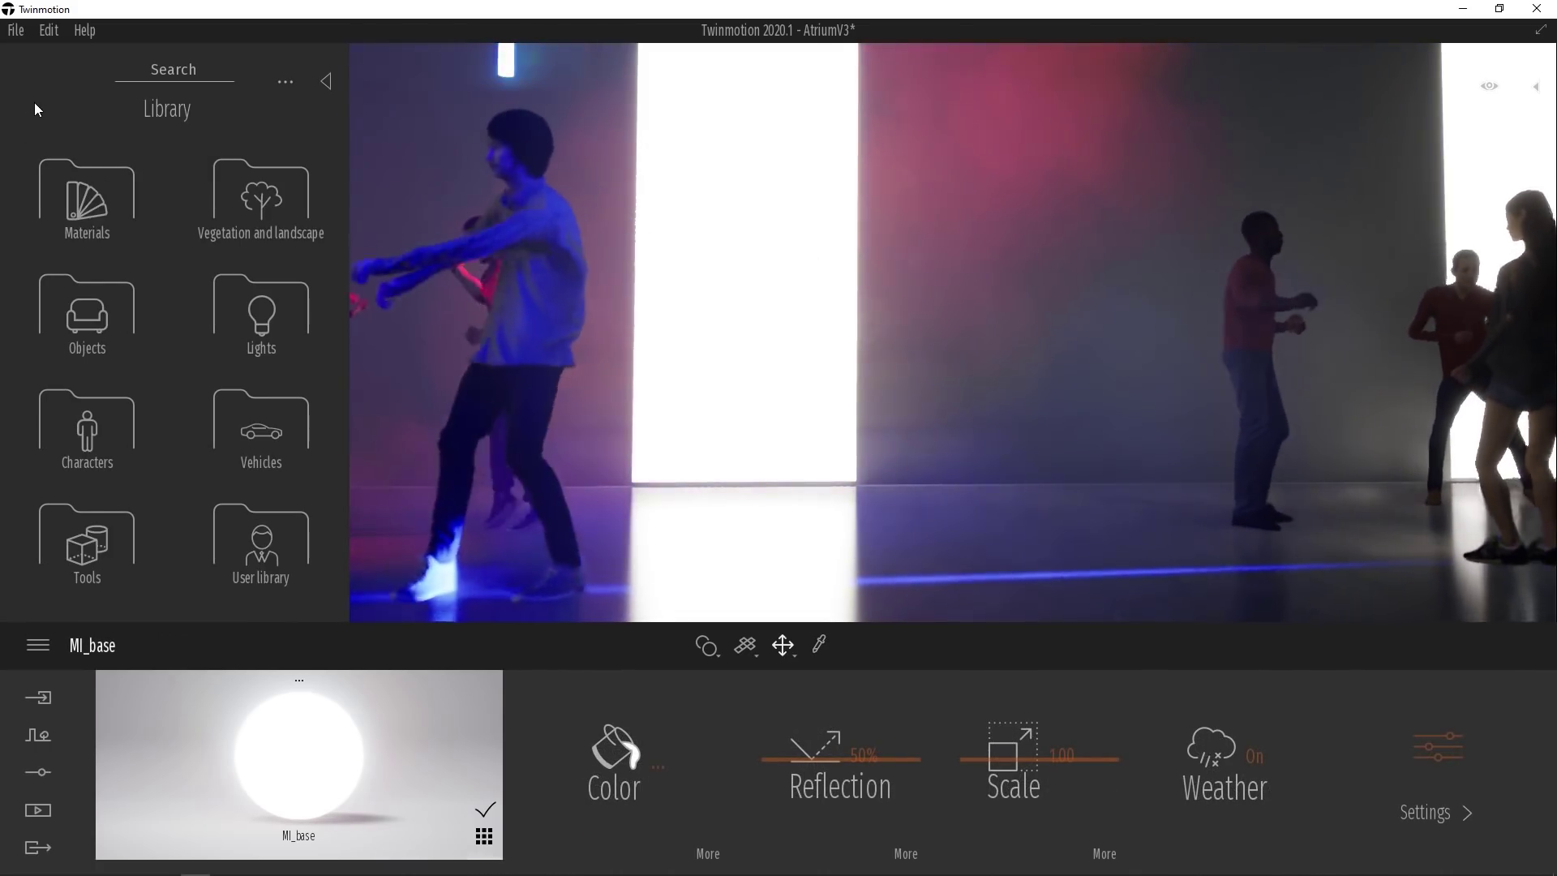
left_click(84, 312)
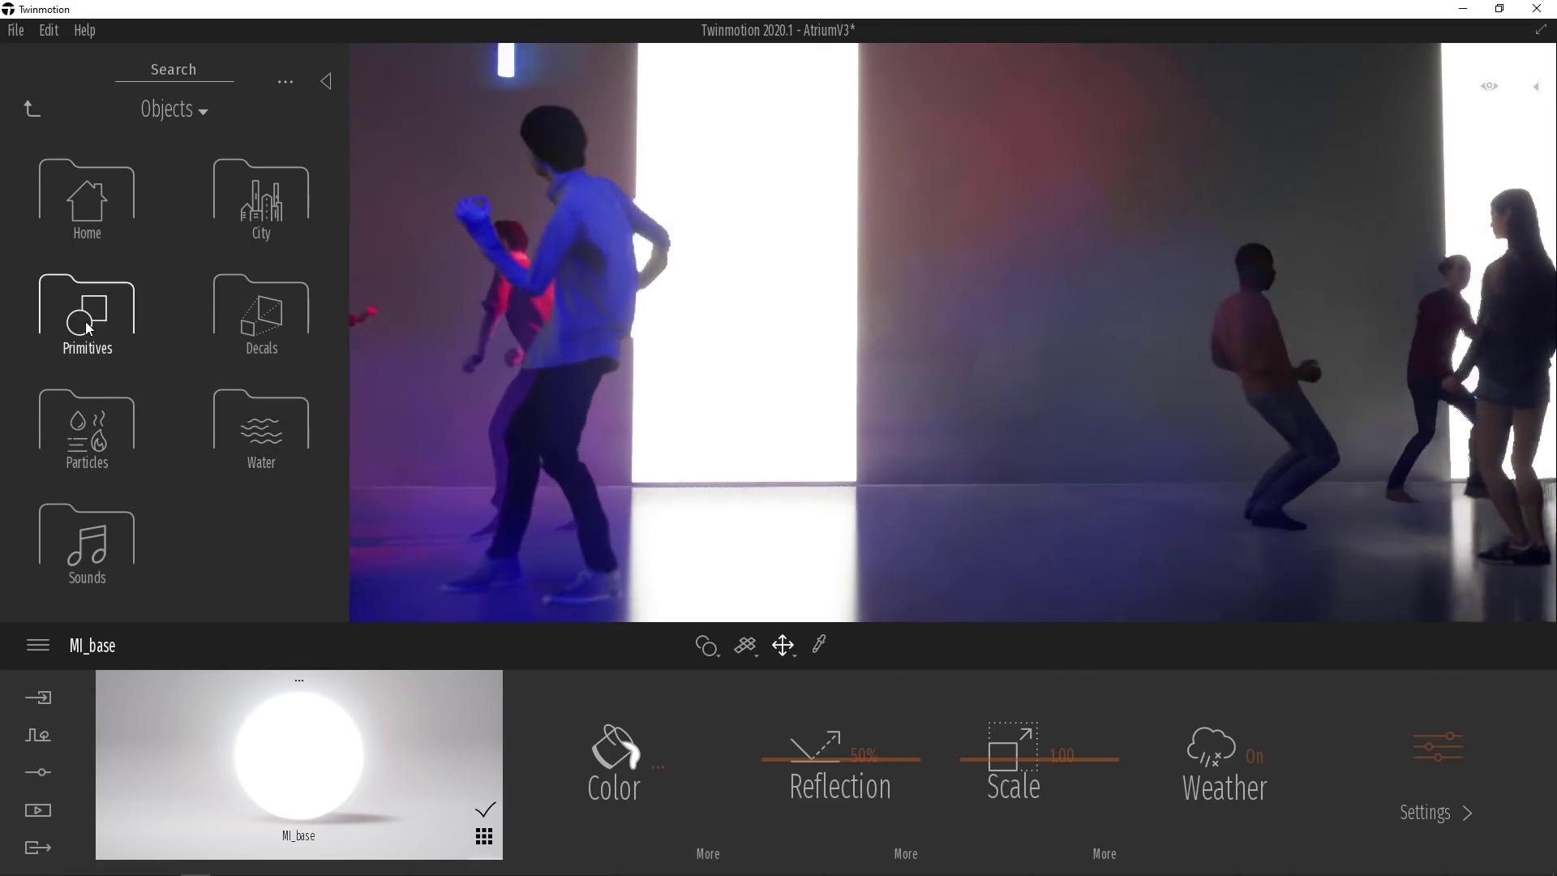
- Place a 1m primitive sphere, apply the Police Beacon neon material, and move it further back
left_click(85, 321)
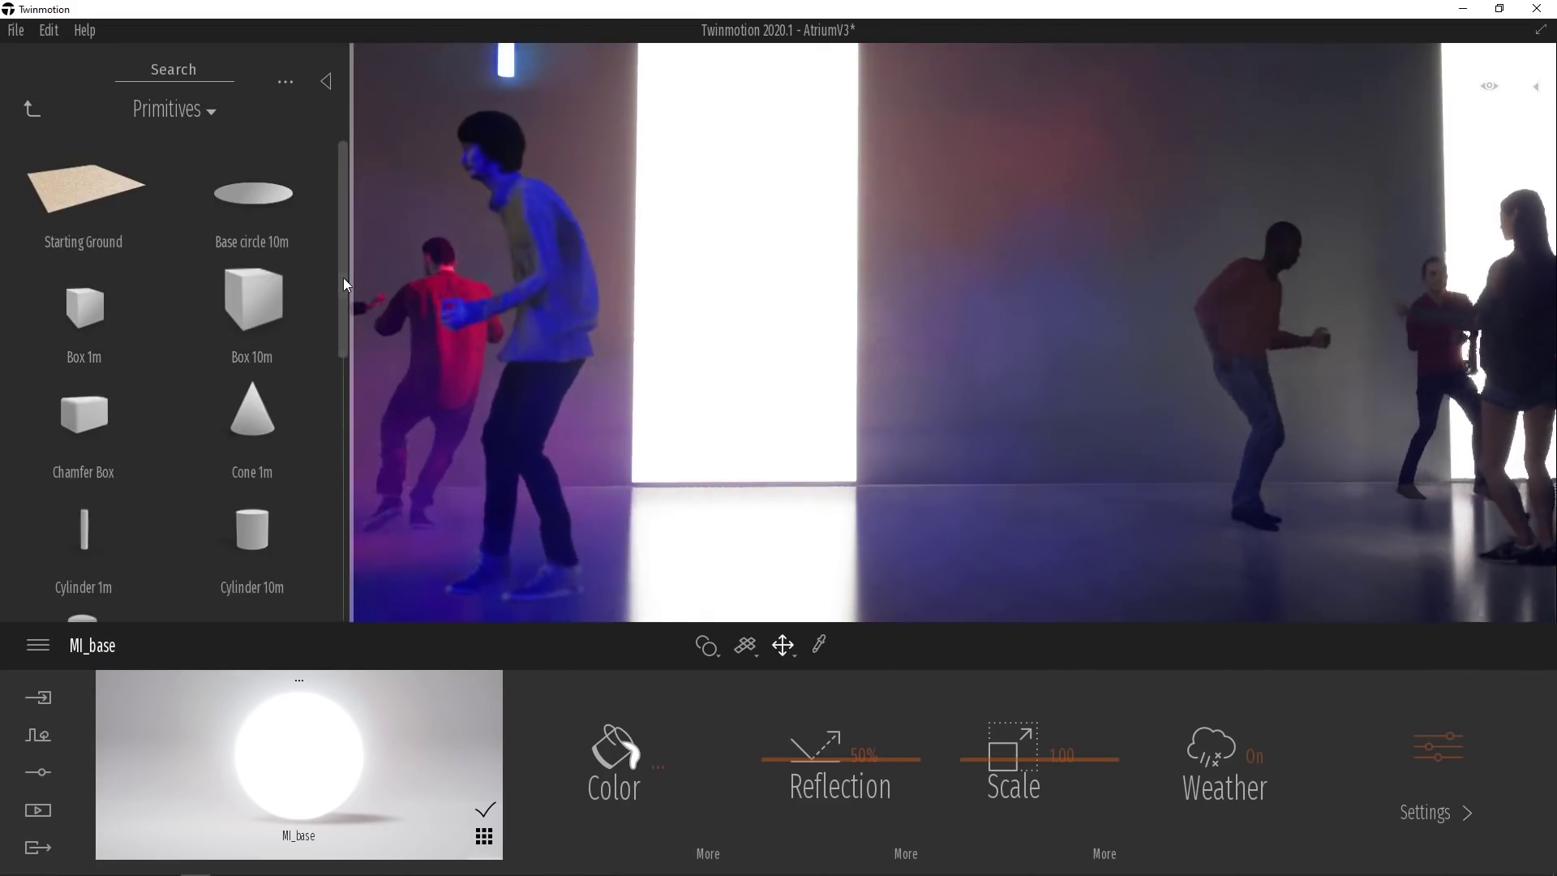
left_click_drag(344, 277, 339, 338)
scroll(326, 401, "down", 5)
scroll(324, 462, "down", 3)
scroll(292, 474, "down", 1)
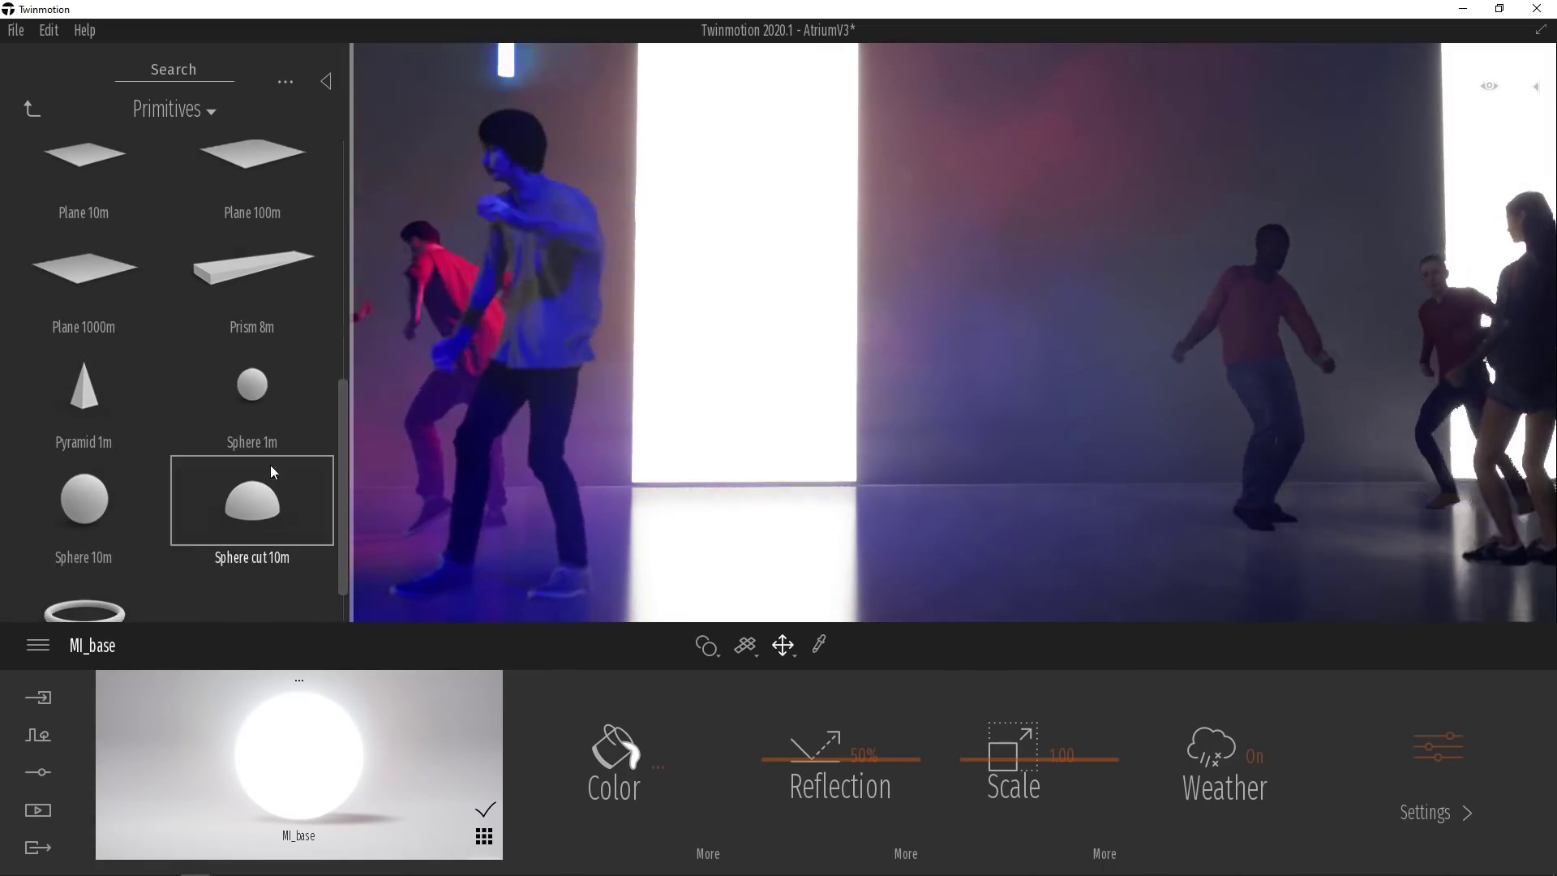
left_click_drag(250, 389, 982, 568)
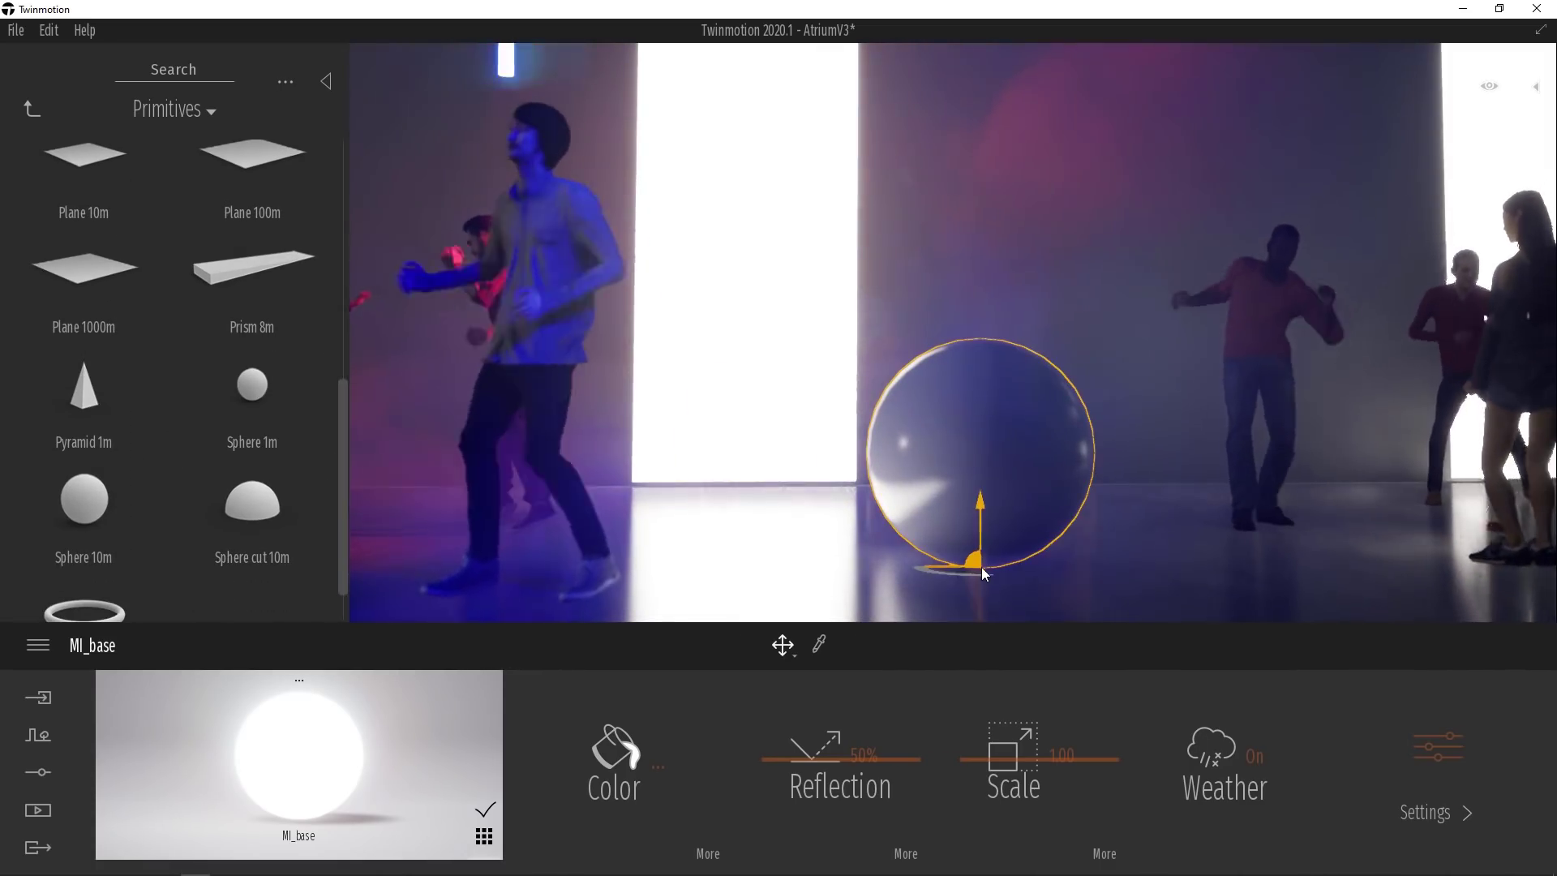
left_click(25, 117)
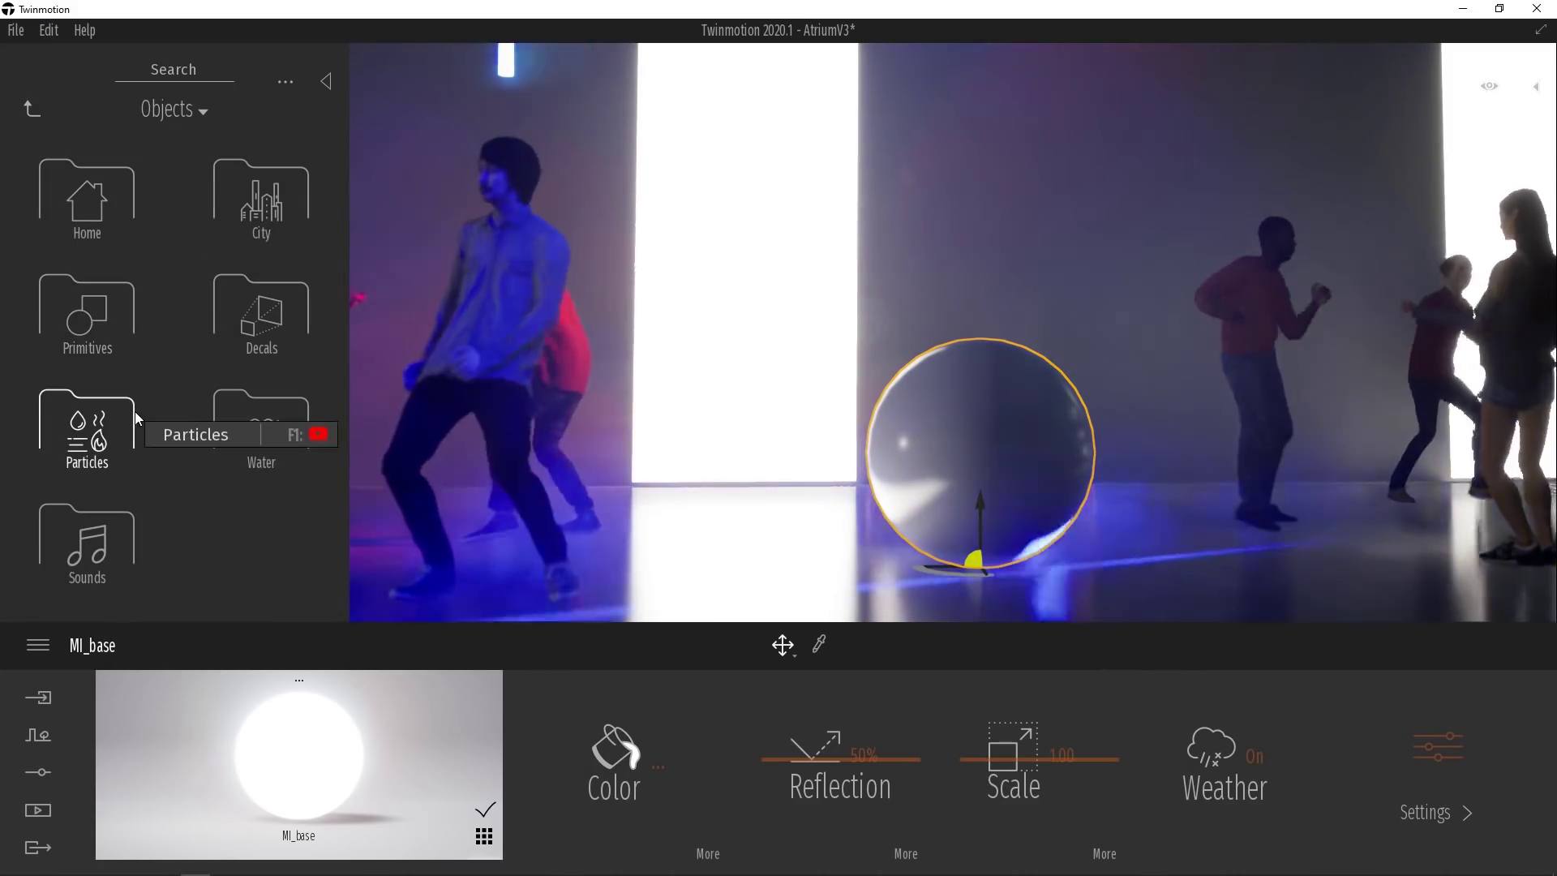
left_click_drag(344, 273, 343, 475)
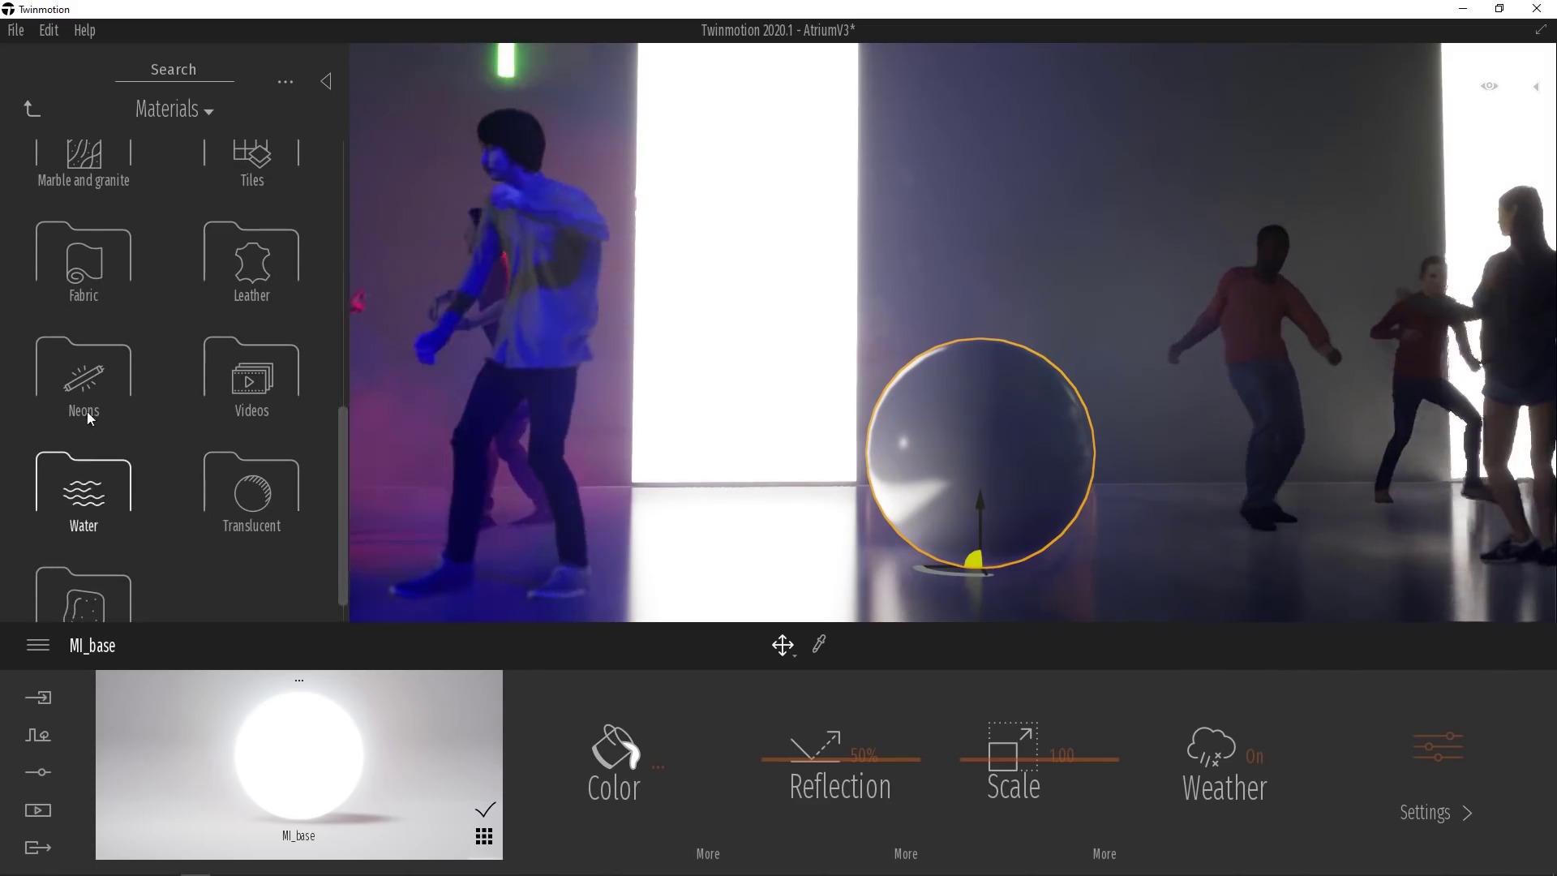
left_click(87, 388)
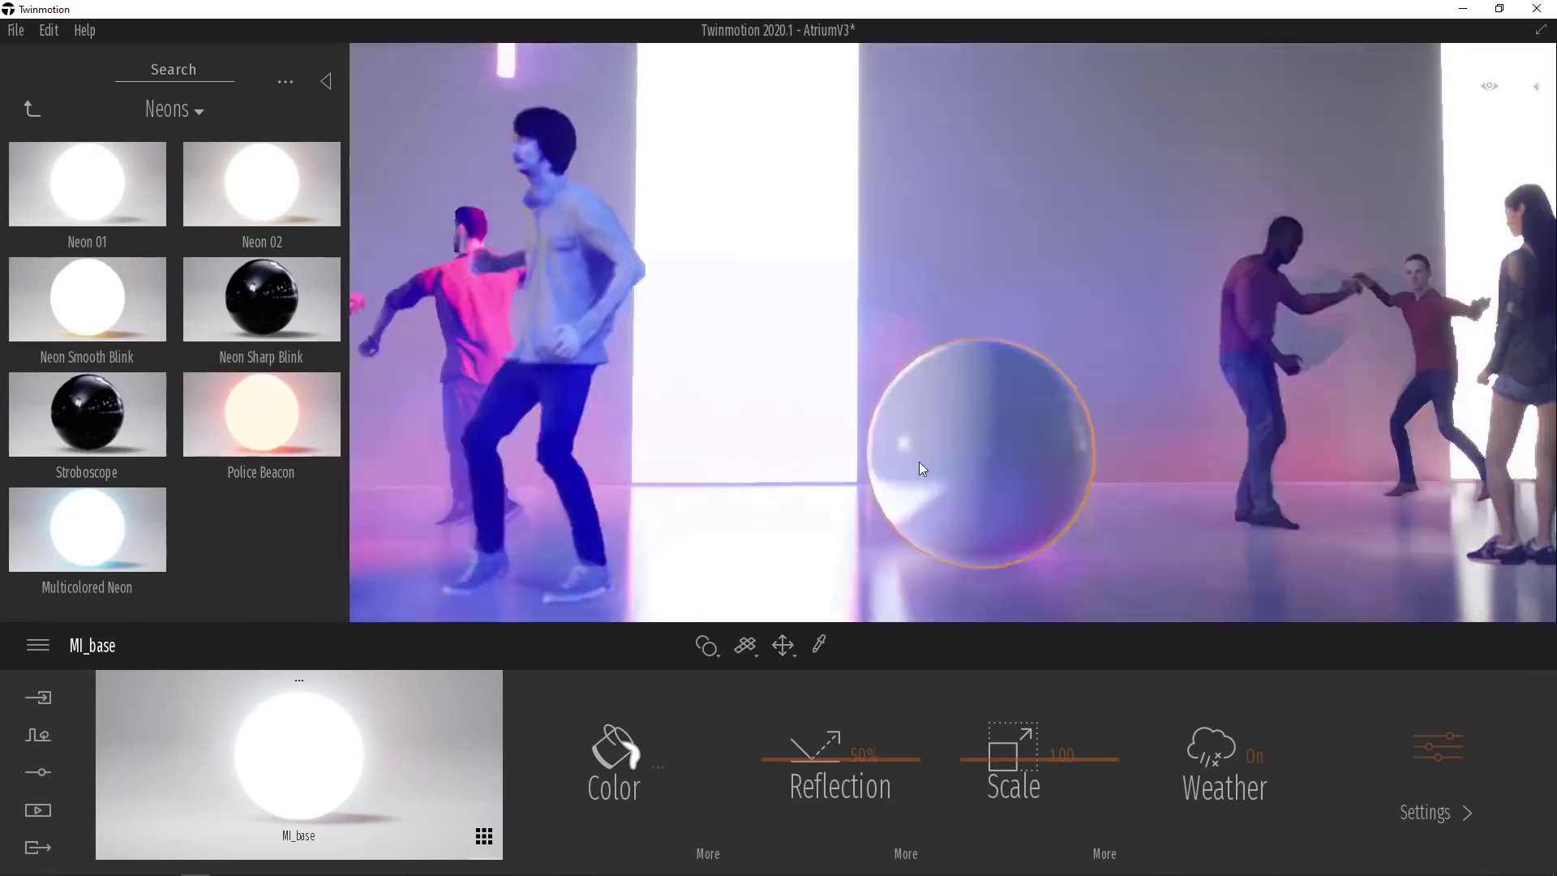
left_click_drag(257, 407, 985, 453)
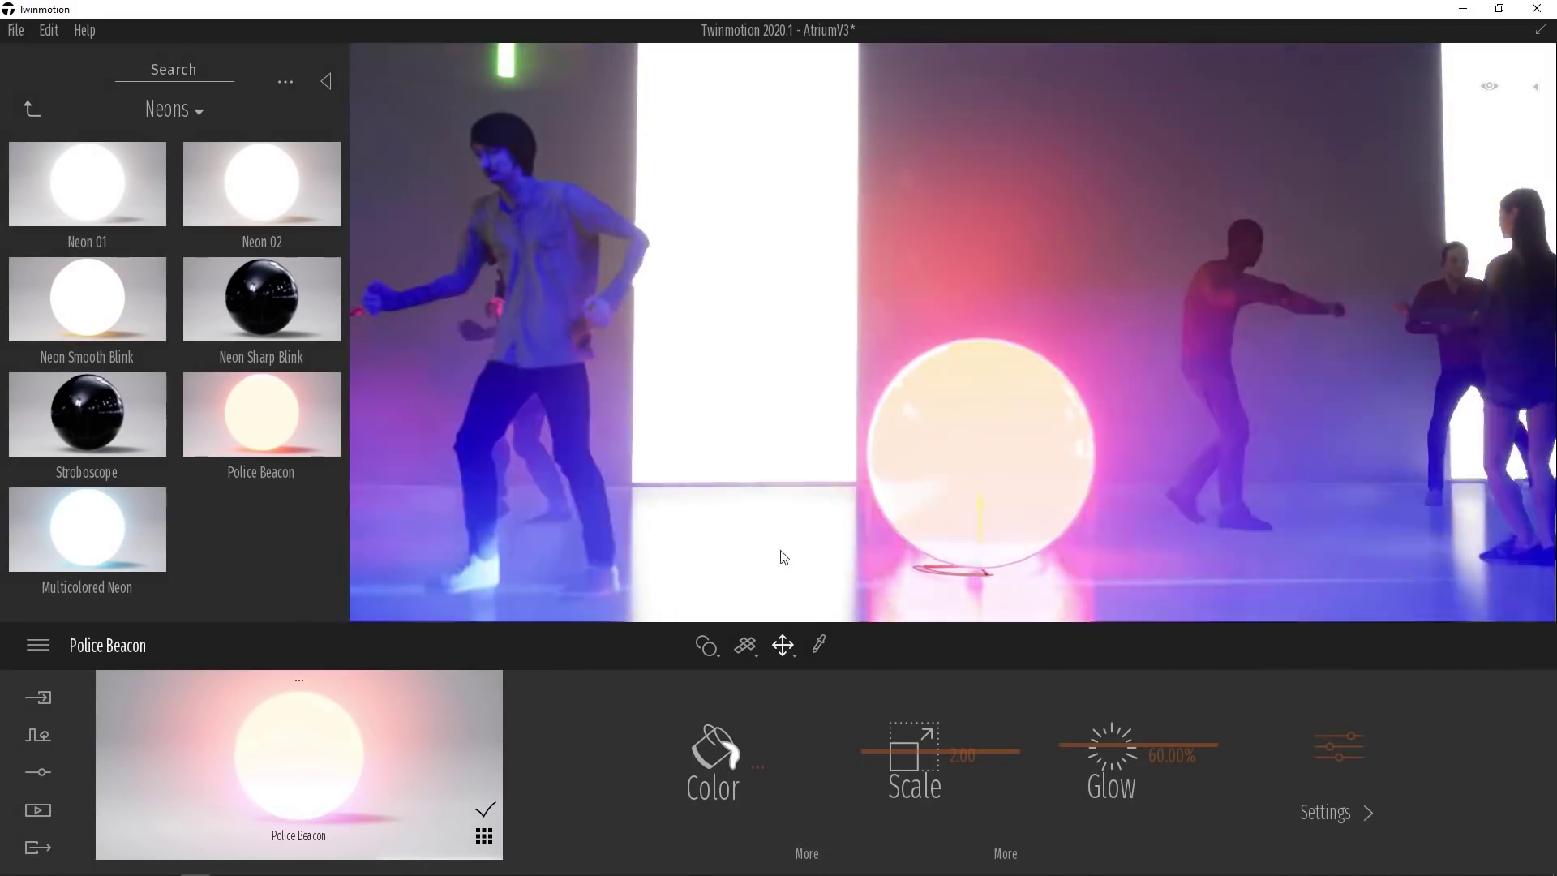
mouse_move(951, 562)
left_mouse_down()
mouse_move(885, 503)
mouse_move(1352, 497)
left_mouse_up()
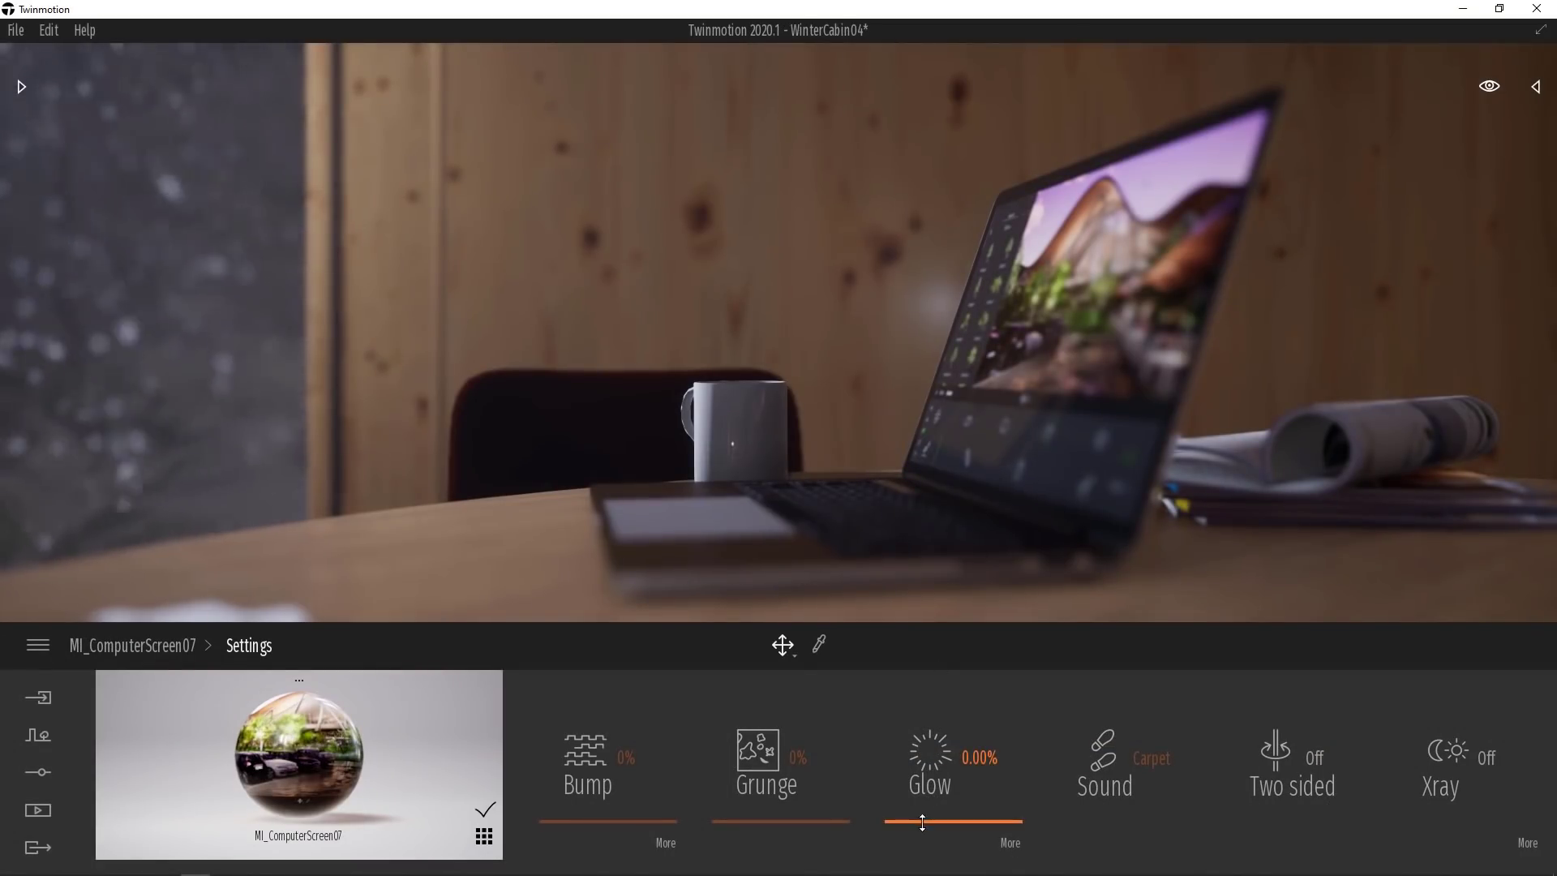
- Raise the ComputerScreen material's glow from 0% to about 5.45%
left_click_drag(916, 821, 920, 769)
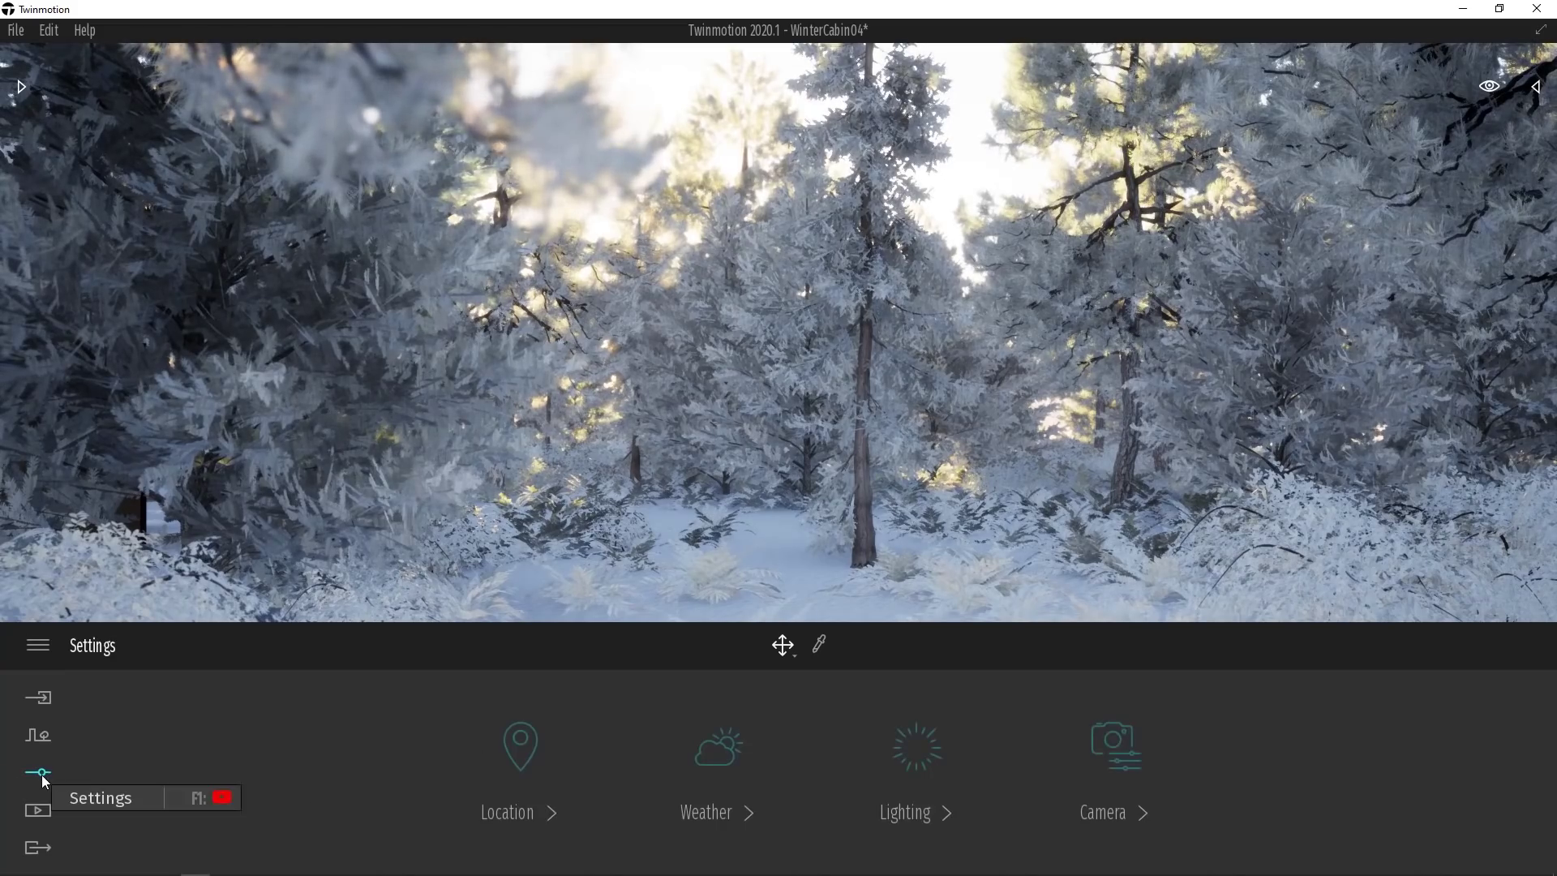
- Push the Weather Effects smog slider to 100%, then move the camera through the hazy forest
left_click(704, 756)
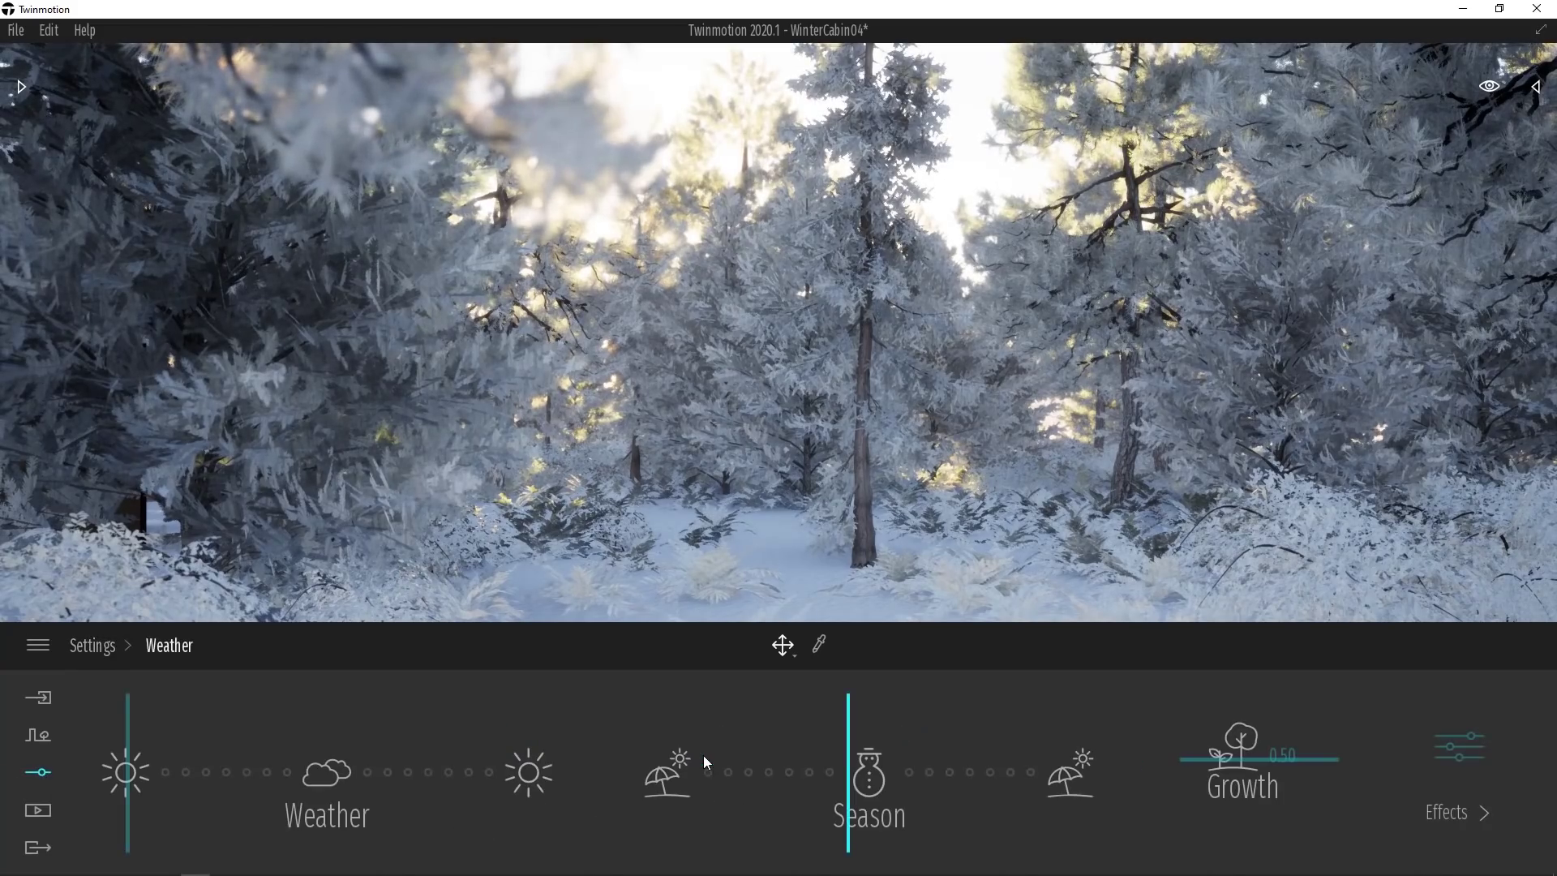
left_click(1464, 756)
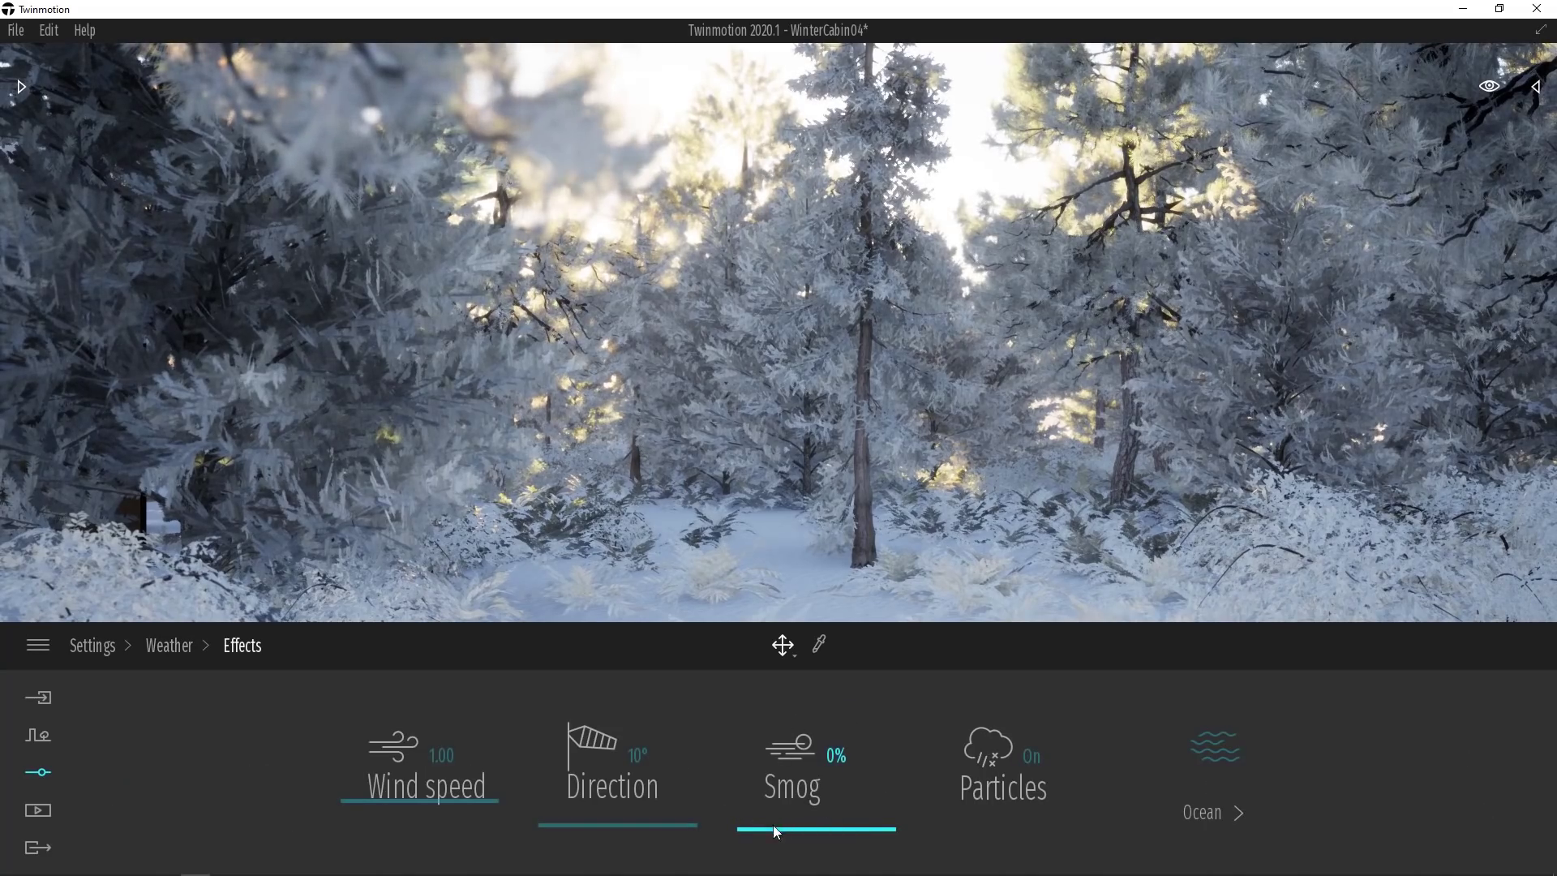
left_click_drag(785, 828, 765, 734)
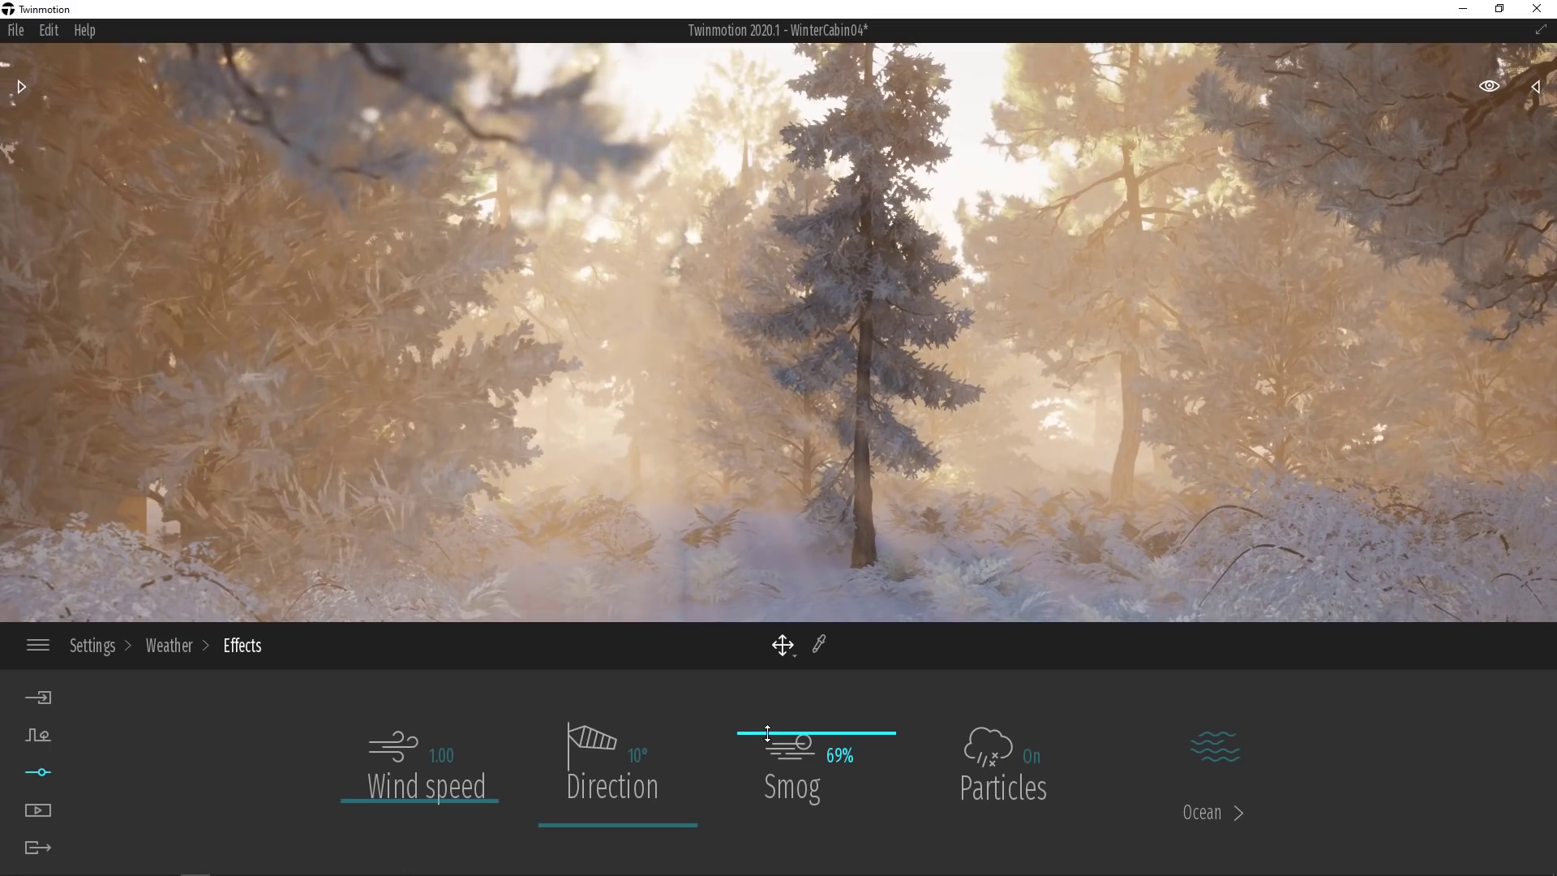
left_click_drag(769, 733, 775, 674)
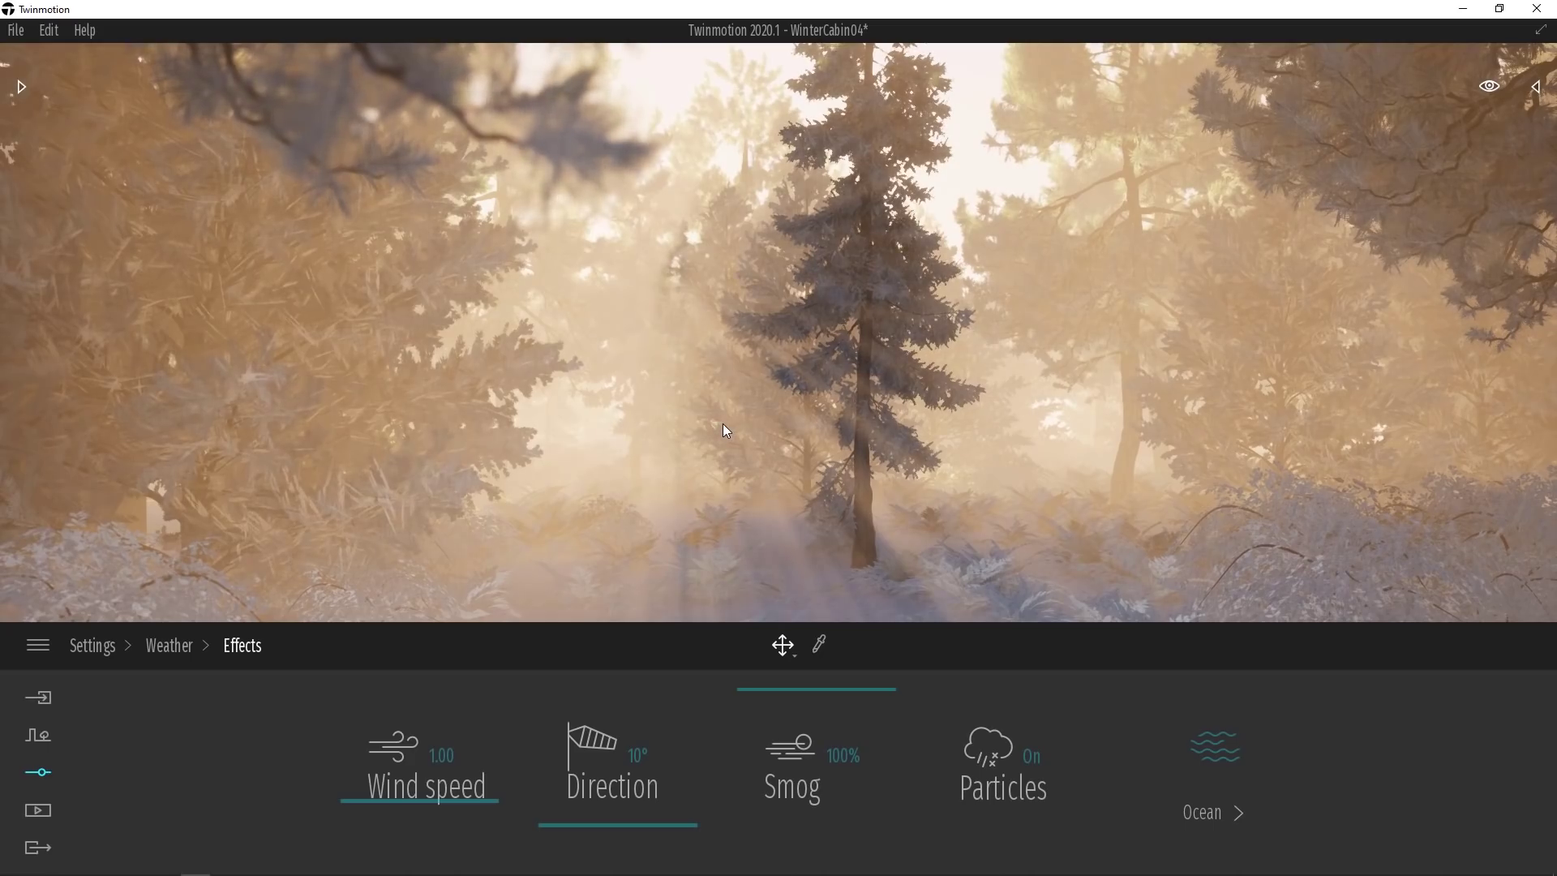
key("Page_Down")
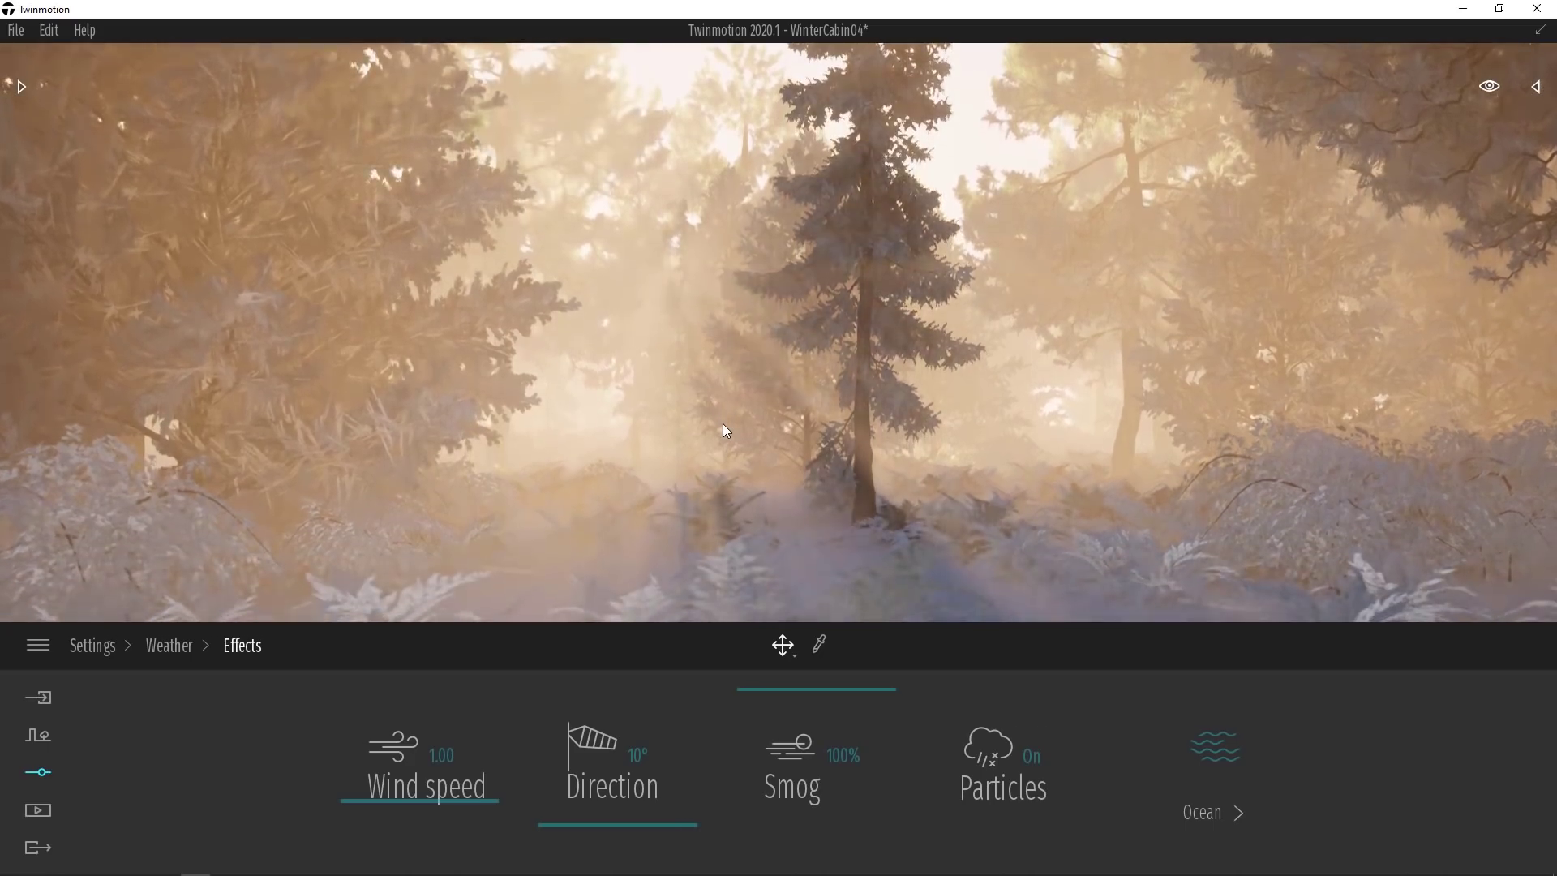
key("Page_Up")
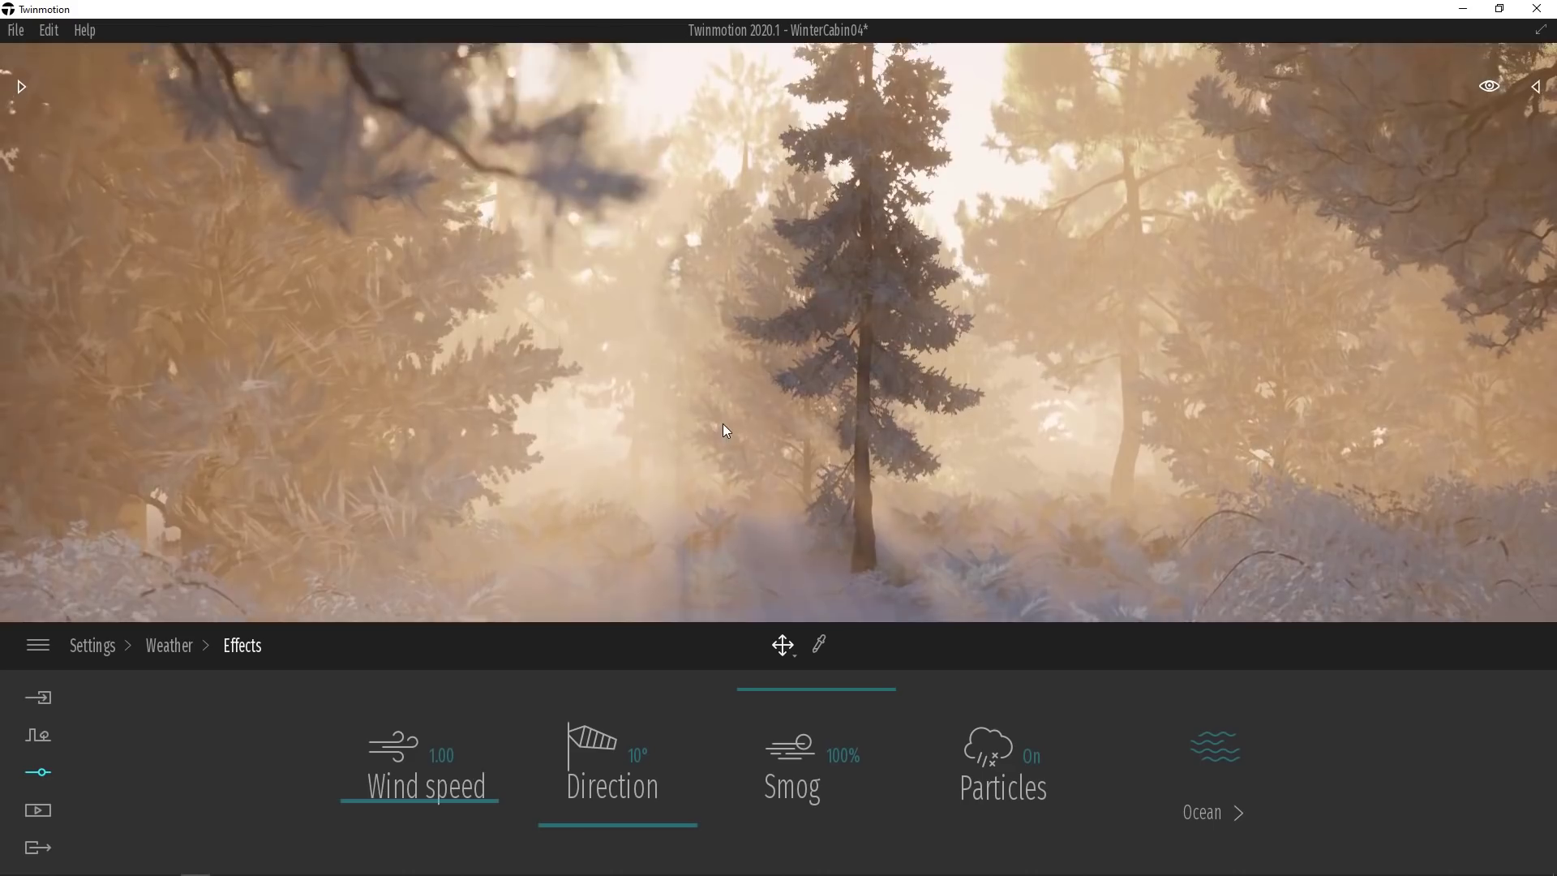
key("Left")
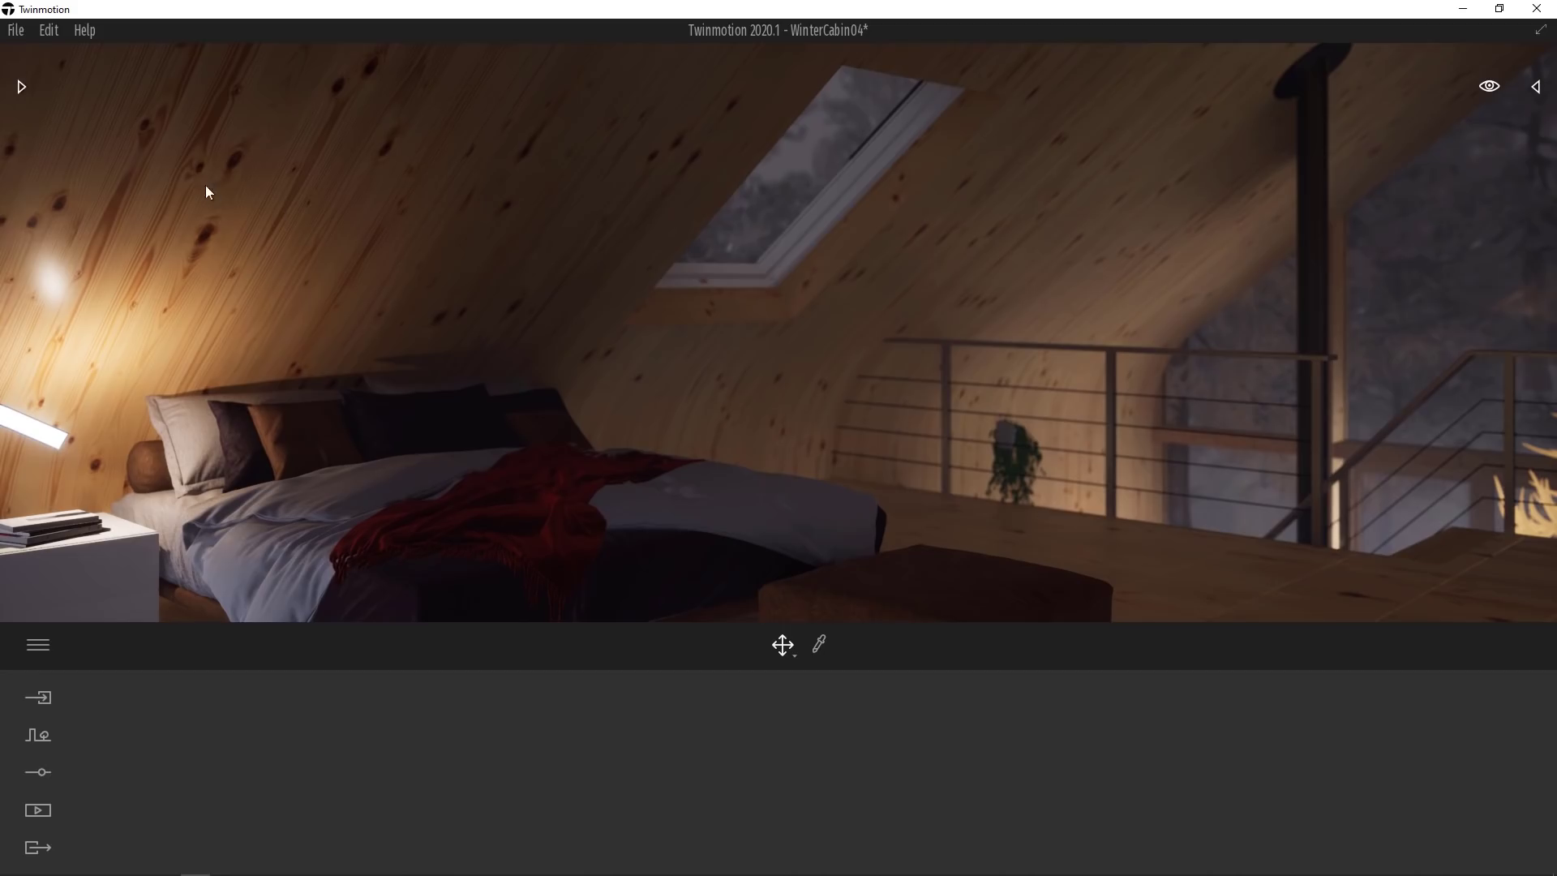
- Drop an IES 01 light from the Lights library, lift it to the ceiling and tilt it 45°
left_click(19, 87)
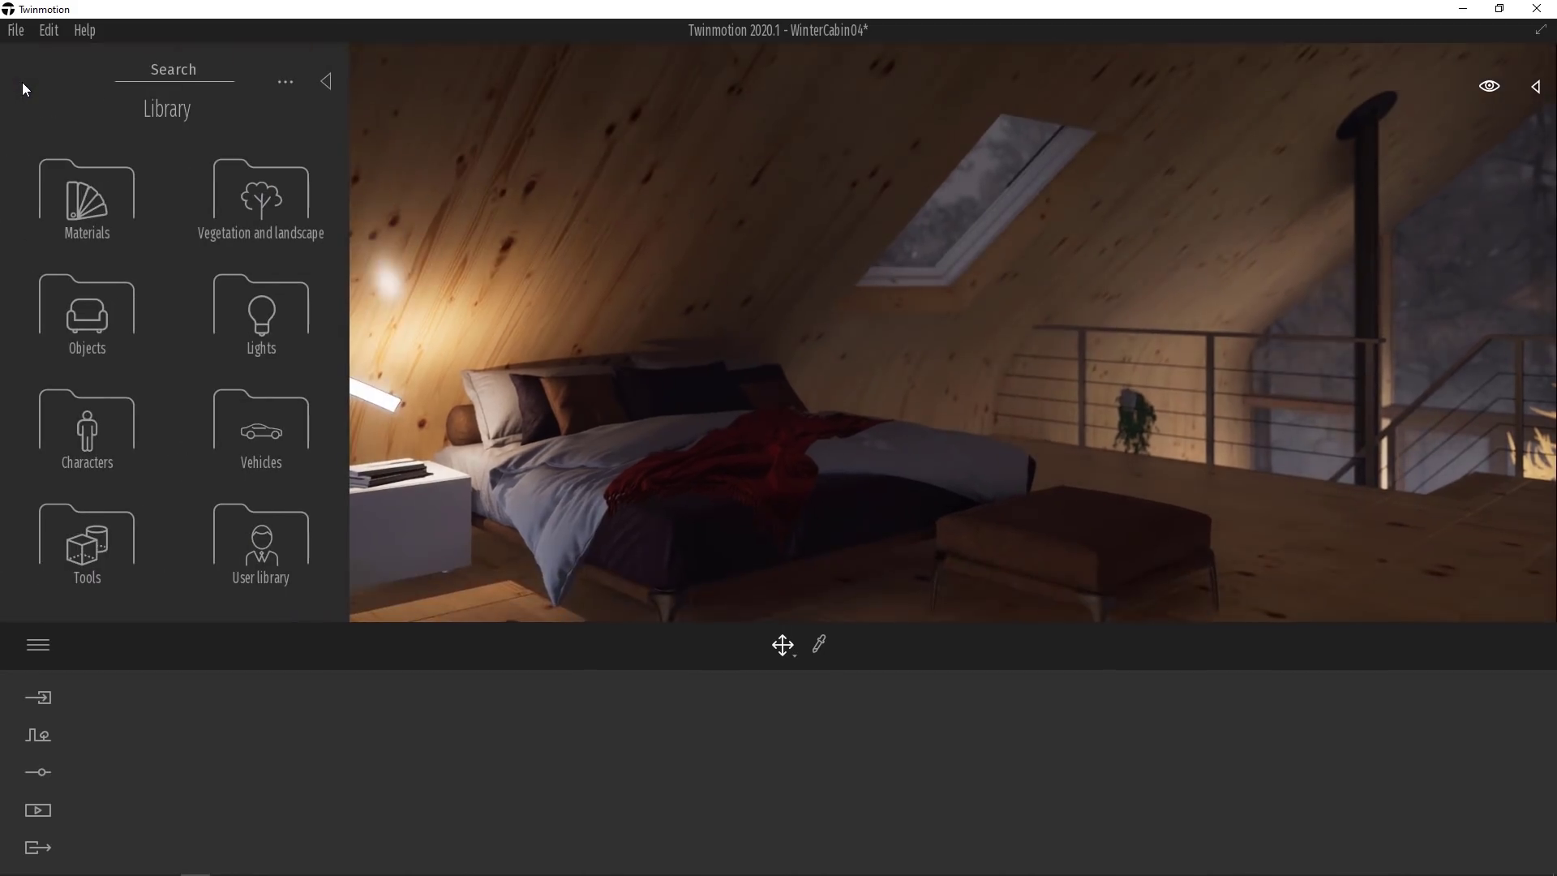
left_click(280, 332)
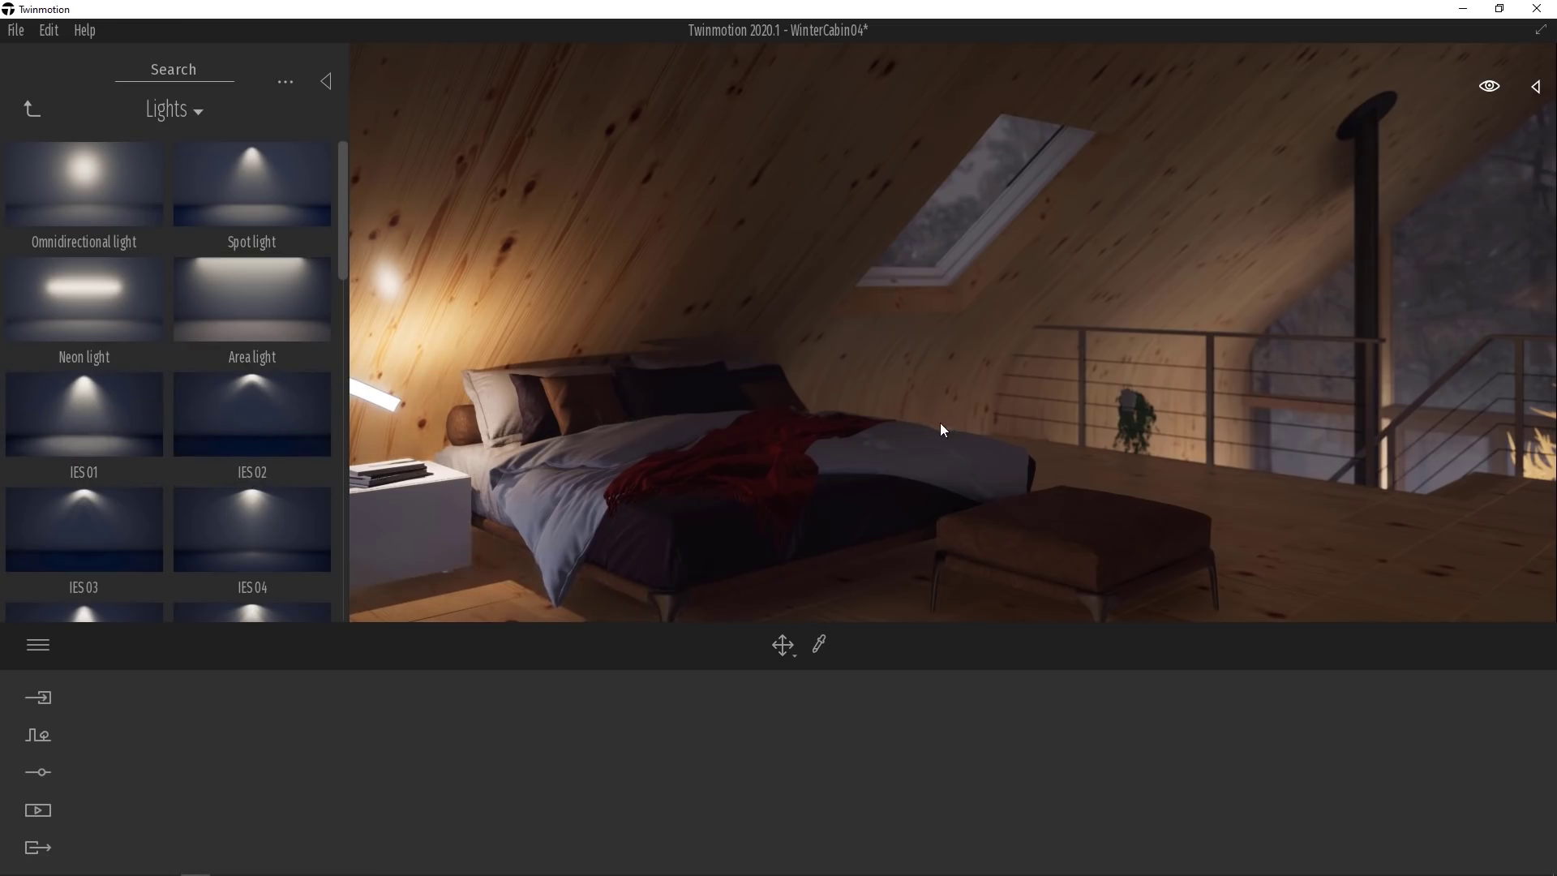
left_click_drag(943, 424, 941, 423)
left_click_drag(775, 392, 799, 39)
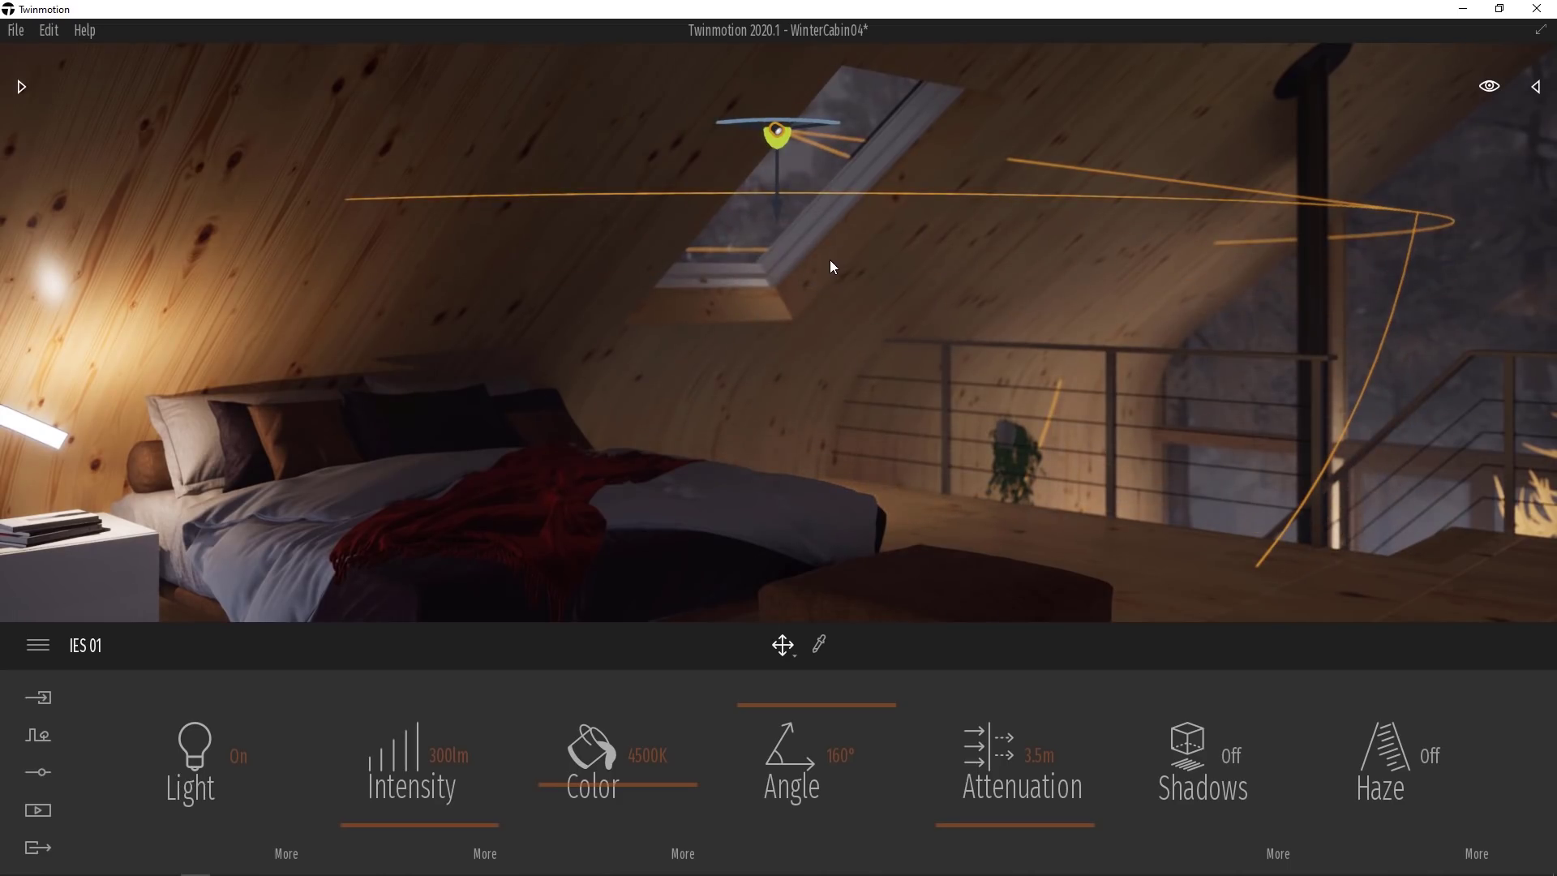
key("space")
mouse_move(811, 186)
left_mouse_down()
mouse_move(838, 131)
mouse_move(815, 129)
mouse_move(788, 220)
mouse_move(799, 225)
left_mouse_up()
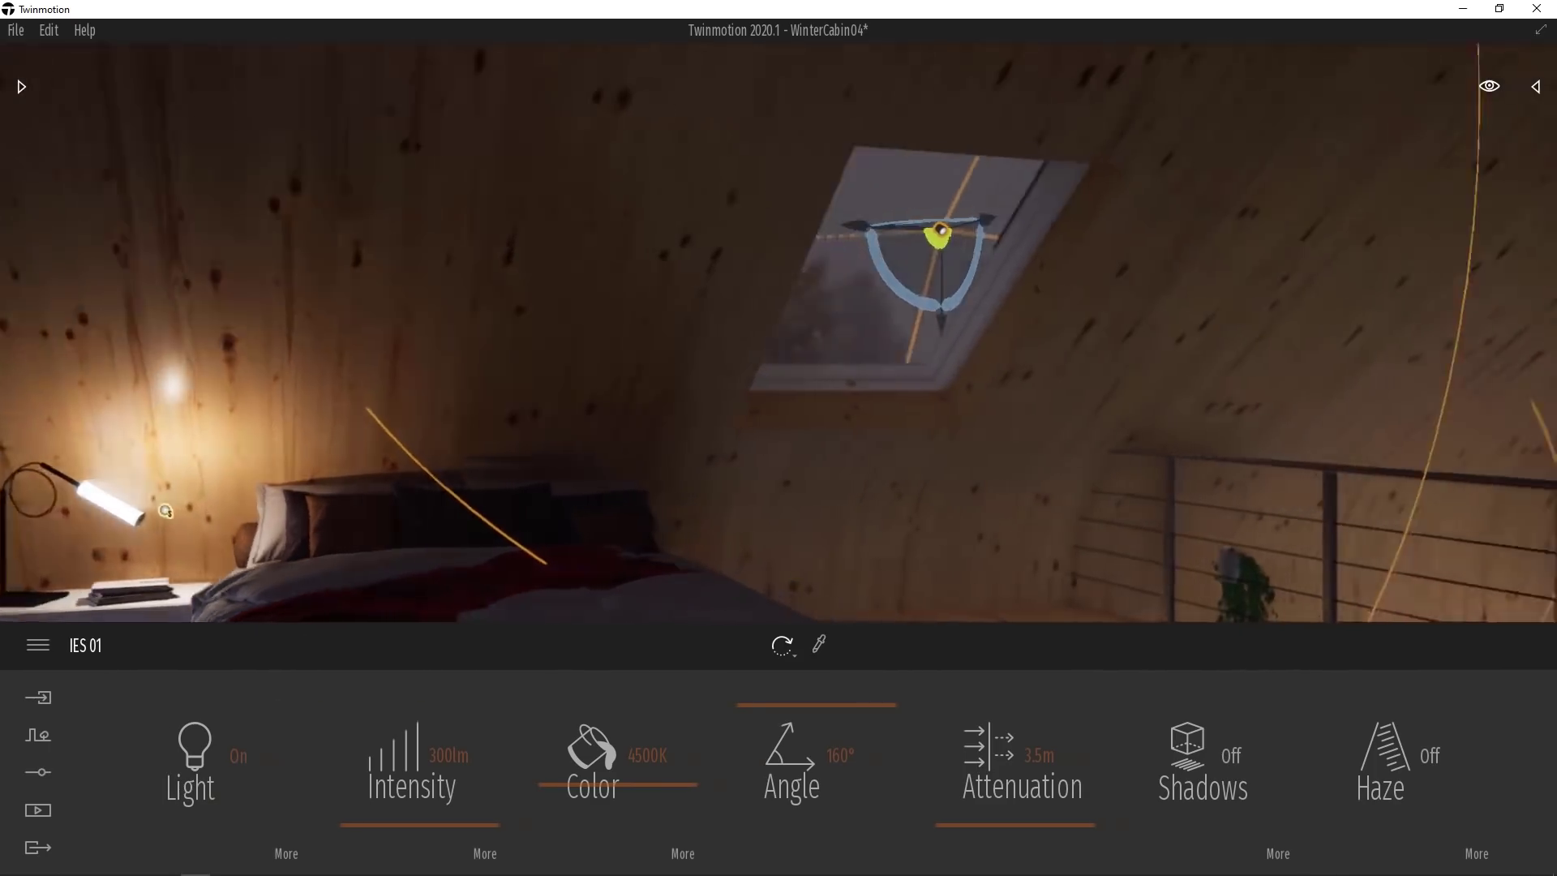
- Slide the spotlight sideways along X to centre it within the skylight opening
right_click_drag(800, 224, 1013, 321)
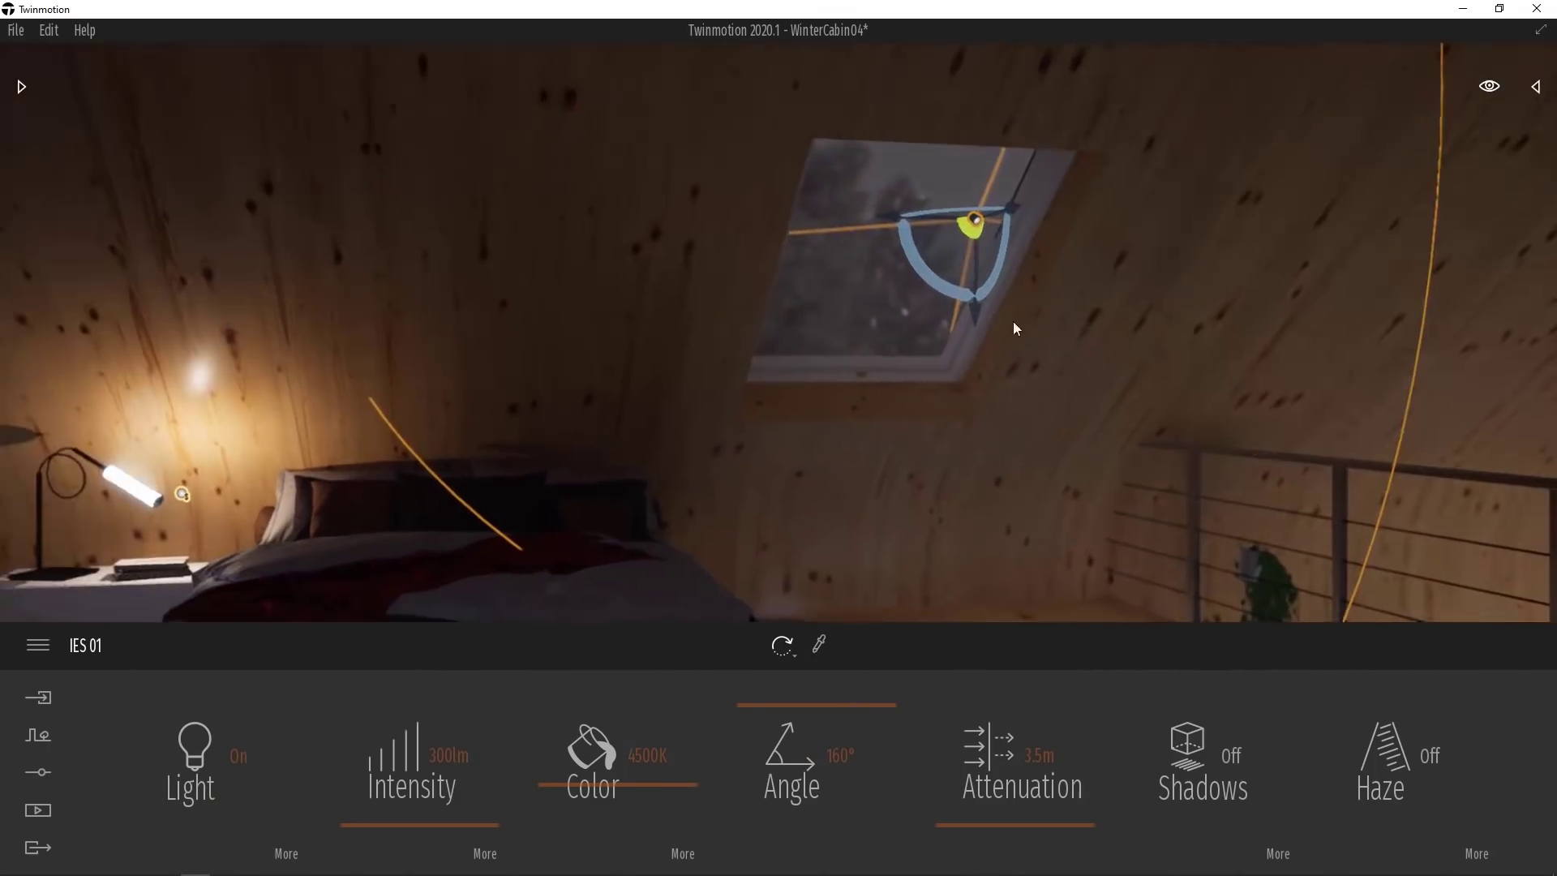
left_click_drag(900, 213, 760, 250)
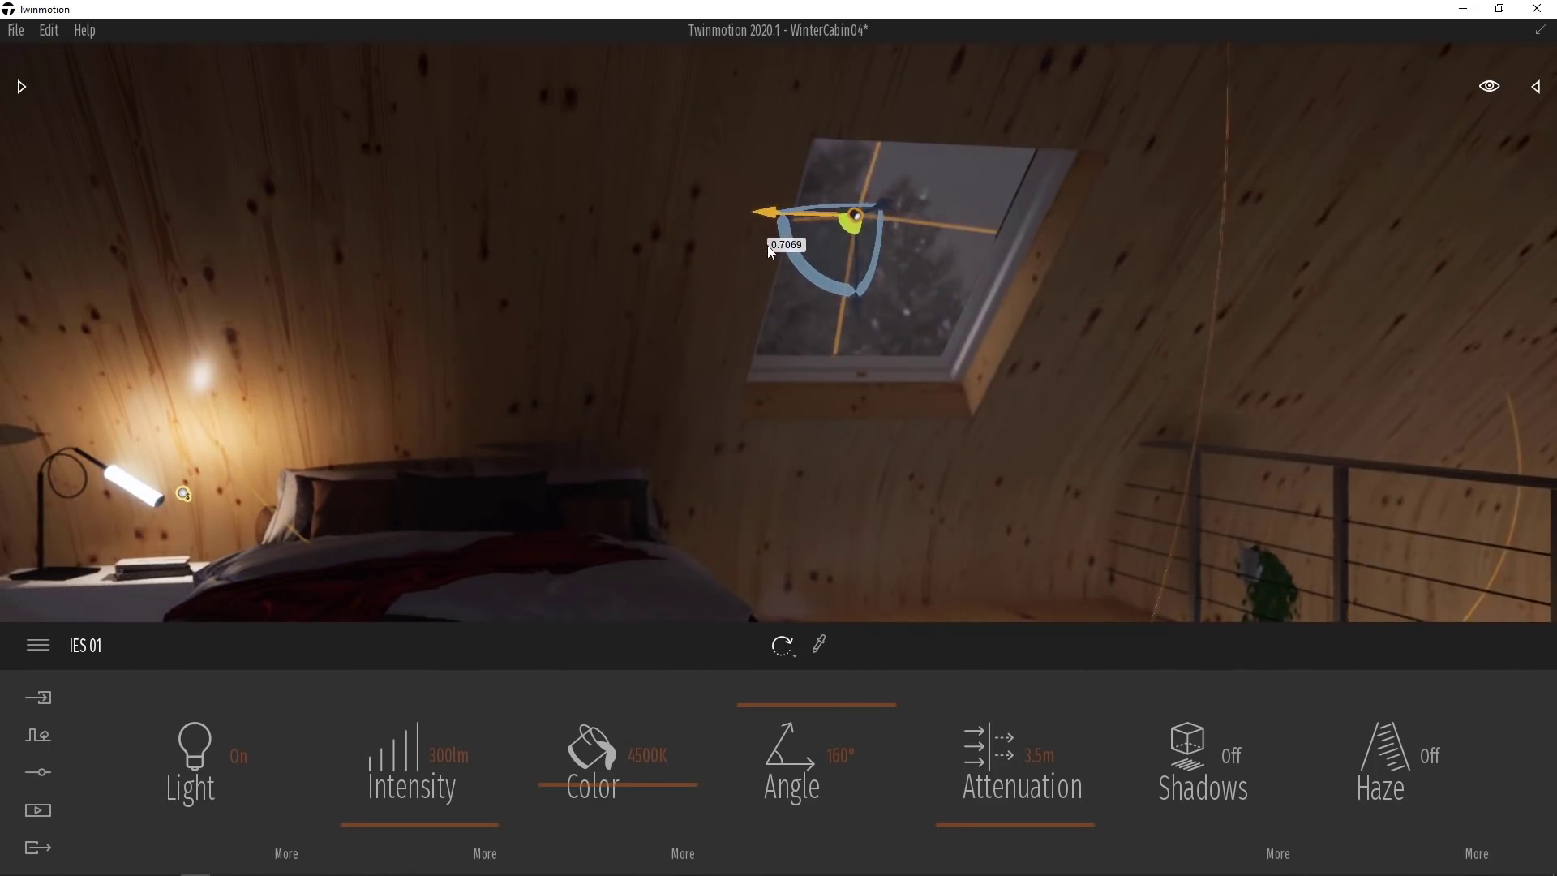
right_click_drag(761, 250, 738, 255)
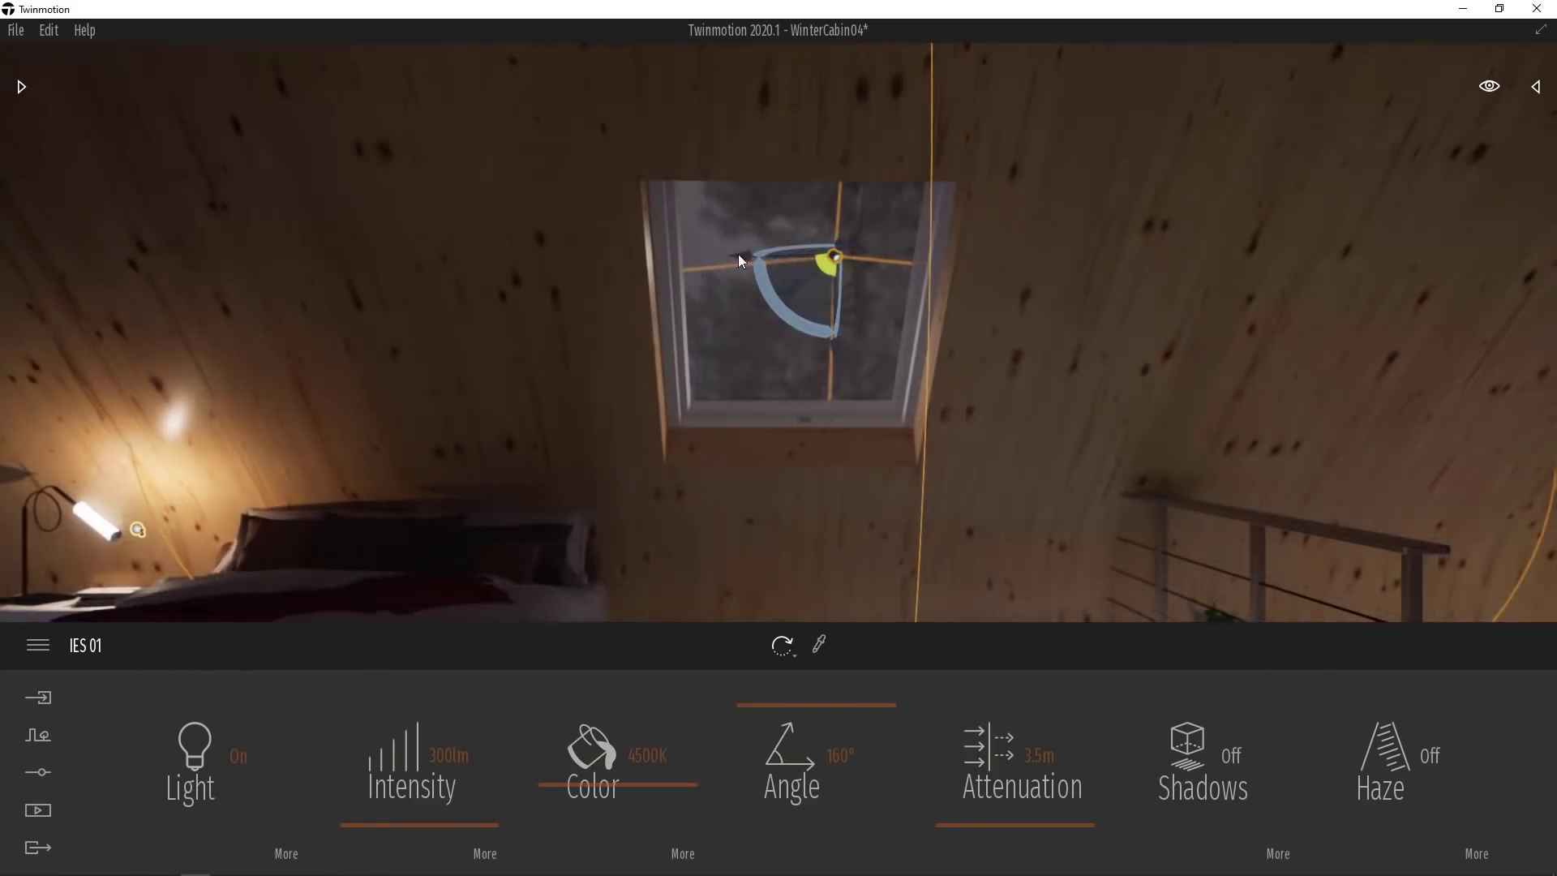
left_click_drag(737, 257, 694, 259)
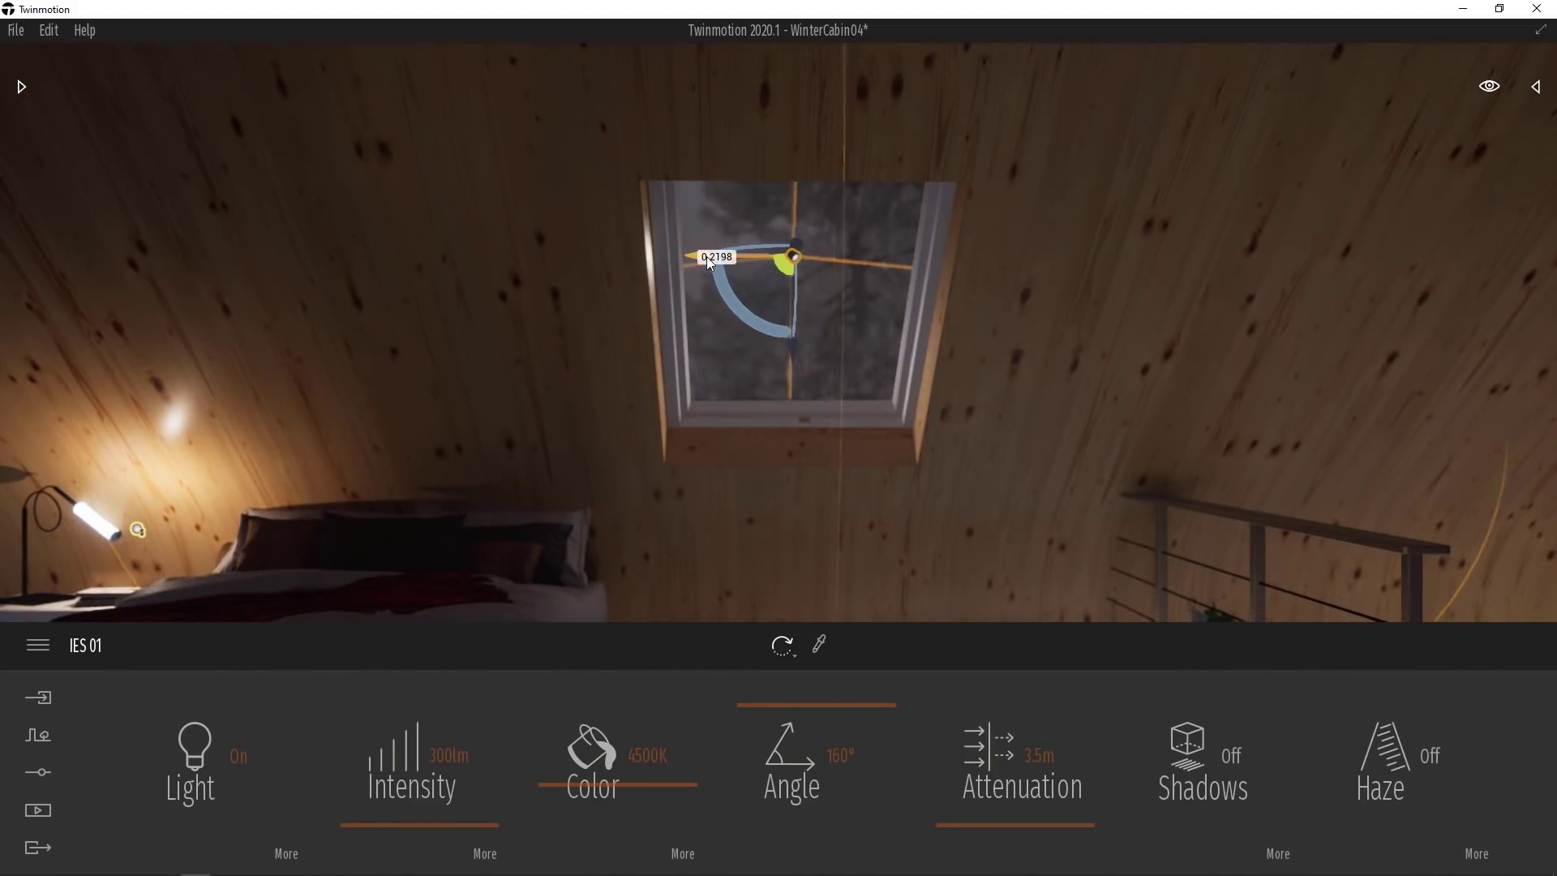
mouse_move(667, 445)
right_mouse_down()
mouse_move(827, 403)
mouse_move(446, 754)
right_mouse_up()
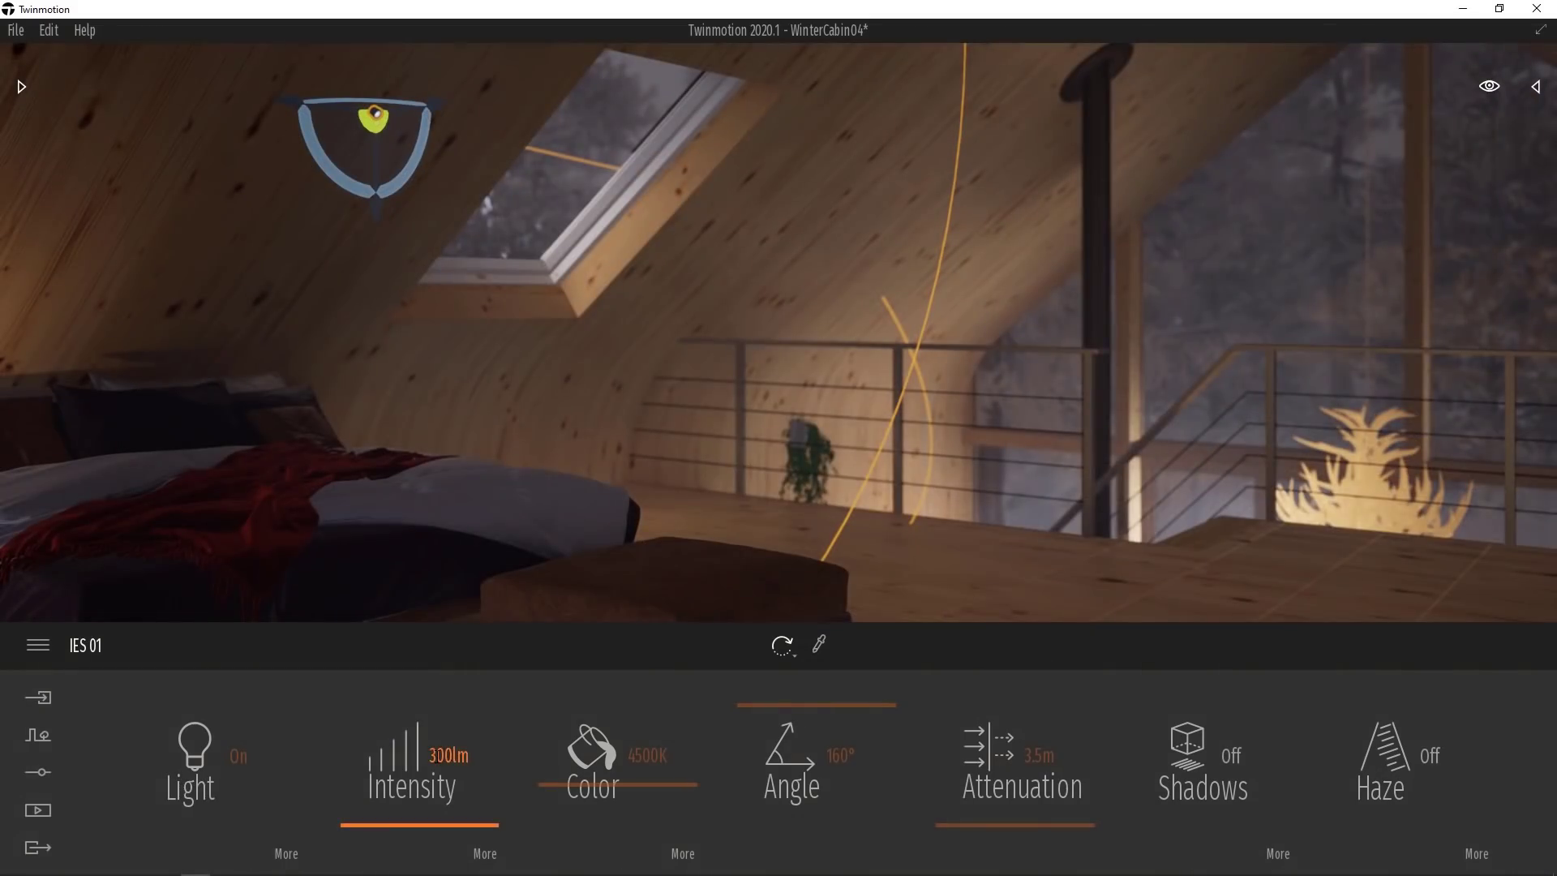
- Set the spotlight to 1000 lm intensity, 12000 K colour and a 70° cone angle
left_click(447, 755)
type("1000")
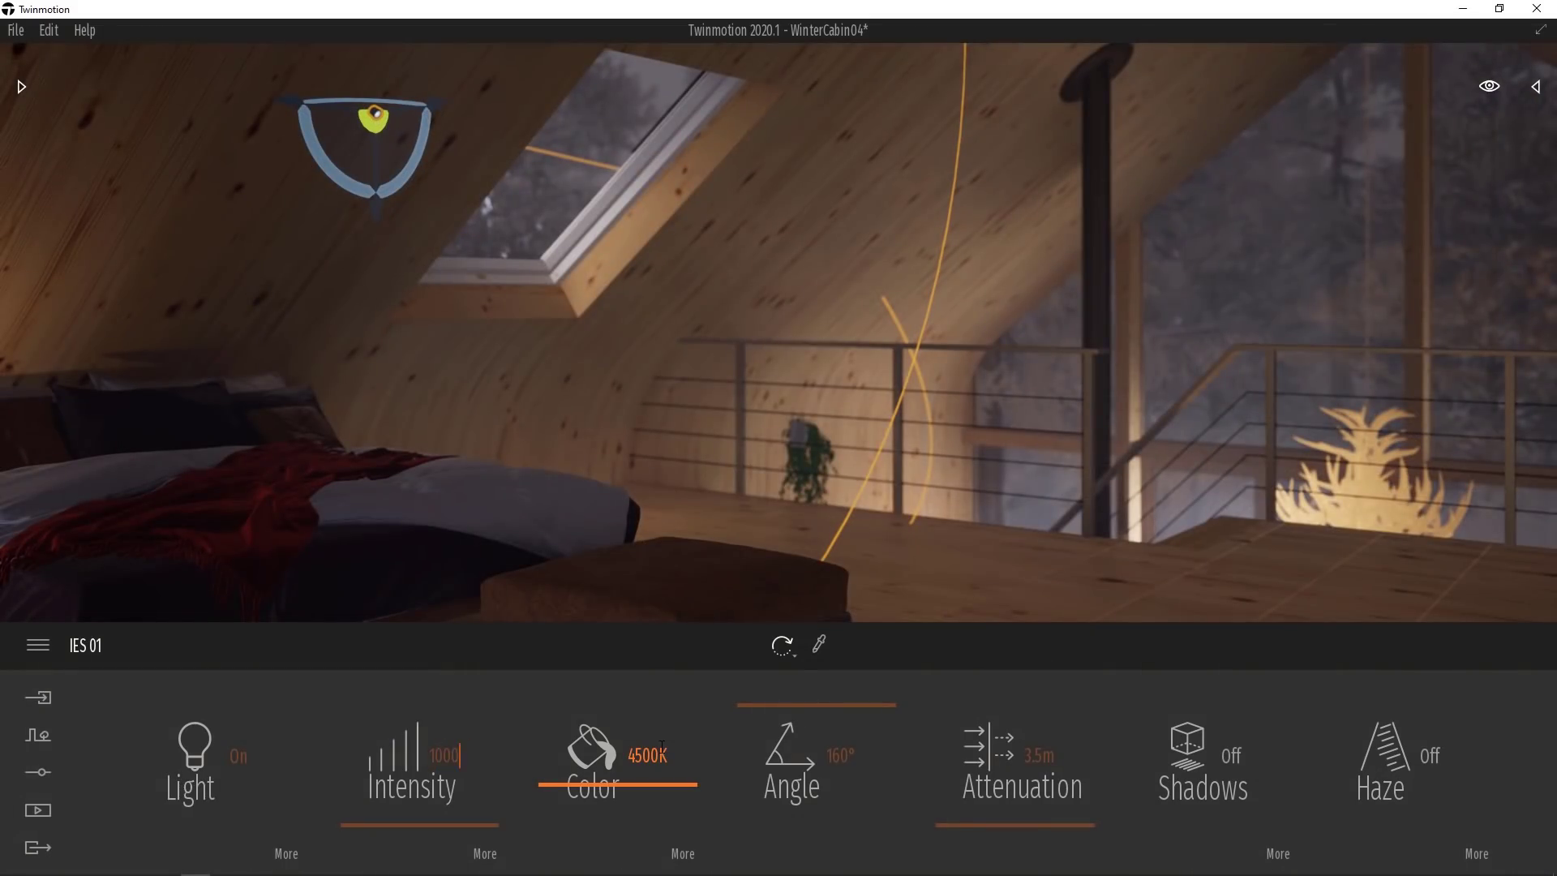
key("Return")
left_click(661, 746)
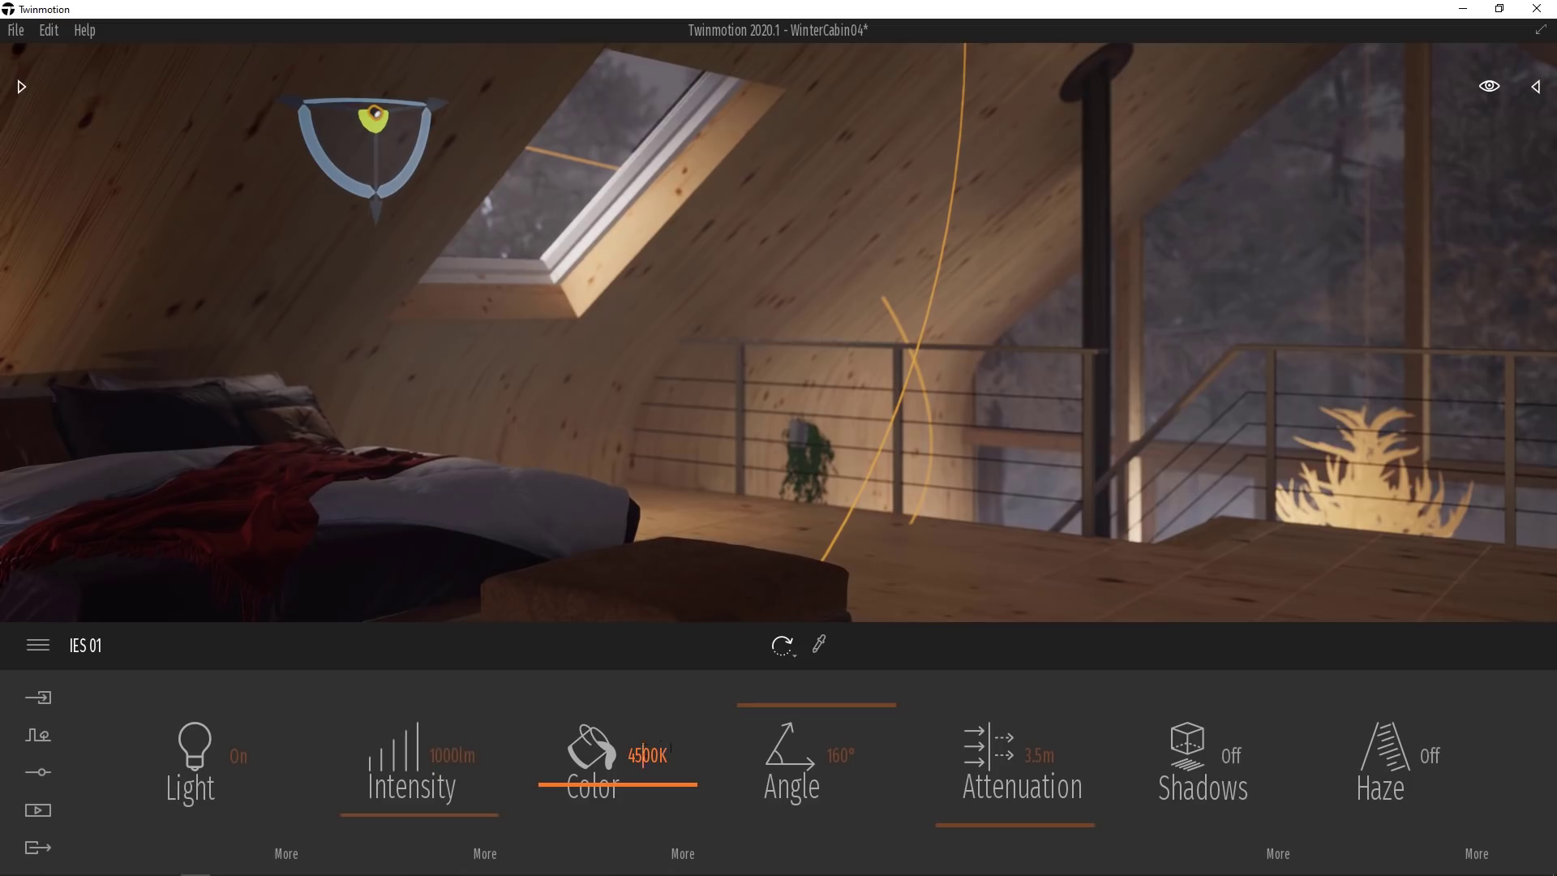
type("12000")
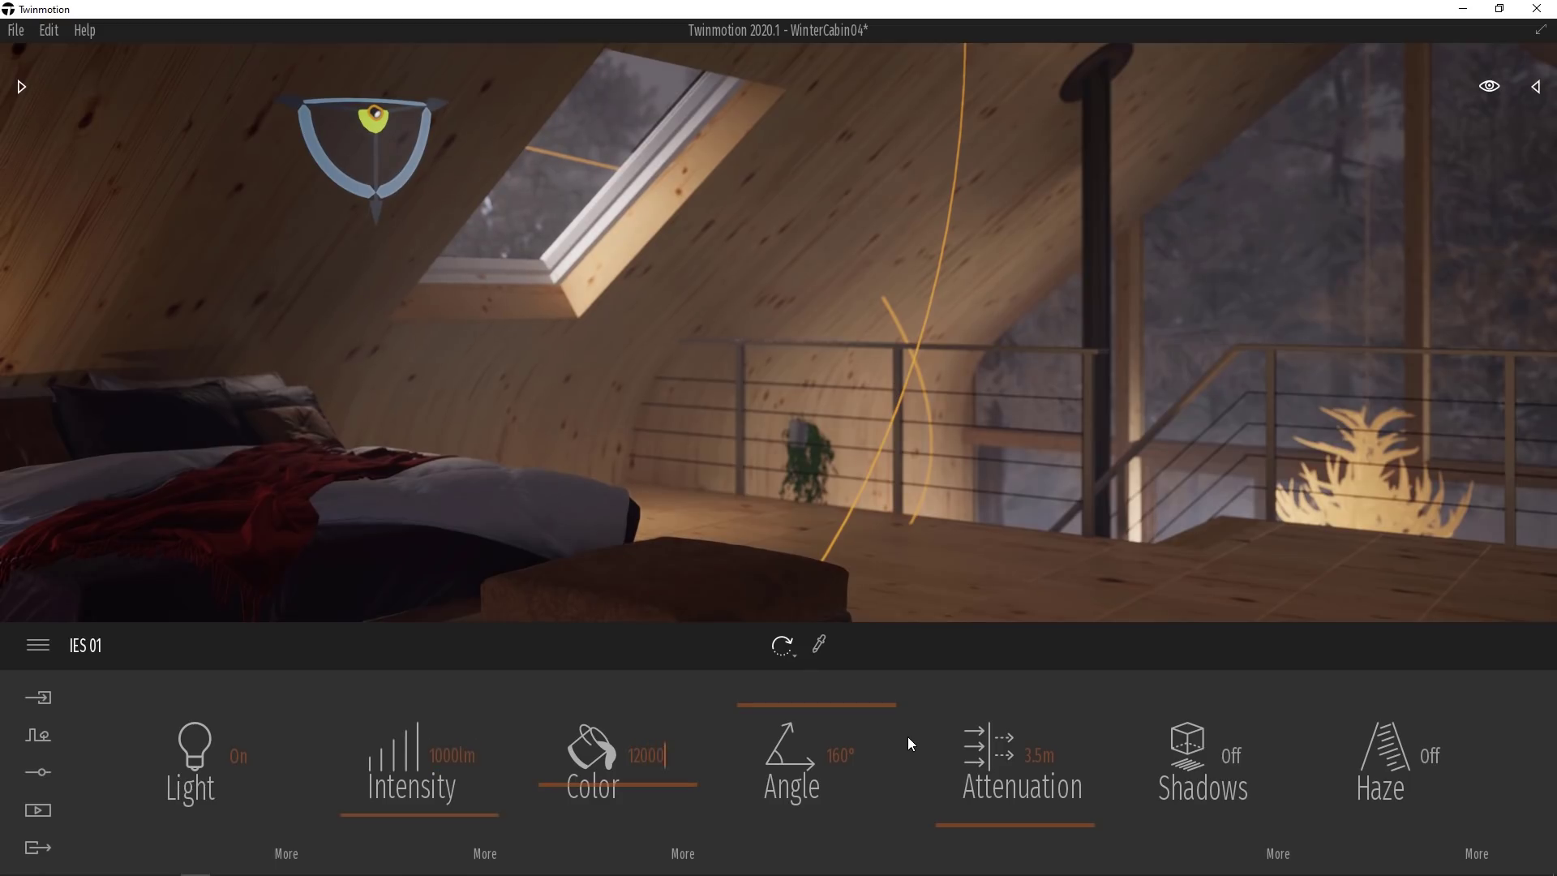
key("Return")
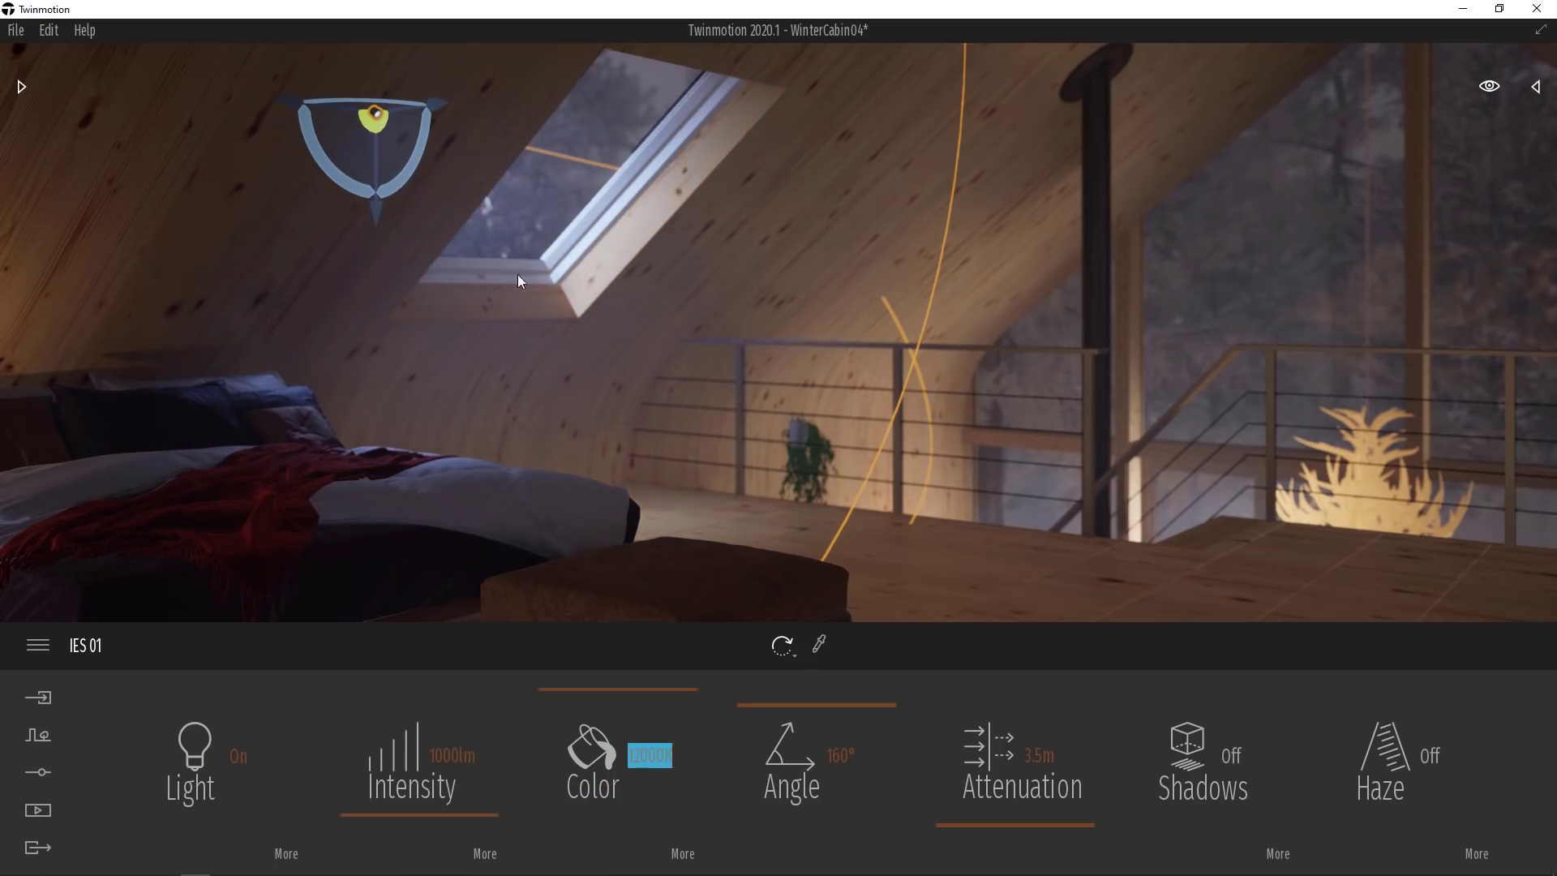
left_click(839, 756)
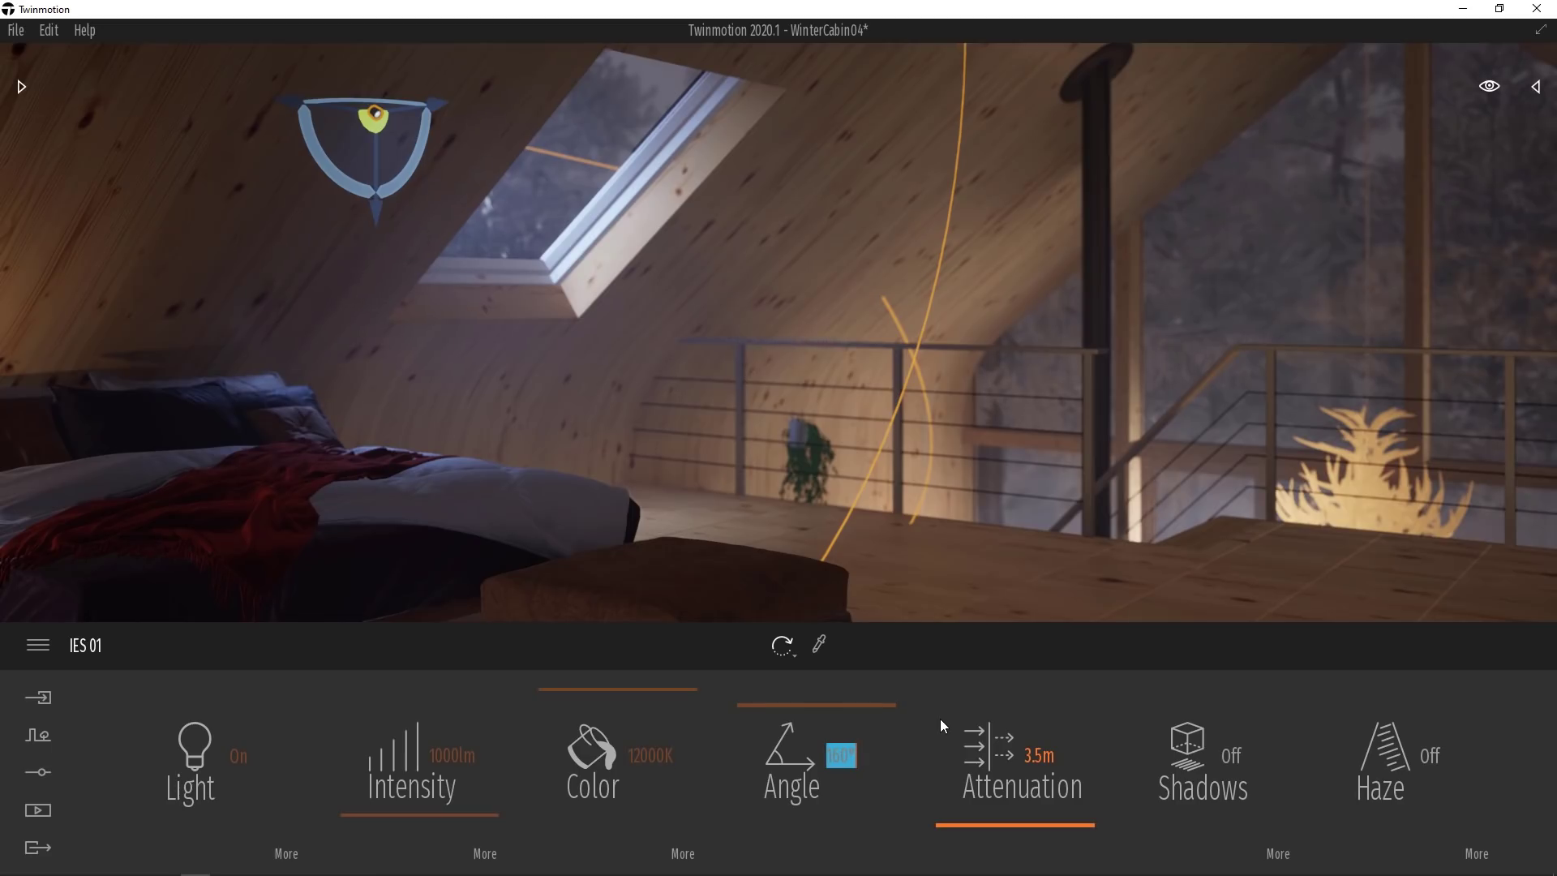
type("70")
key("Return")
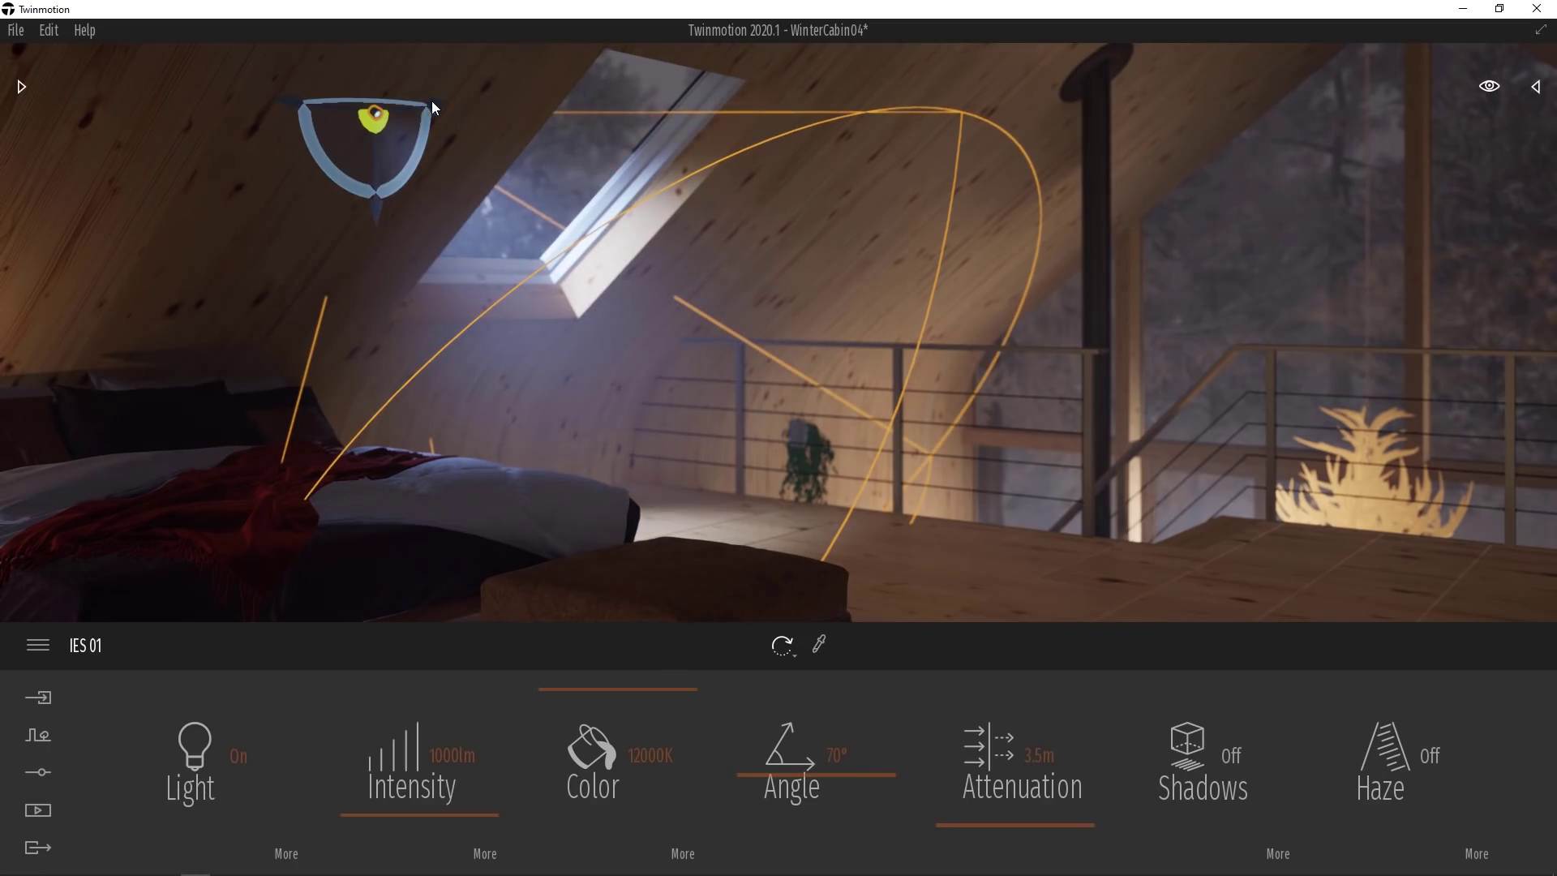
- Reposition the spotlight in the skylight, tilt its beam downward, and set 5.0 m attenuation
left_click_drag(437, 101, 567, 80)
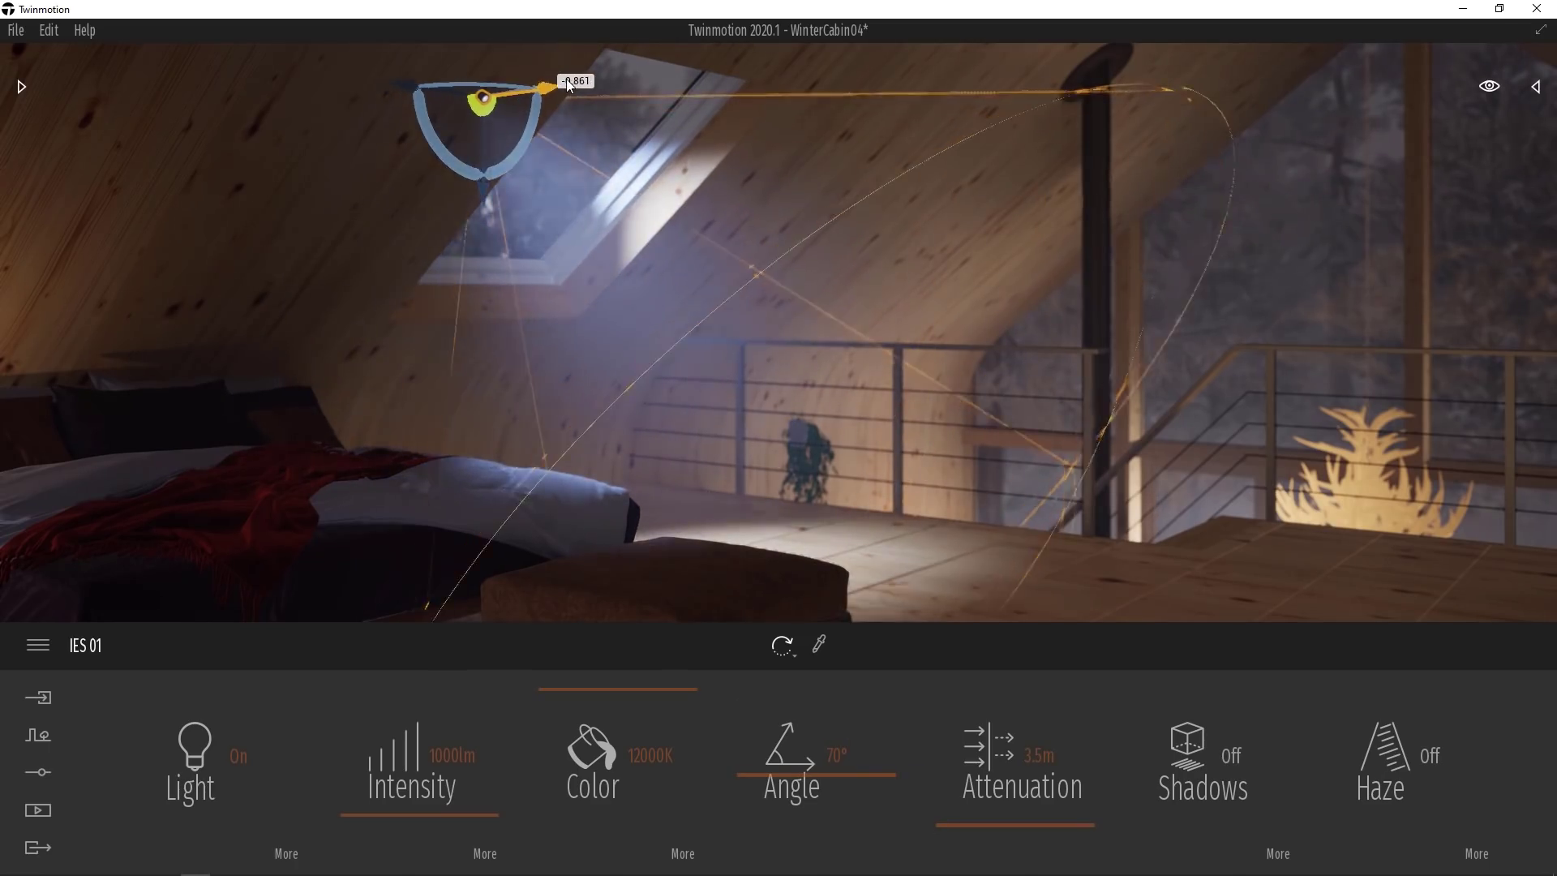
left_click_drag(512, 120, 440, 60)
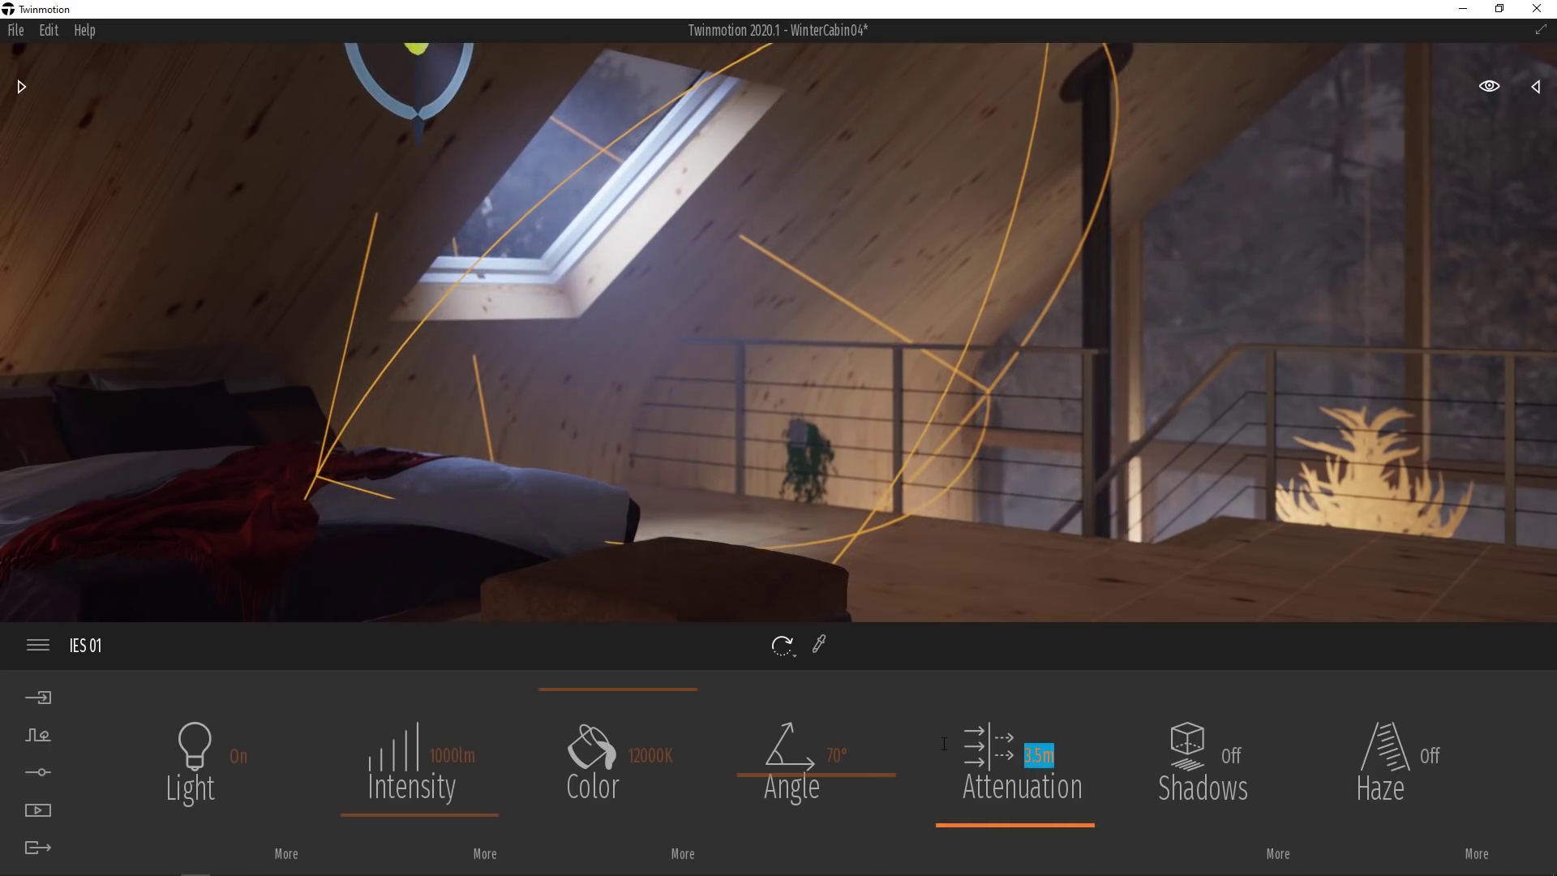
type("5")
key("Return")
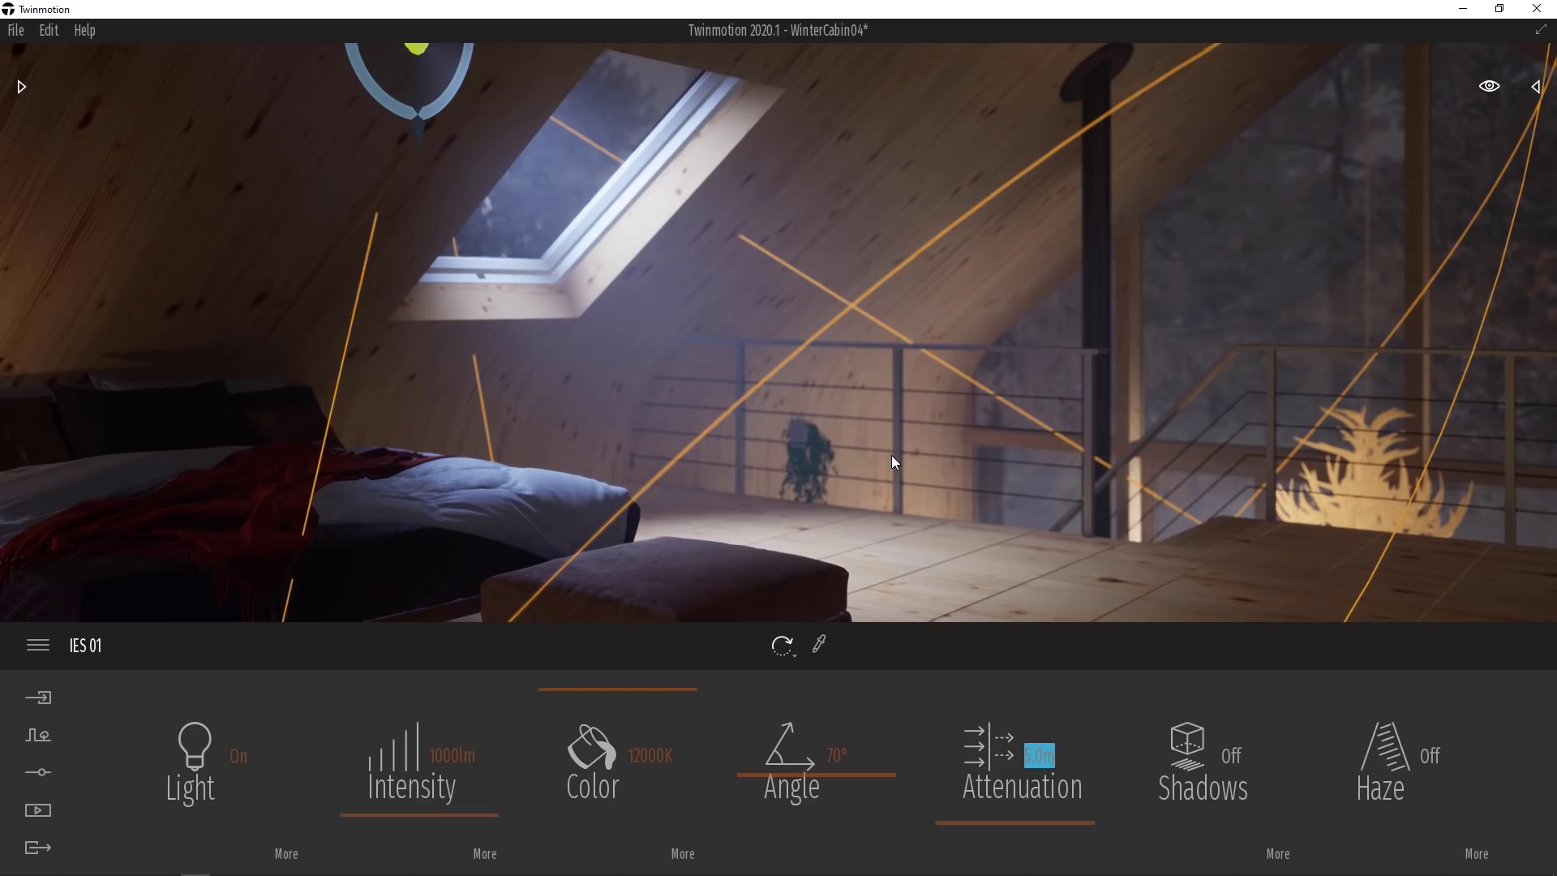
- Switch on the IES 01 spotlight's Haze, Shadows and Volumetric shadows
left_click(1434, 752)
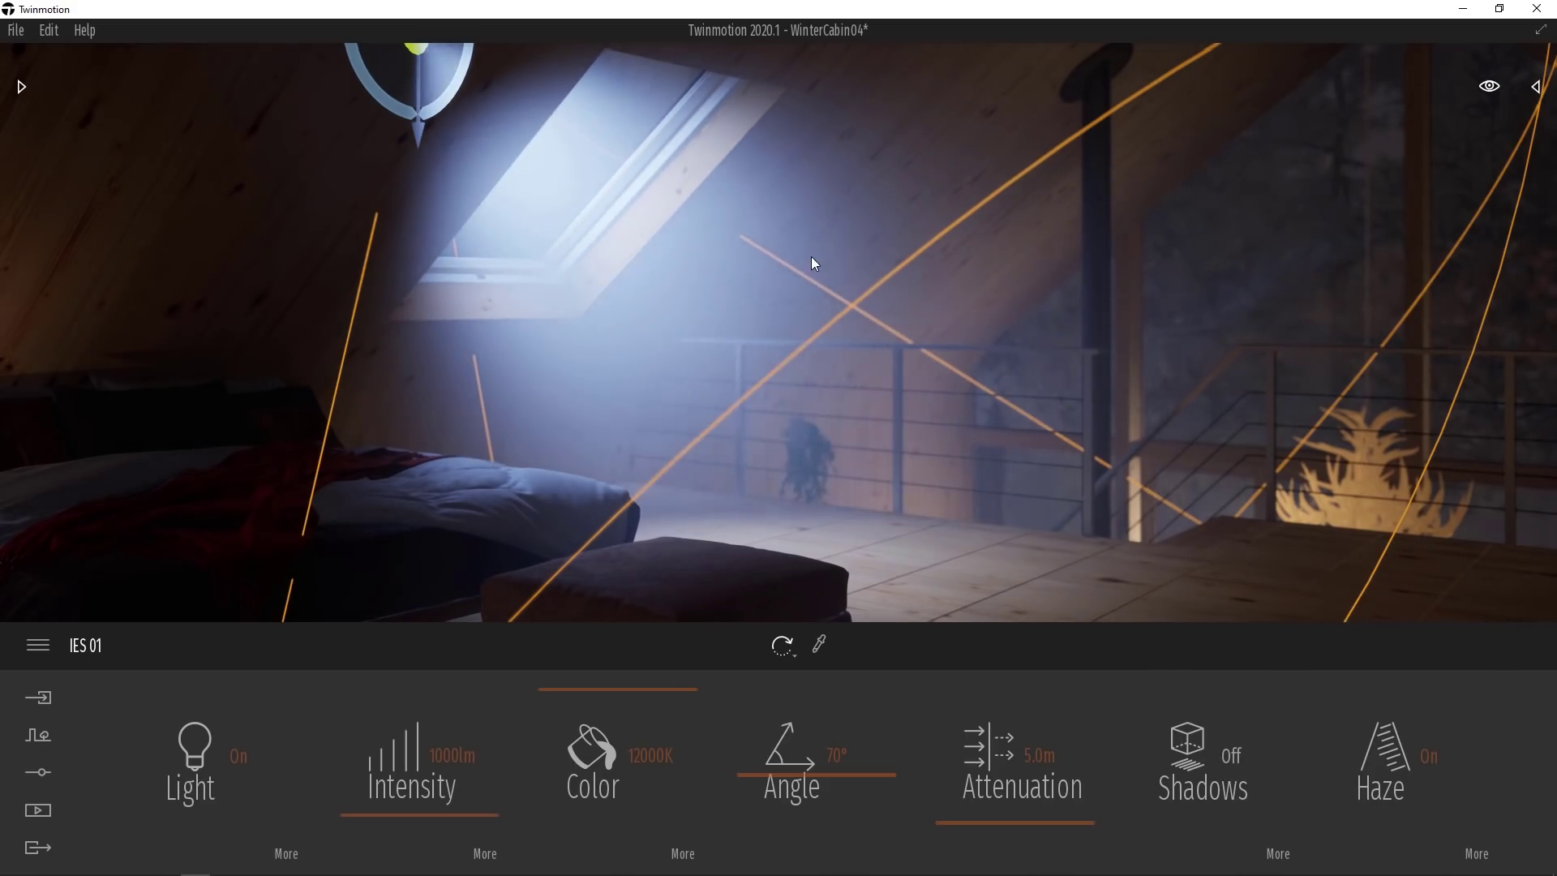
left_click_drag(811, 256, 744, 324)
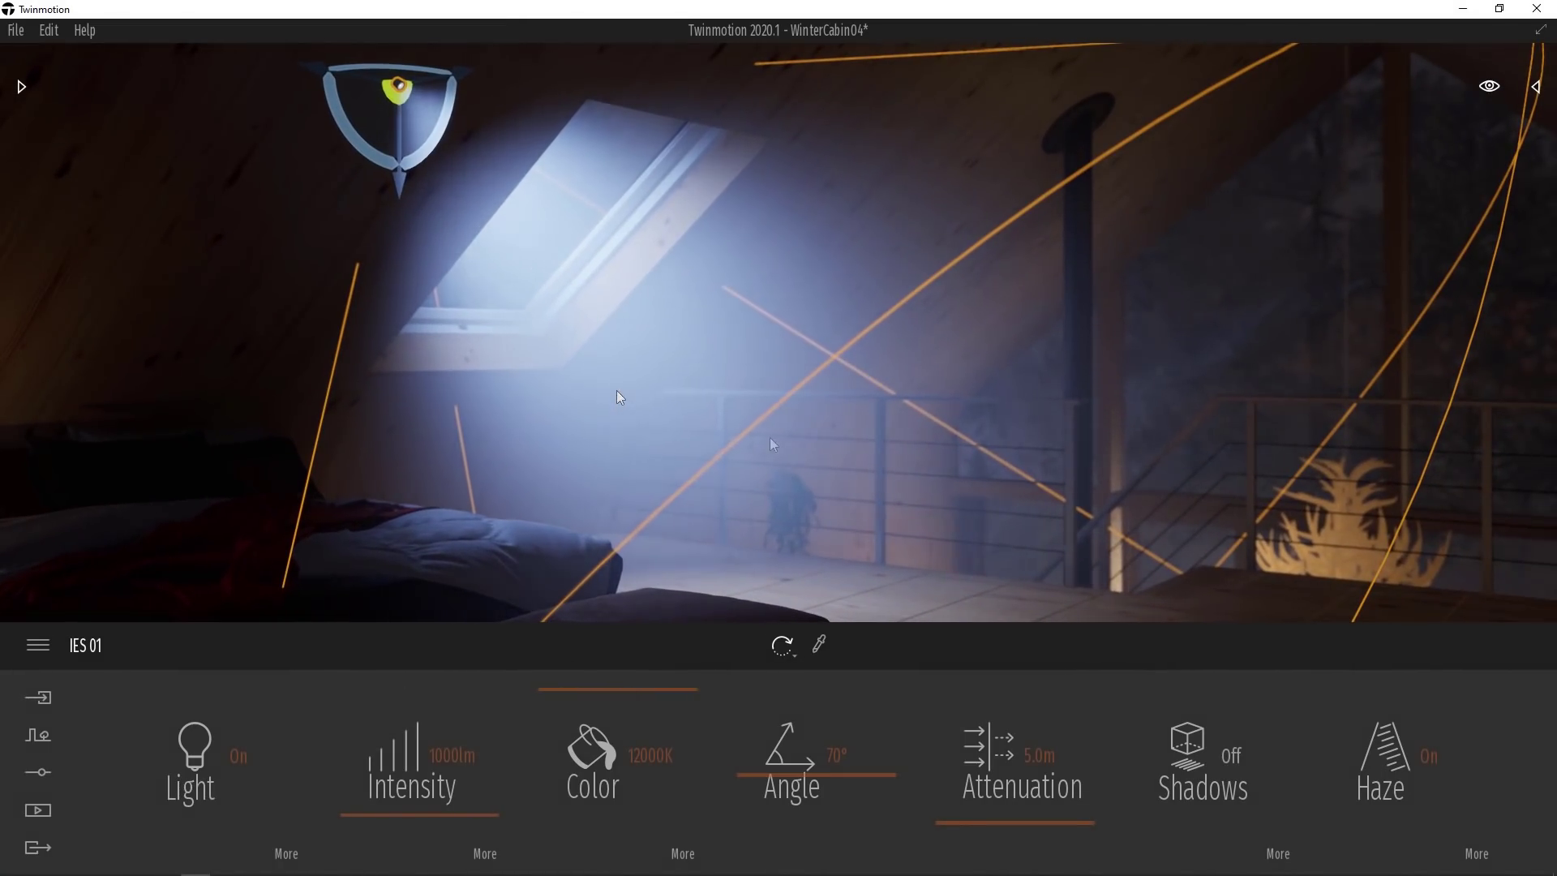
left_click(1232, 757)
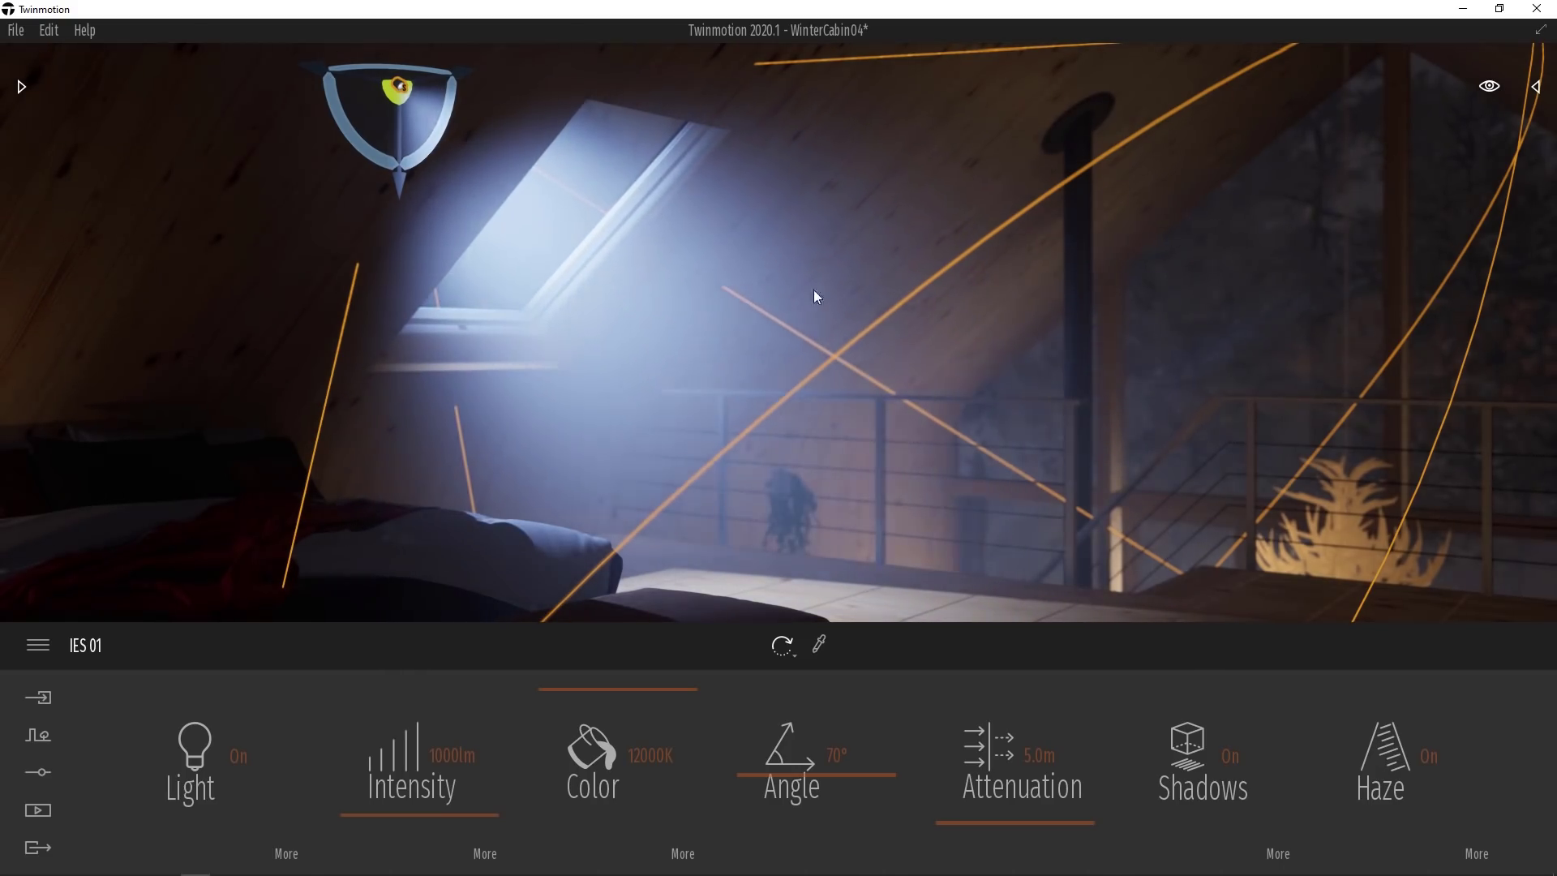
left_click(1277, 854)
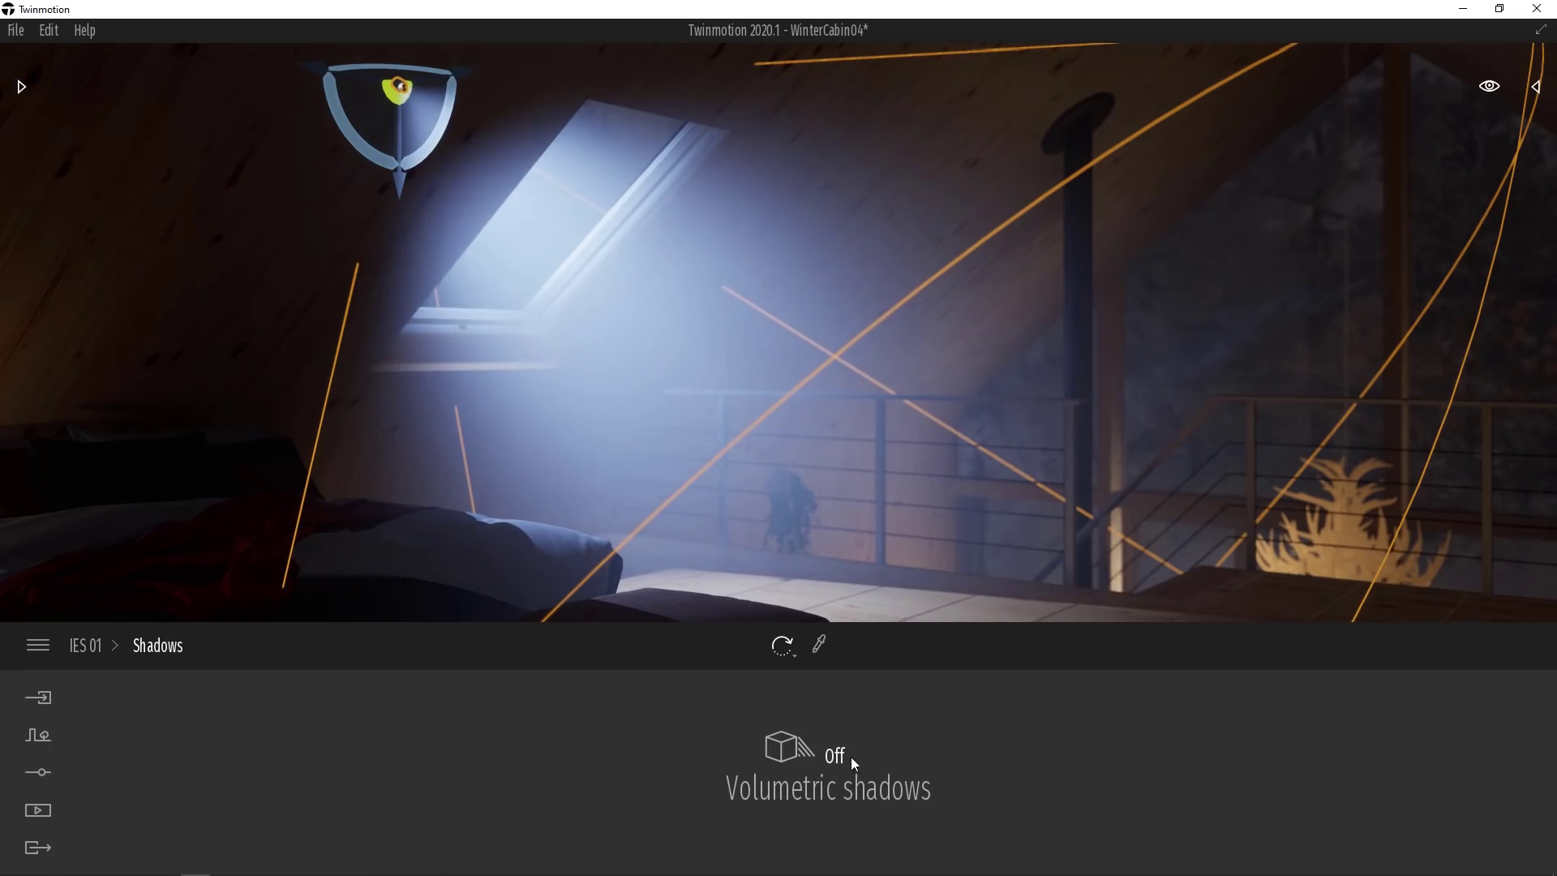
left_click(826, 764)
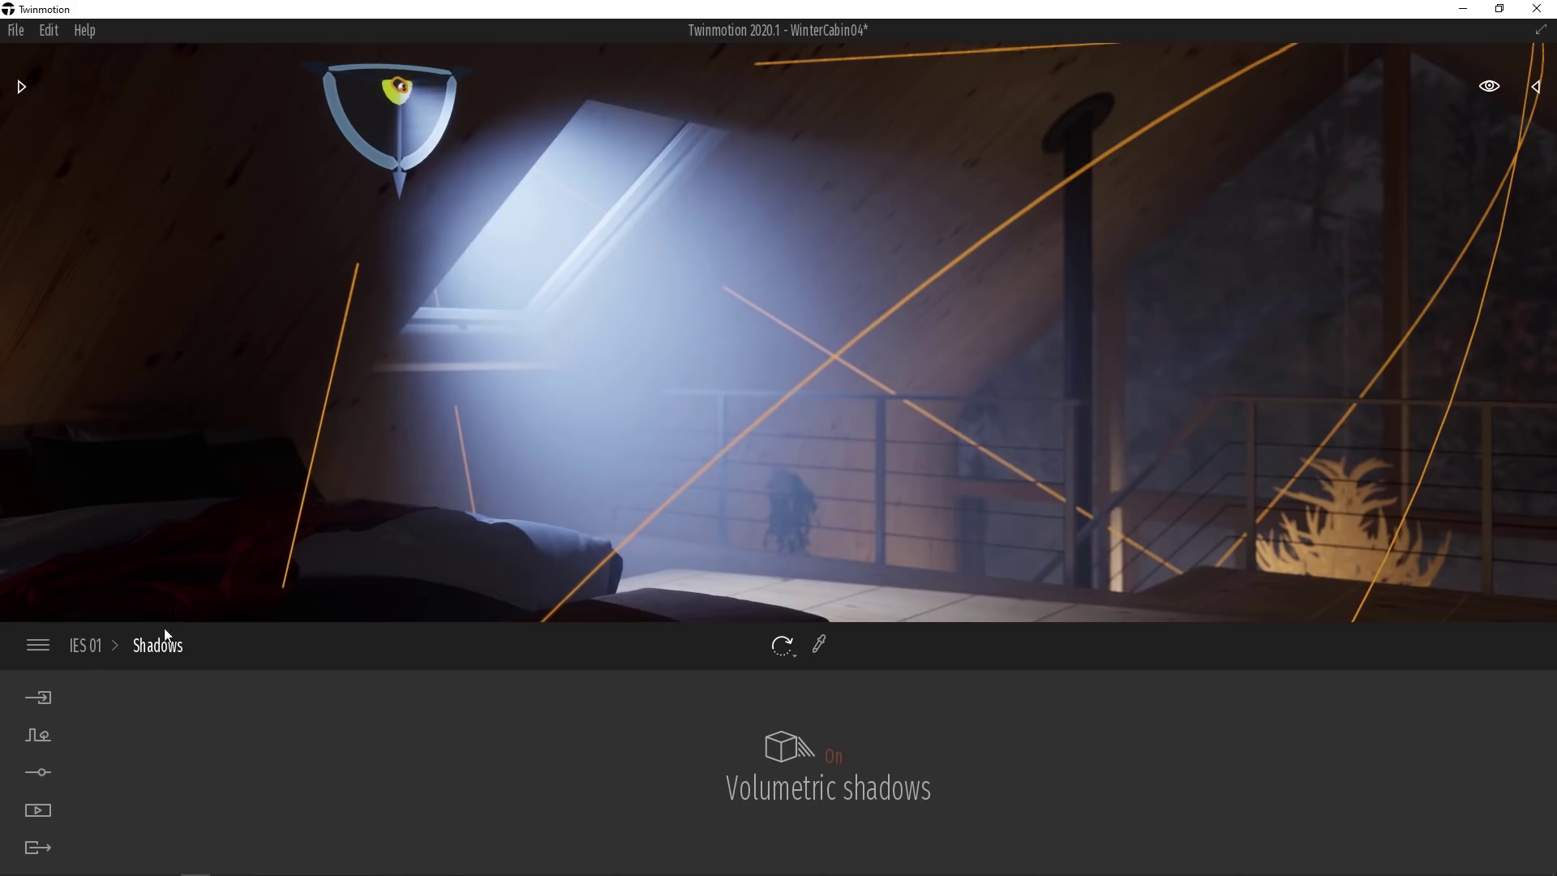
- Set the spotlight's haze intensity to 10% in the extra haze settings
left_click(82, 646)
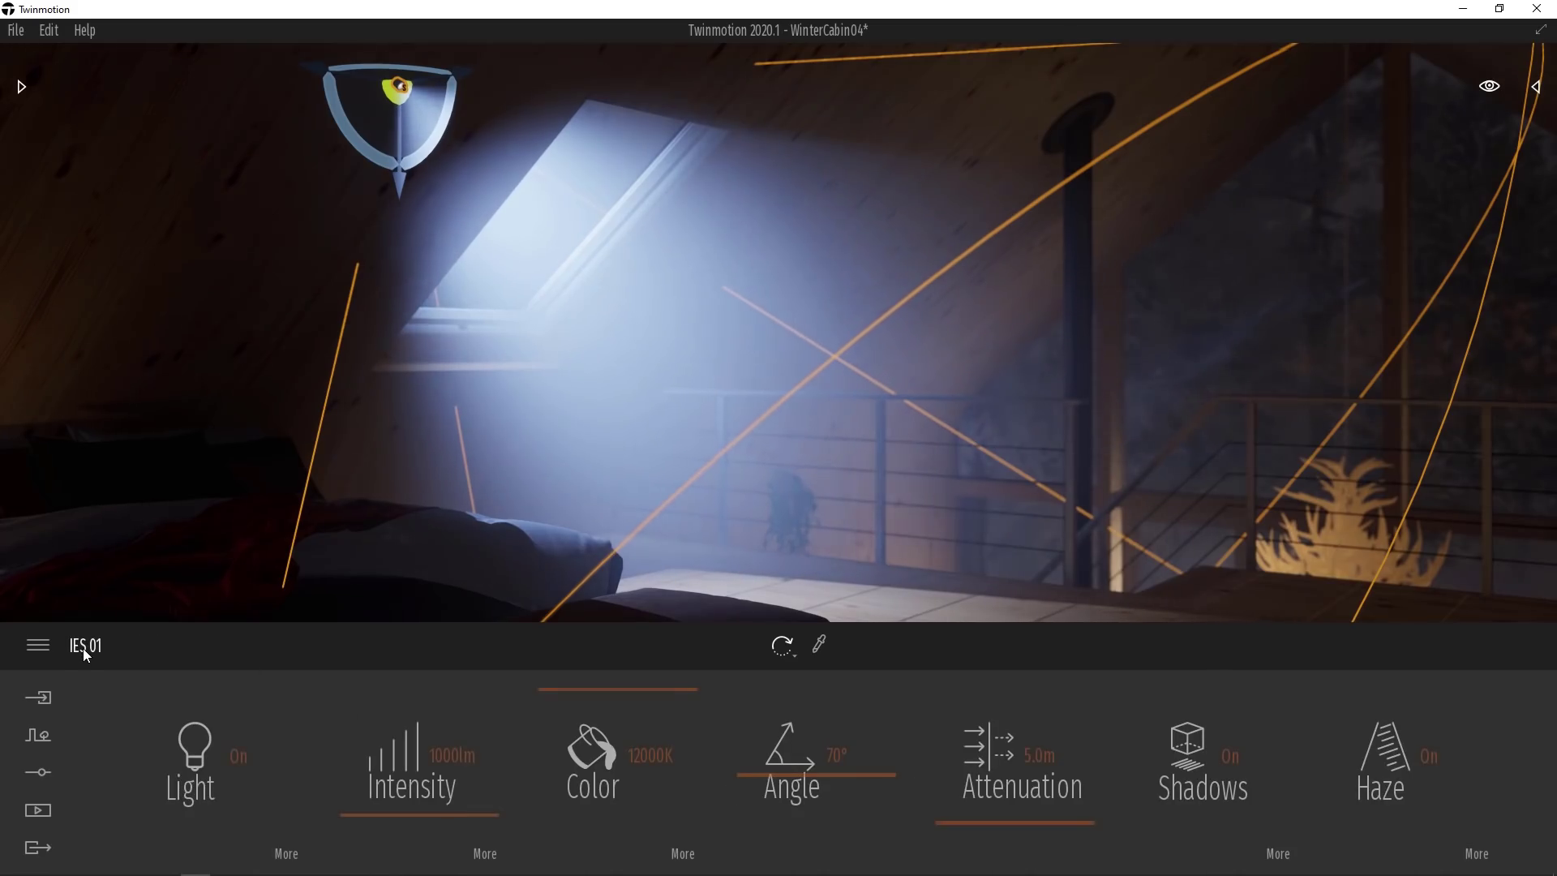
left_click(1477, 854)
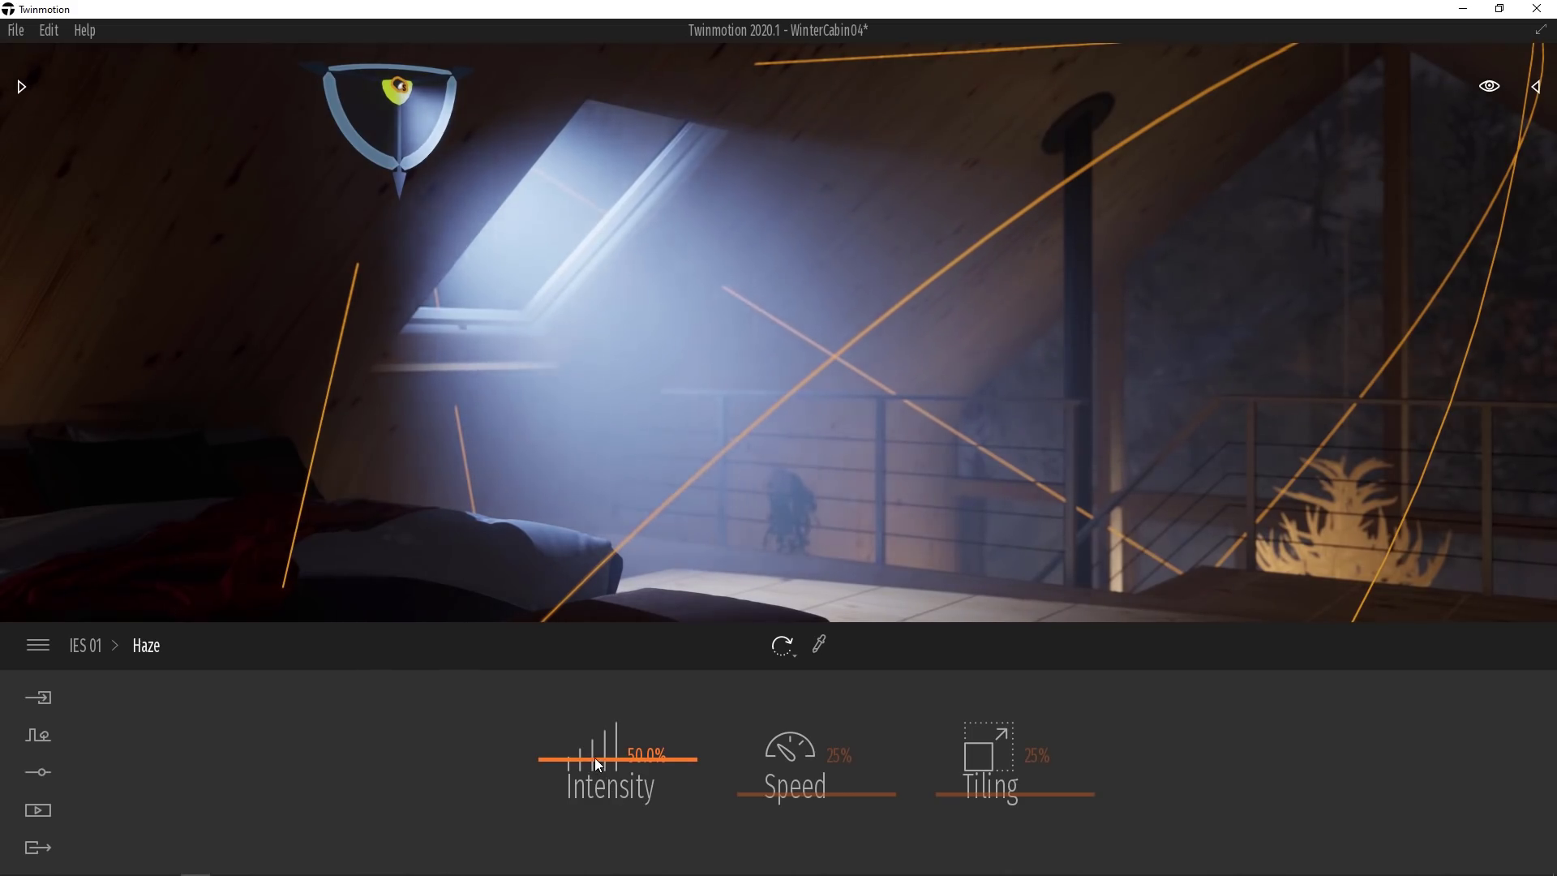
left_click_drag(595, 758, 598, 667)
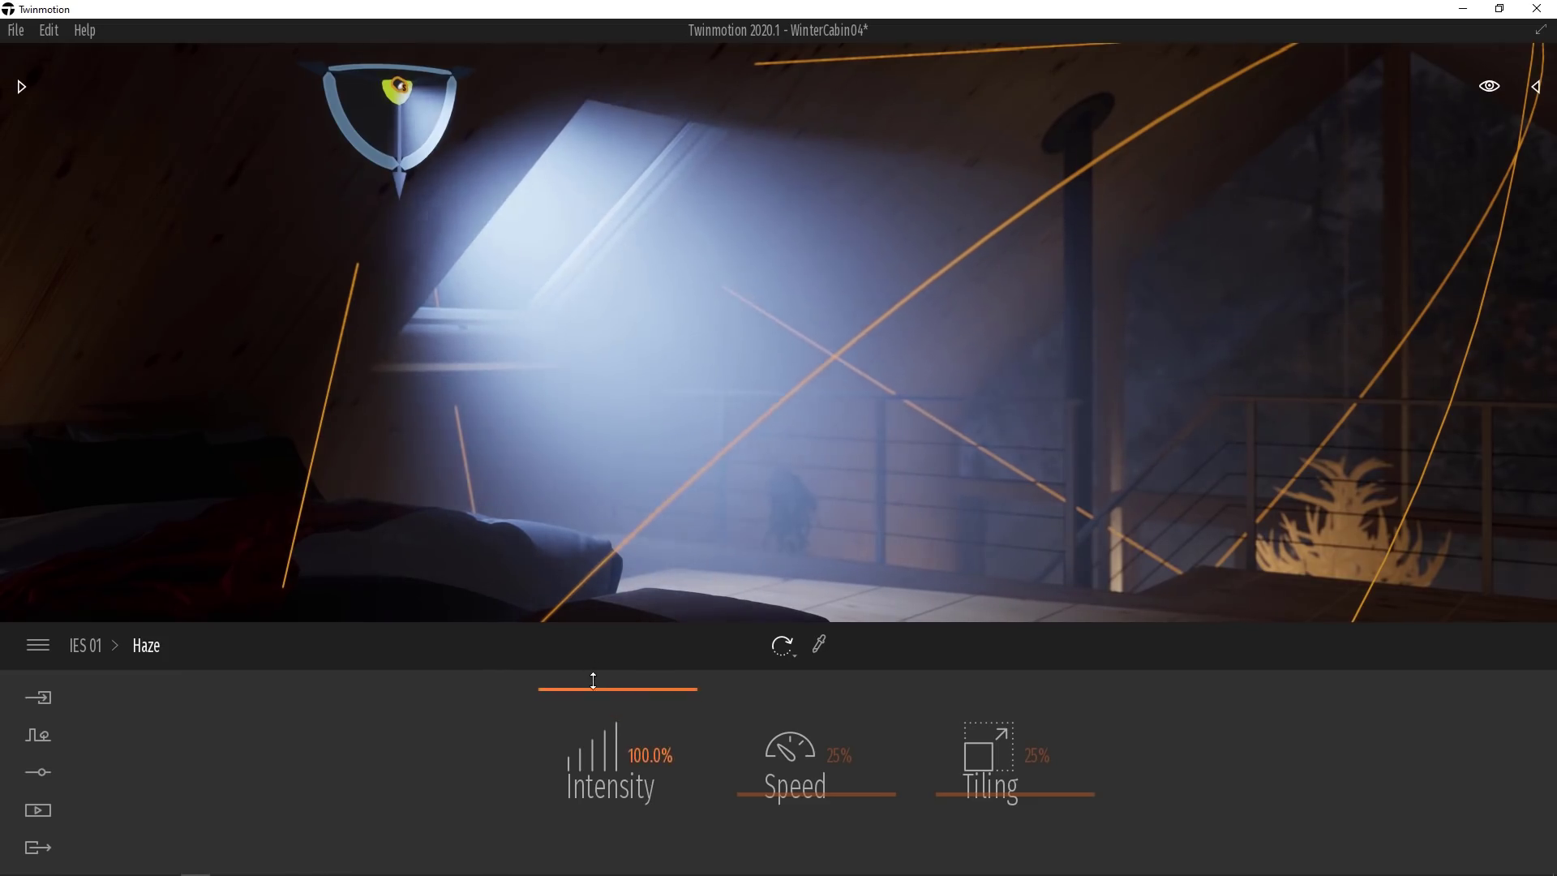
left_click_drag(593, 681, 567, 820)
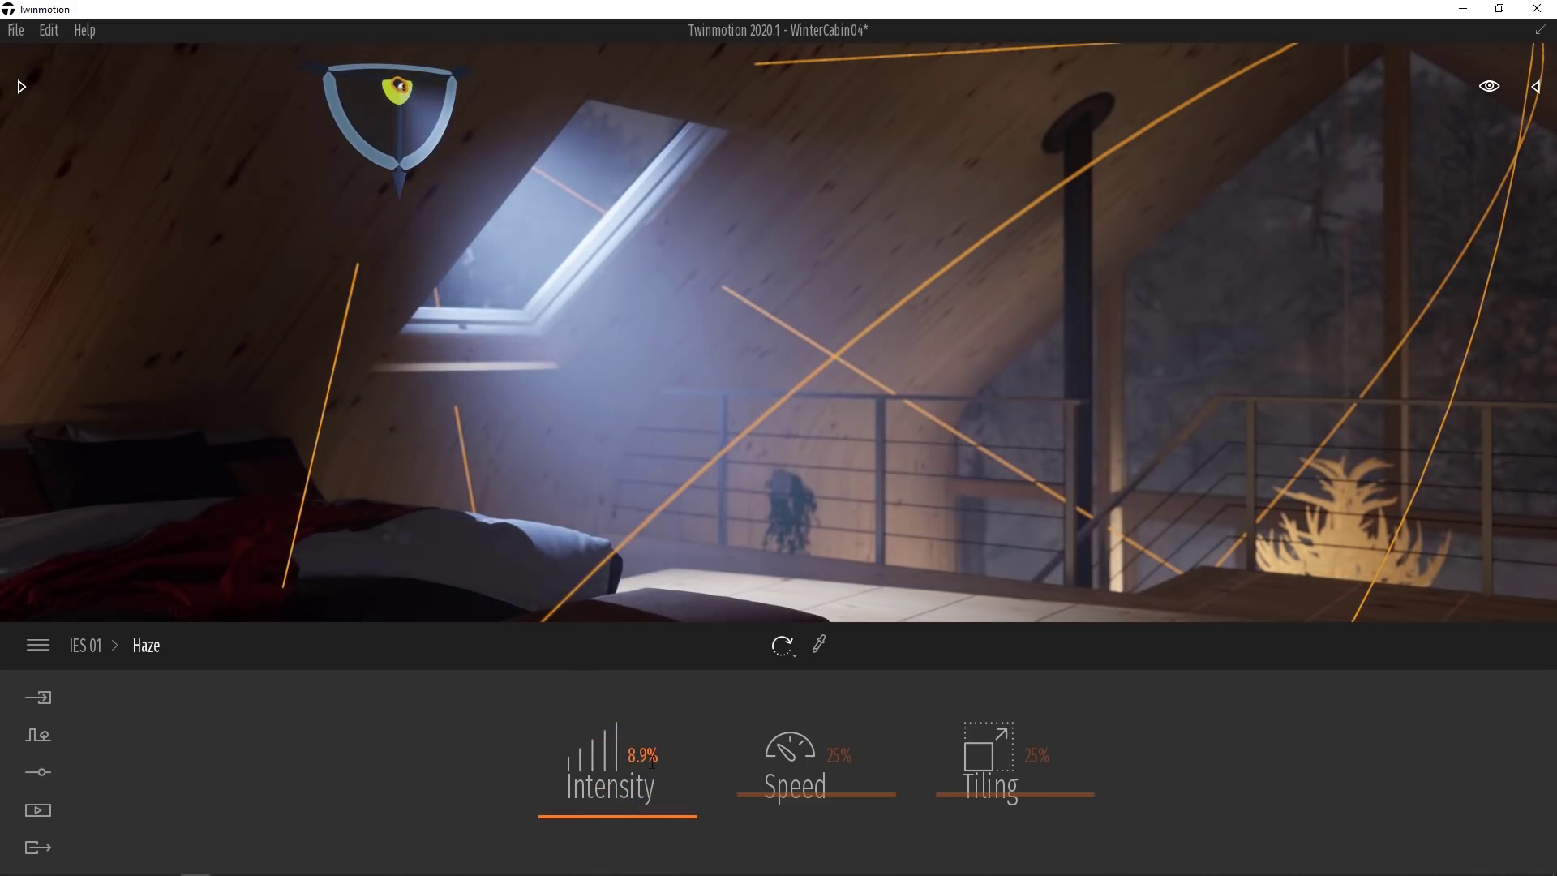
type("10")
key("Return")
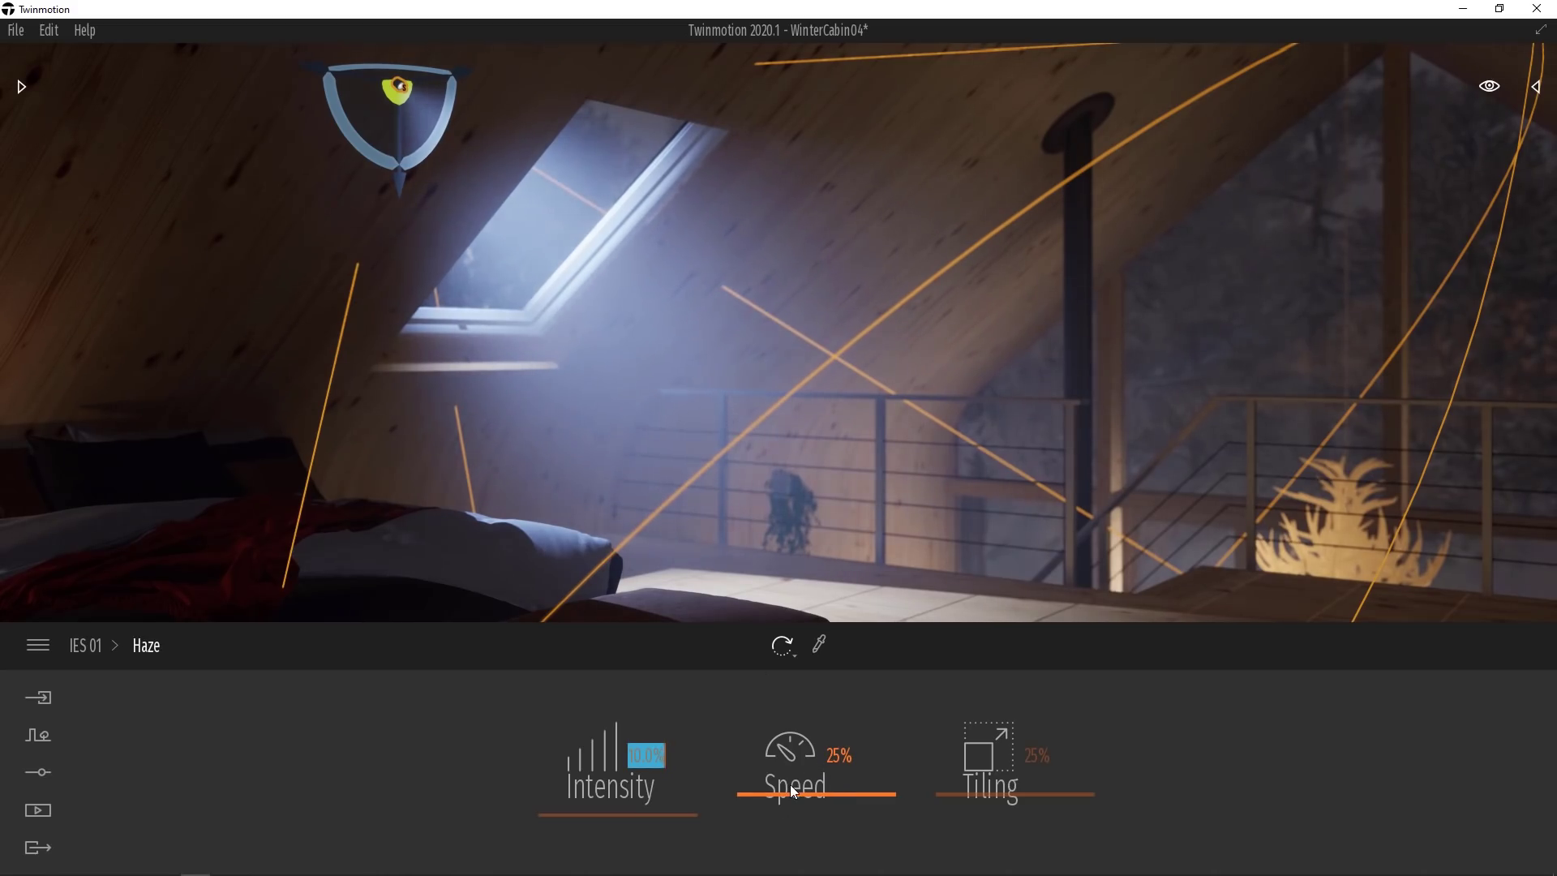
- Adjust the haze speed to 4% and the tiling to 6%
left_click_drag(787, 793, 778, 712)
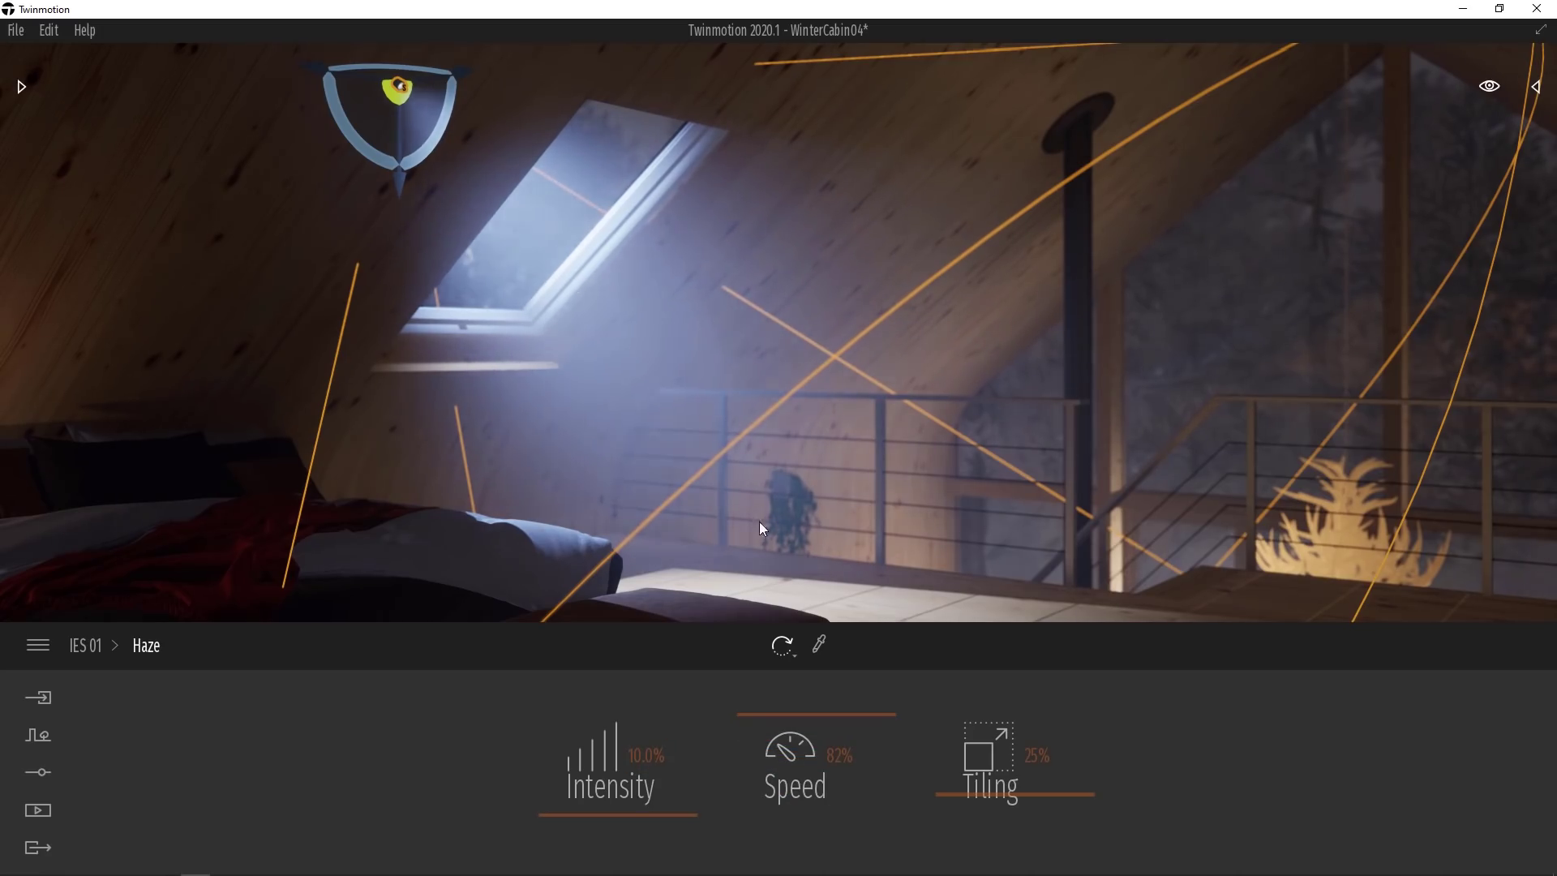
left_click_drag(772, 712, 783, 824)
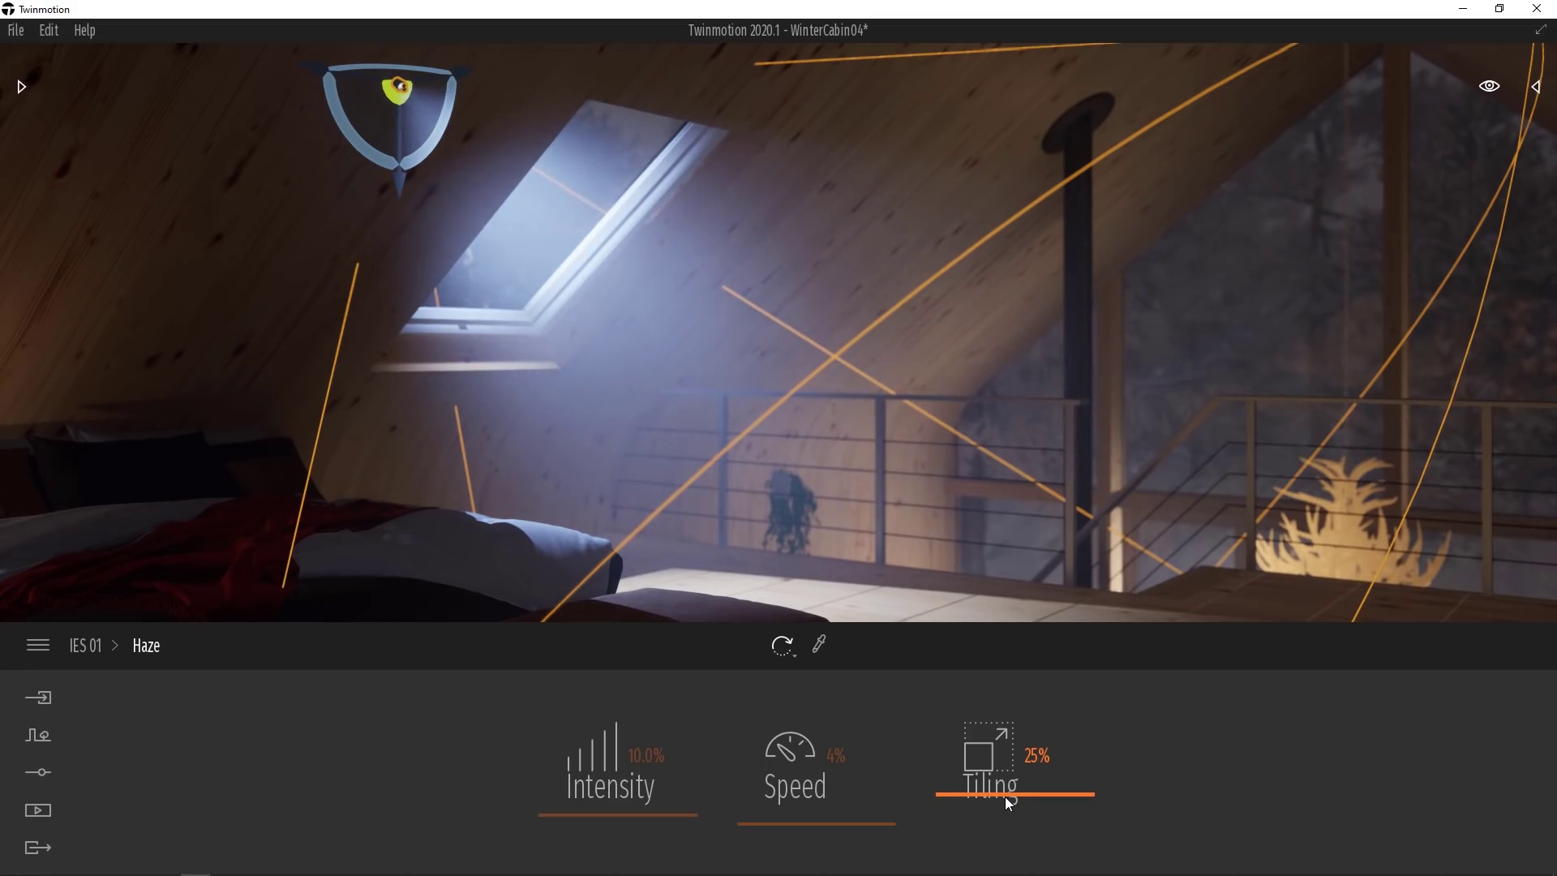
left_click_drag(1005, 797, 993, 814)
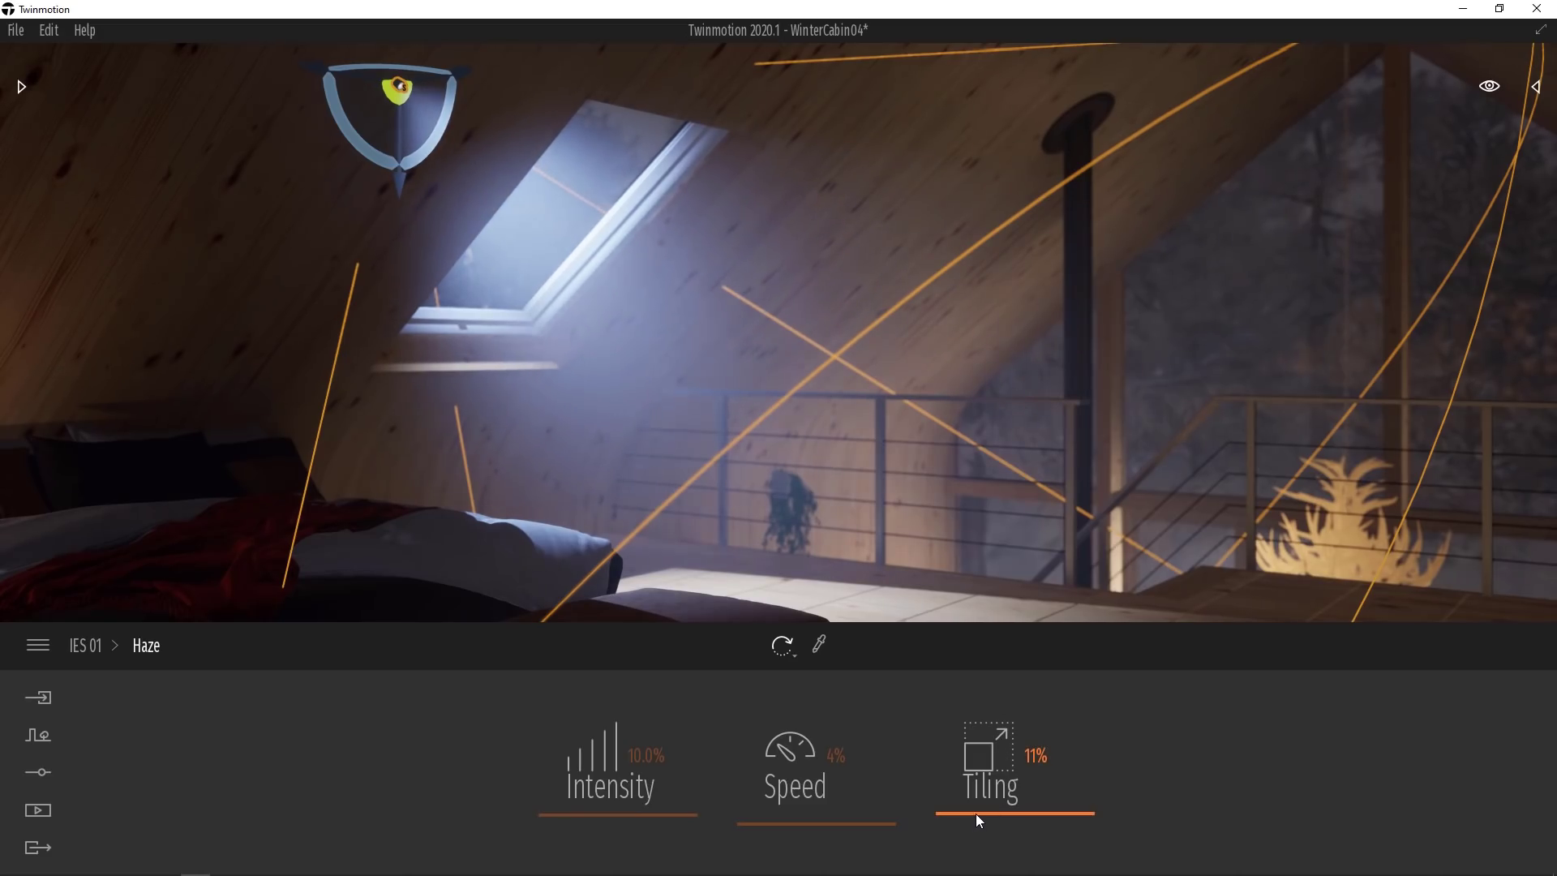
left_click_drag(977, 815, 984, 703)
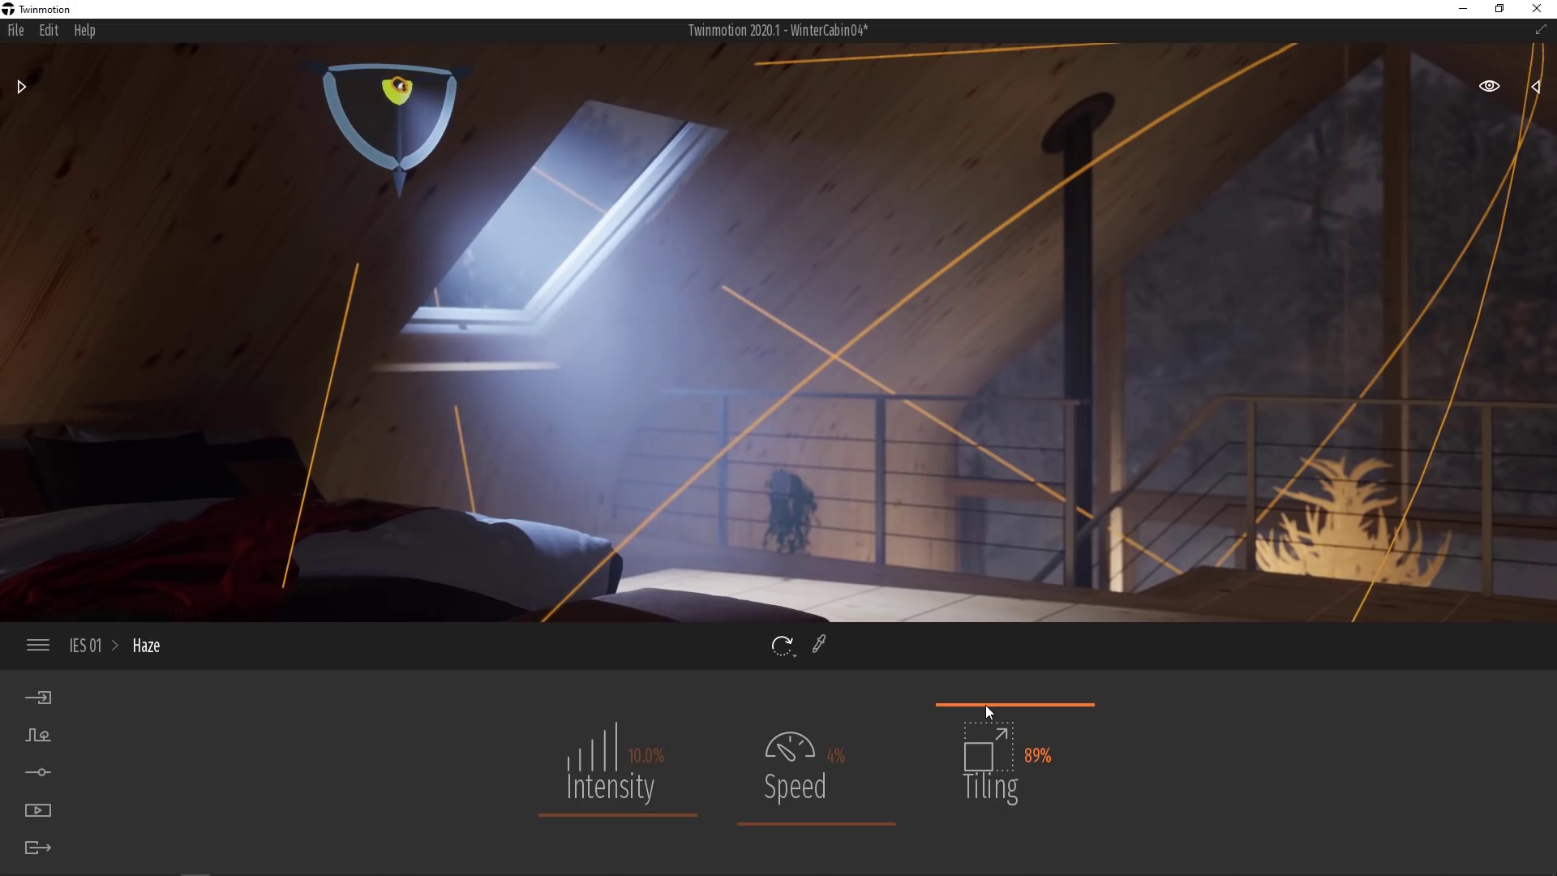
left_click_drag(985, 707, 977, 823)
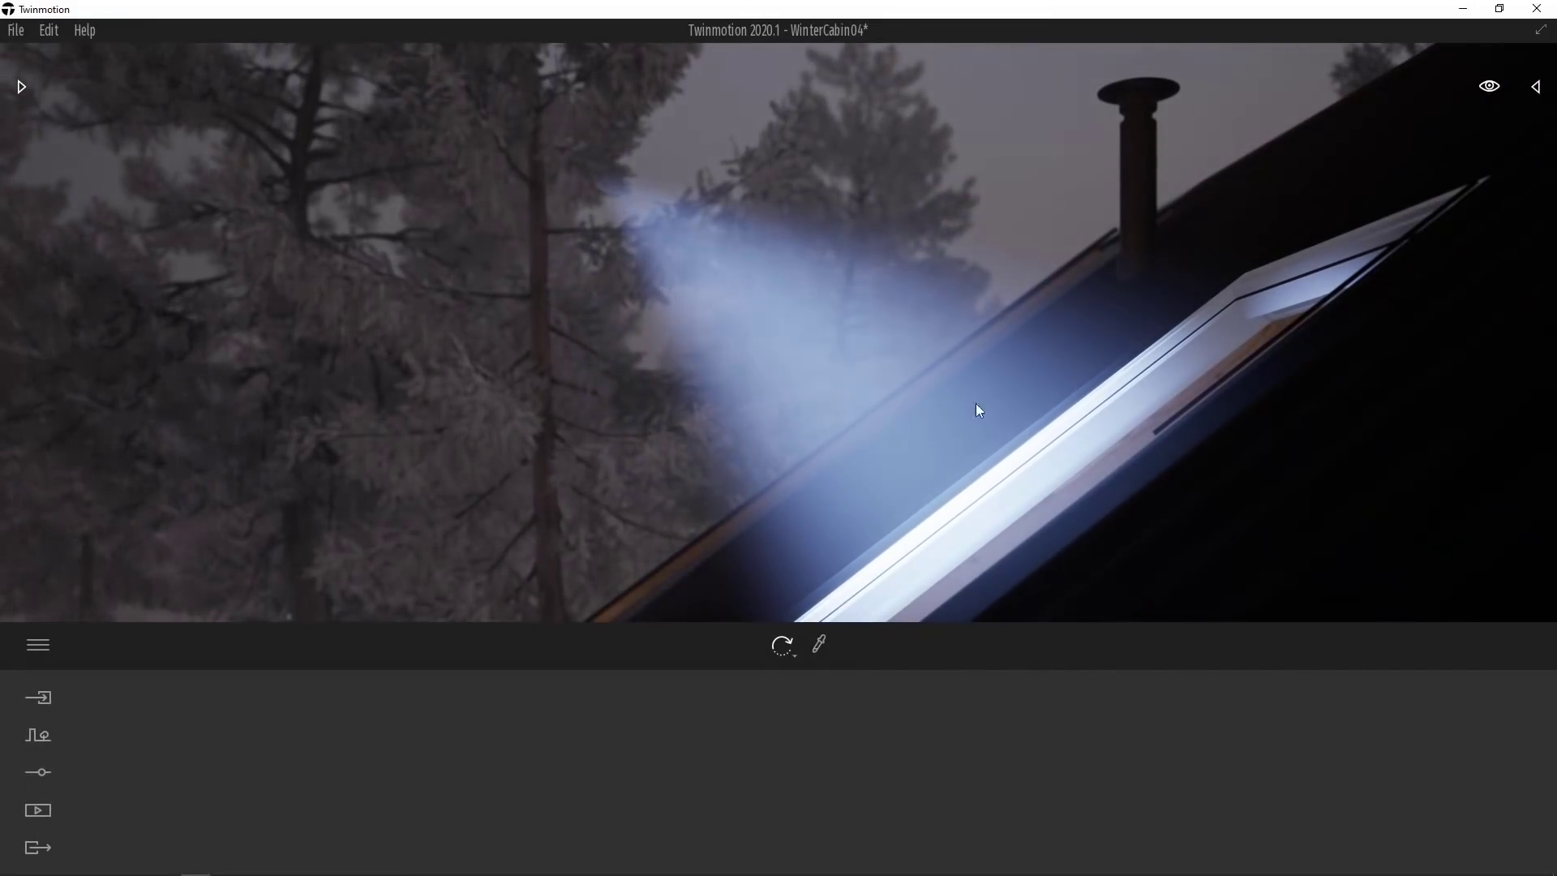
- View the beam from outside the roof window, select the spotlight, then return into the loft
mouse_move(960, 394)
left_mouse_down()
mouse_move(955, 488)
mouse_move(781, 392)
left_mouse_up()
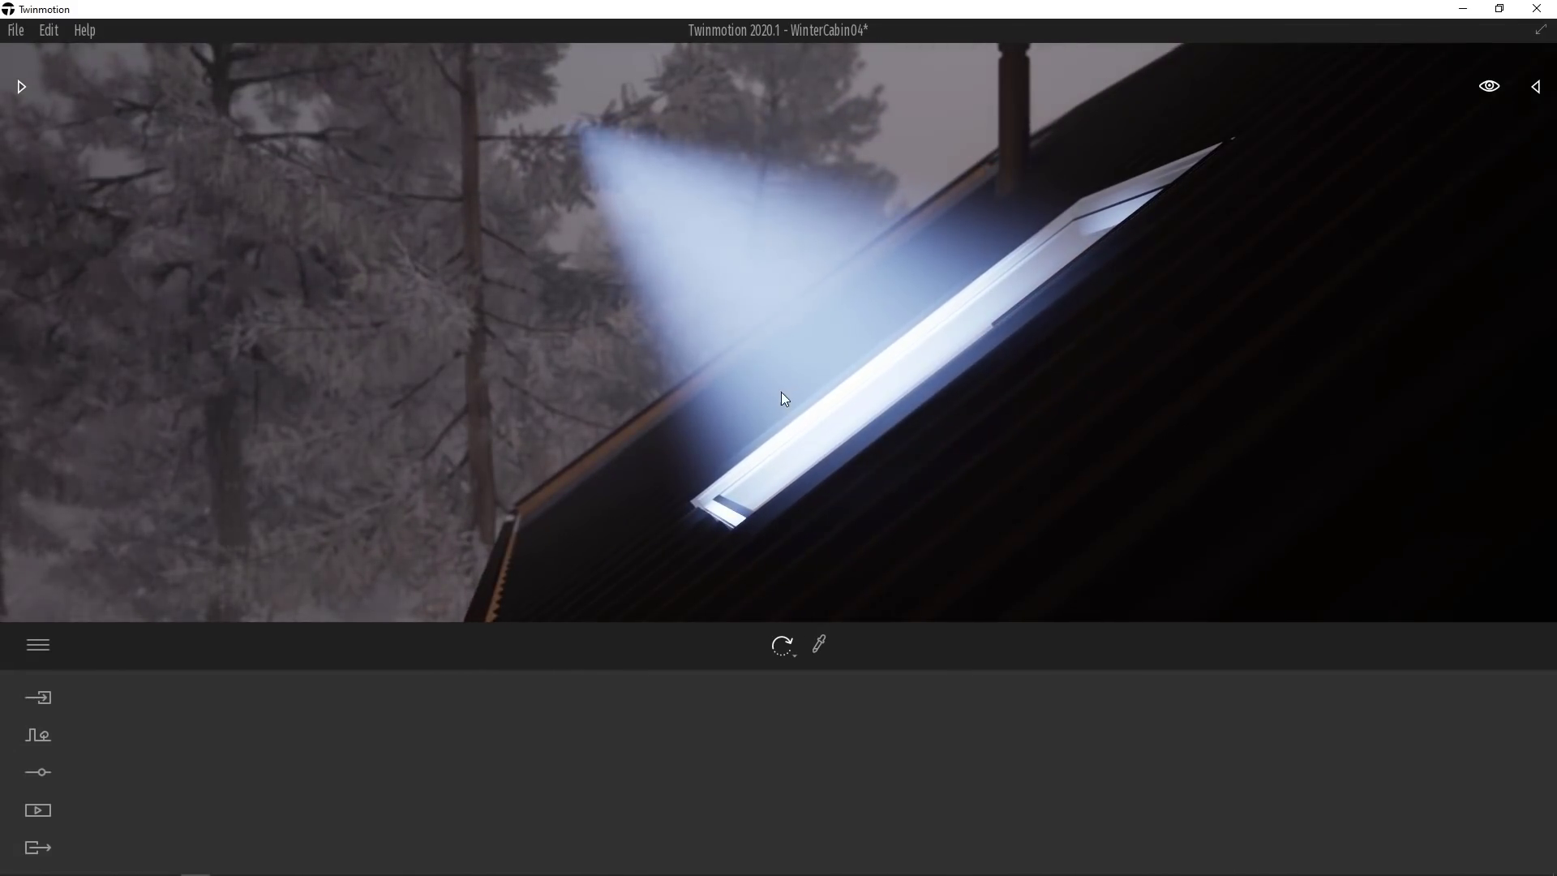
mouse_move(731, 301)
left_mouse_down()
mouse_move(598, 216)
mouse_move(532, 95)
mouse_move(693, 332)
left_mouse_up()
left_click(580, 235)
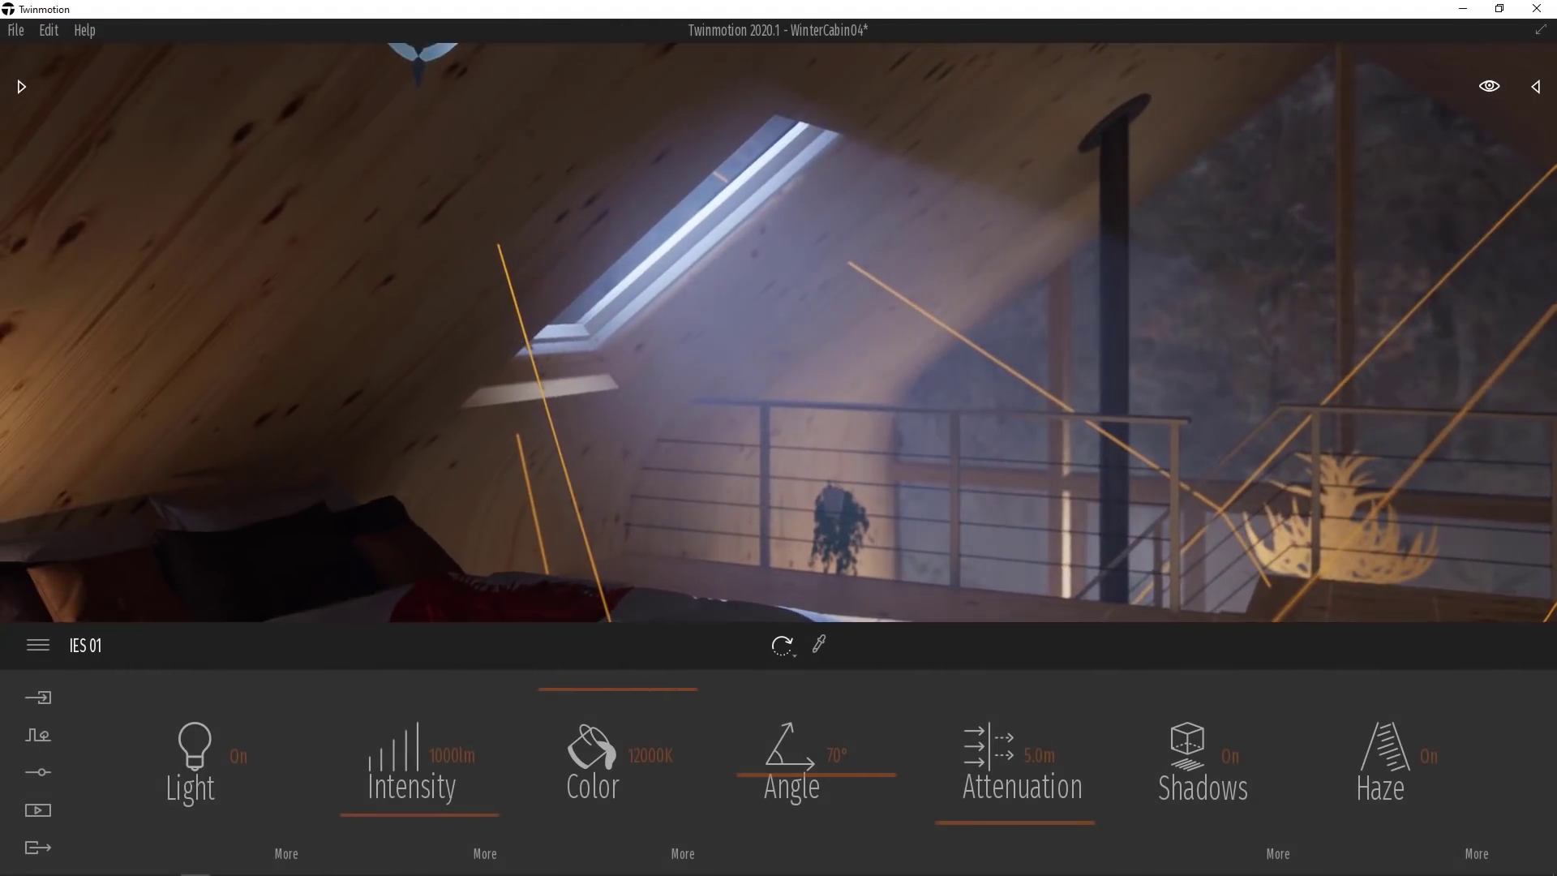
right_click_drag(778, 245, 711, 137)
mouse_move(715, 386)
right_mouse_down()
mouse_move(681, 340)
mouse_move(822, 447)
right_mouse_up()
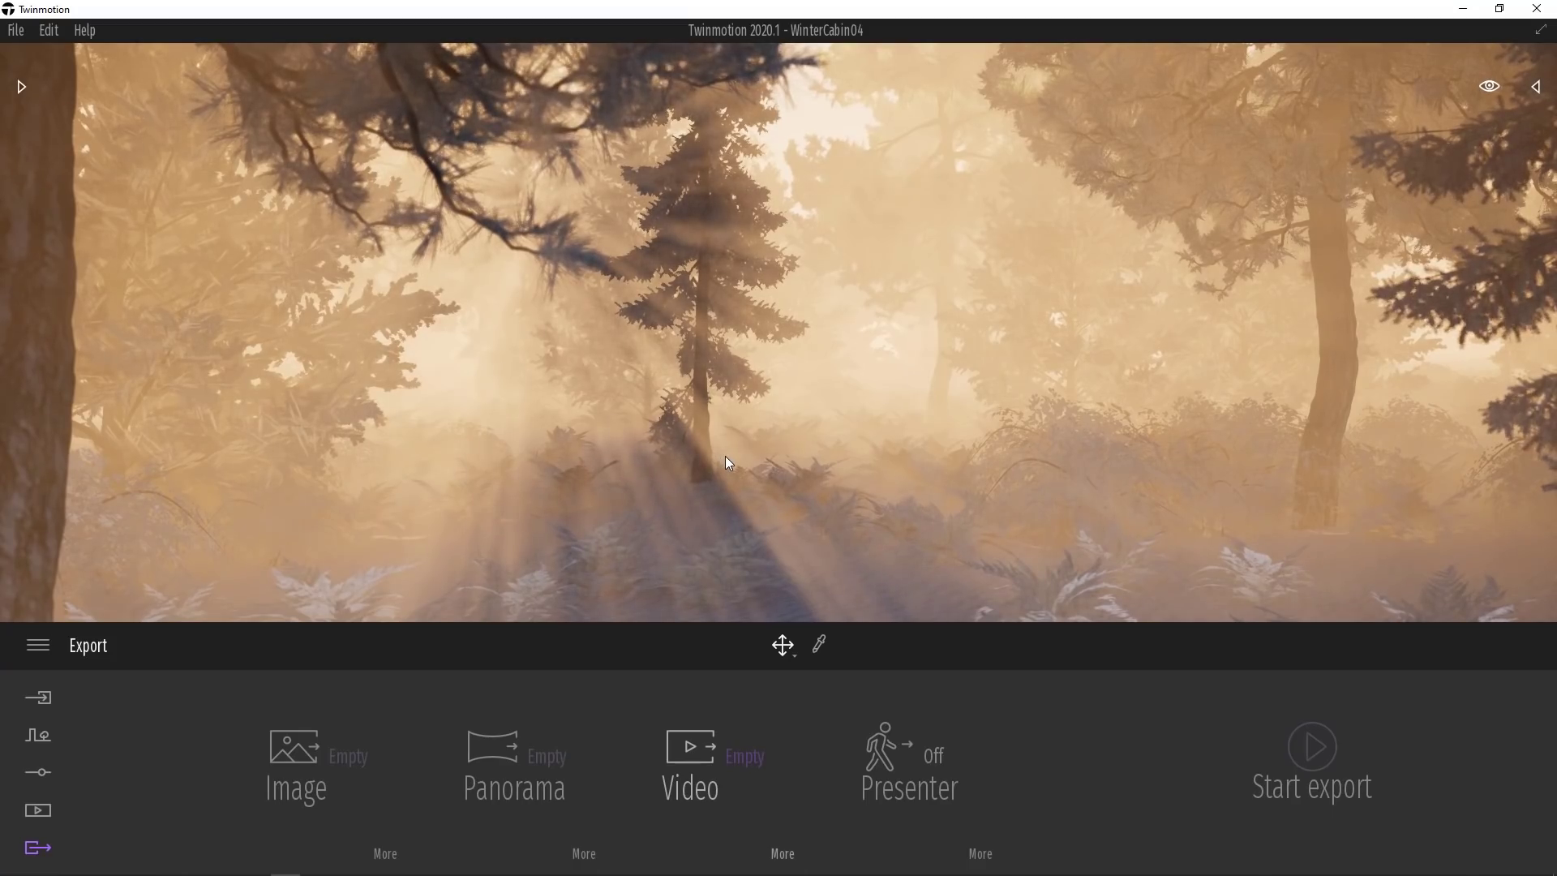
- Expand the Export section of Edit > Preferences to check Smog/Haze quality
left_click(49, 30)
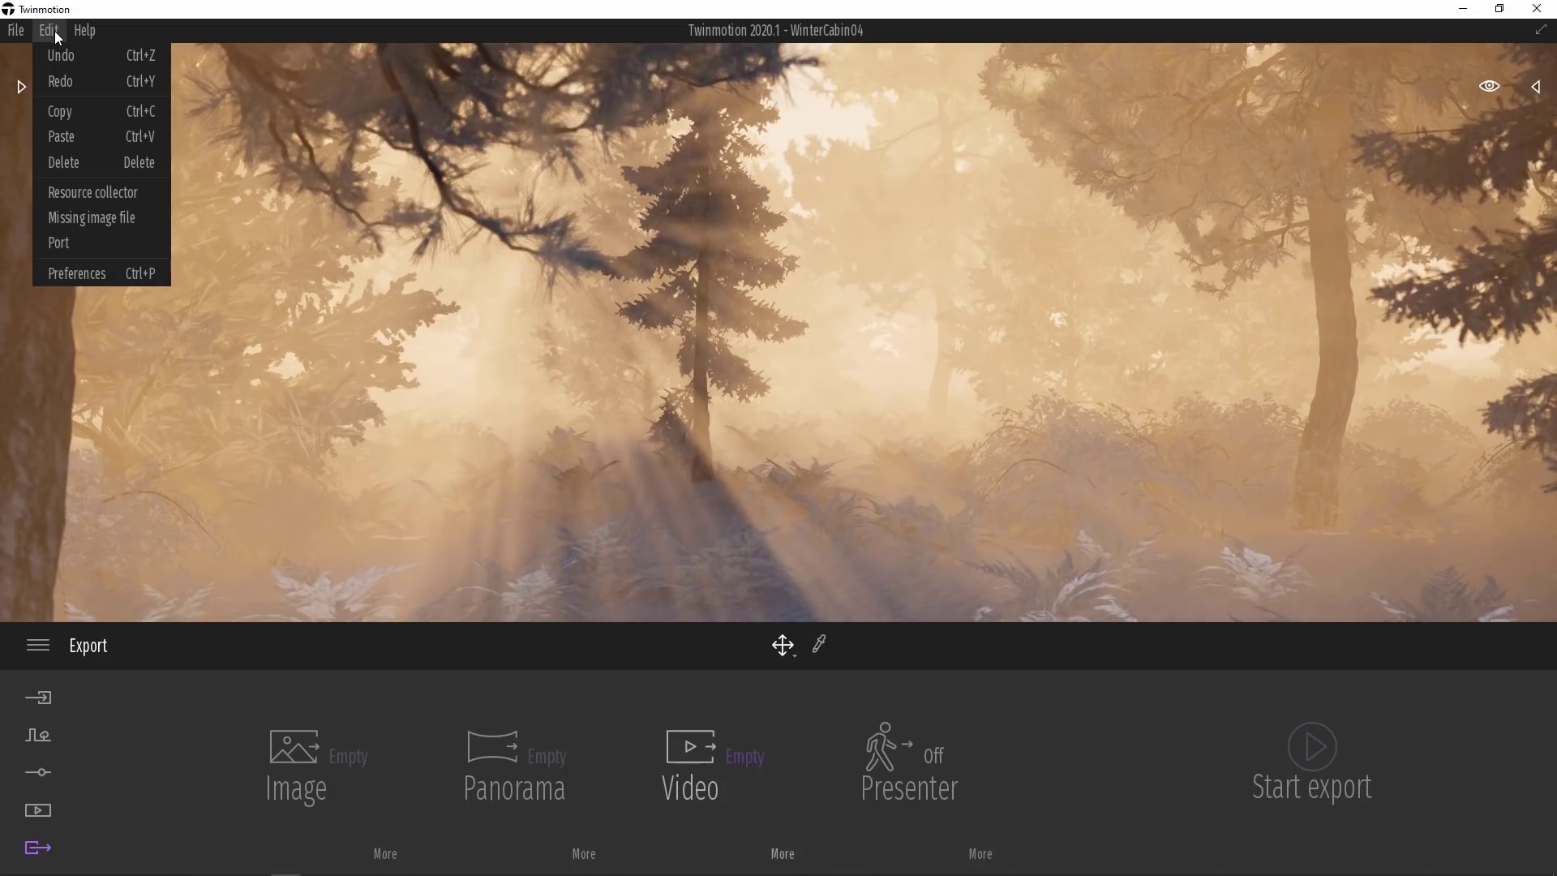
left_click(63, 271)
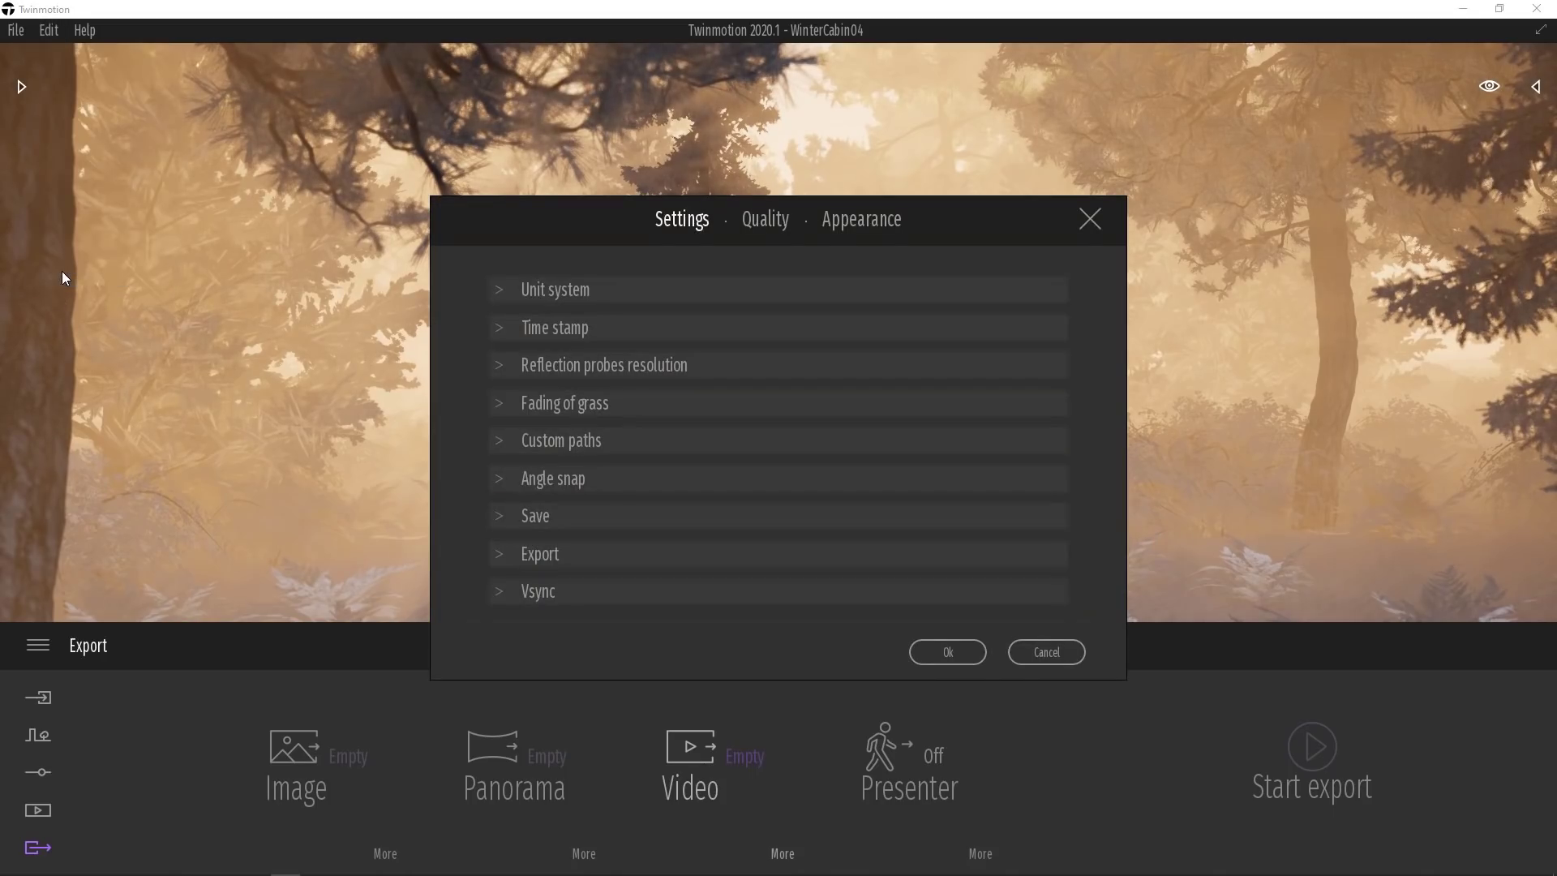
left_click(502, 559)
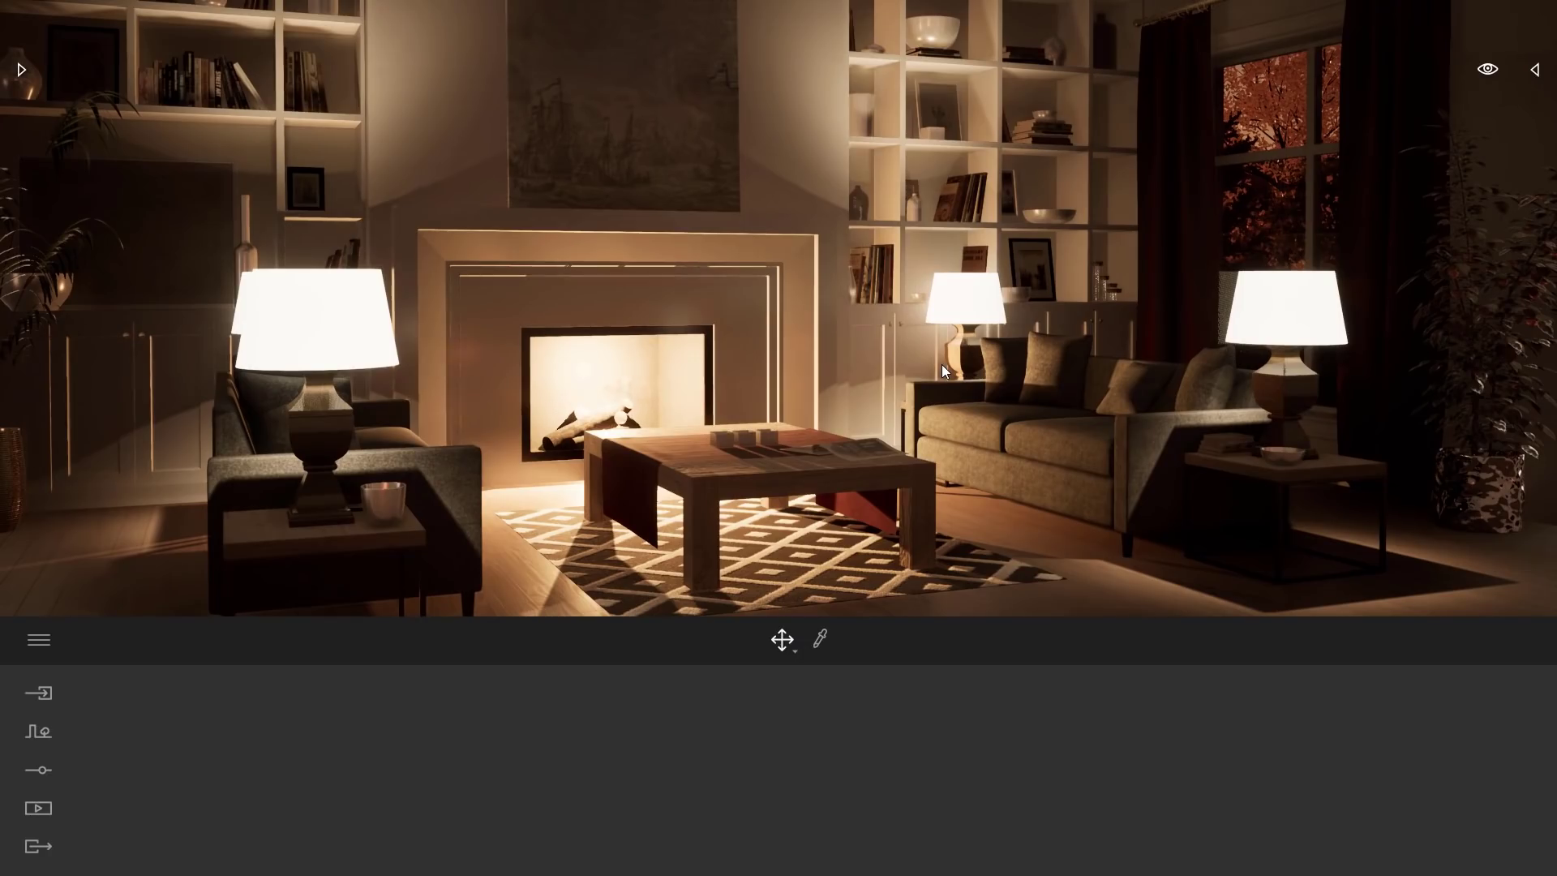
- Place an area light from the Lights library and raise it toward the ceiling
left_click(21, 70)
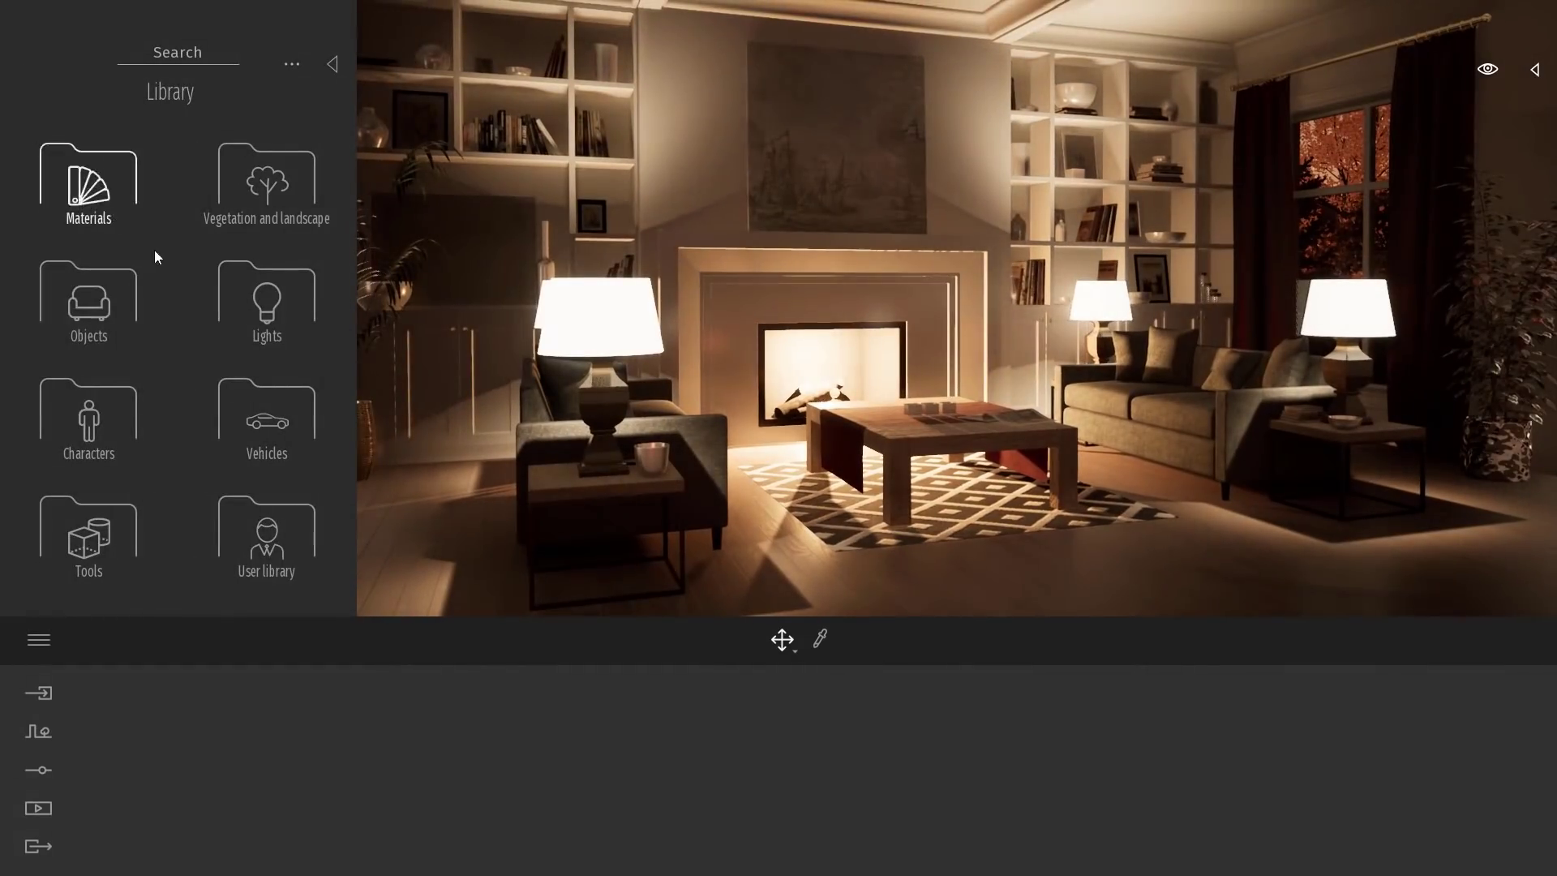
left_click(259, 297)
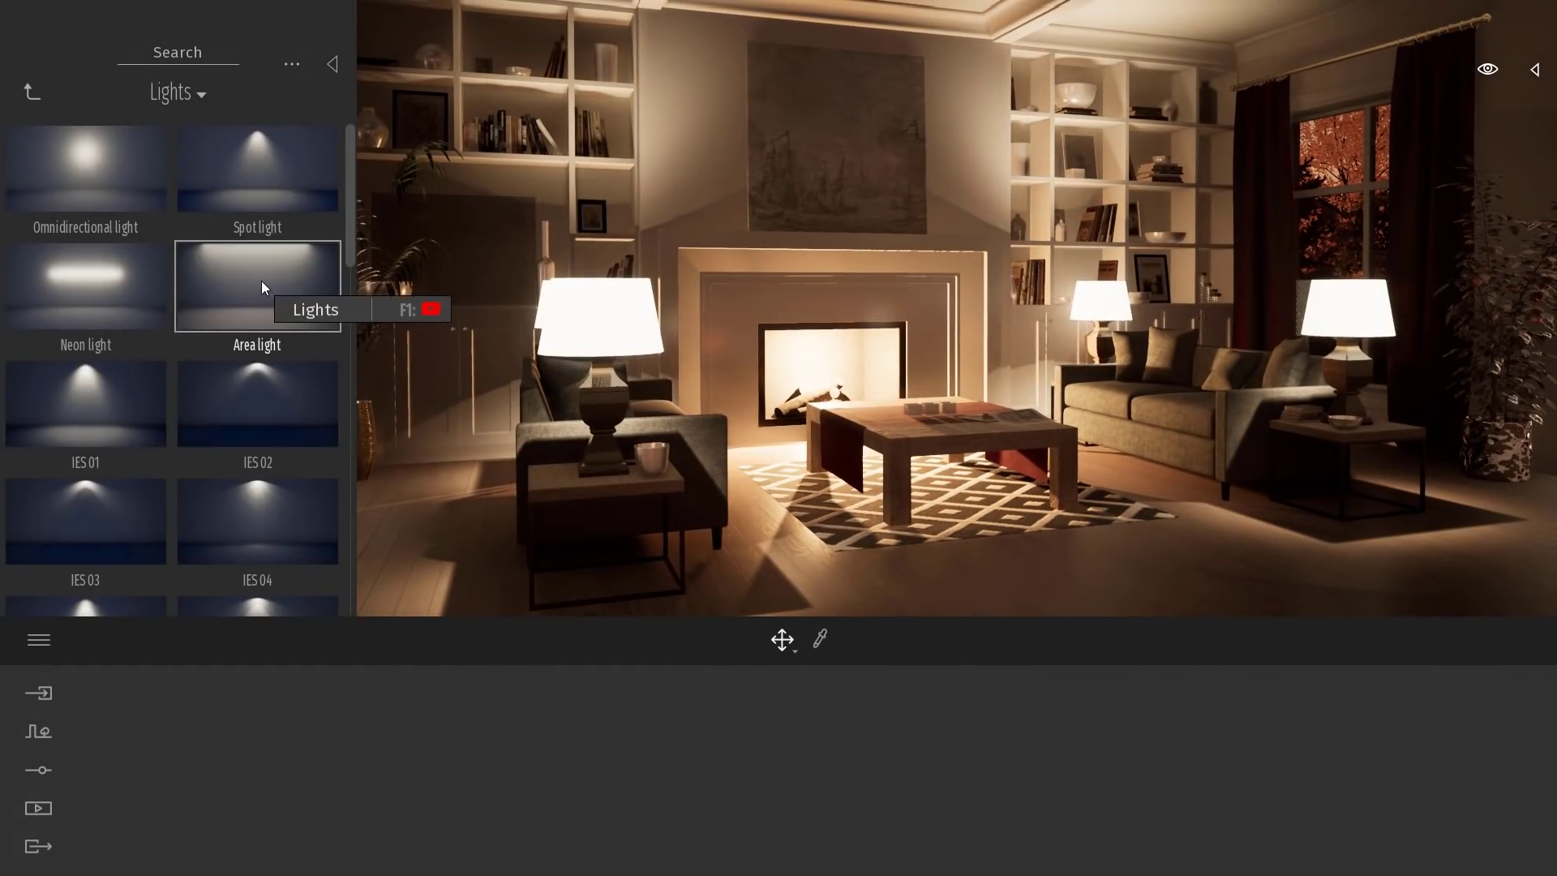
mouse_move(255, 276)
left_mouse_down()
mouse_move(767, 487)
mouse_move(949, 533)
left_mouse_up()
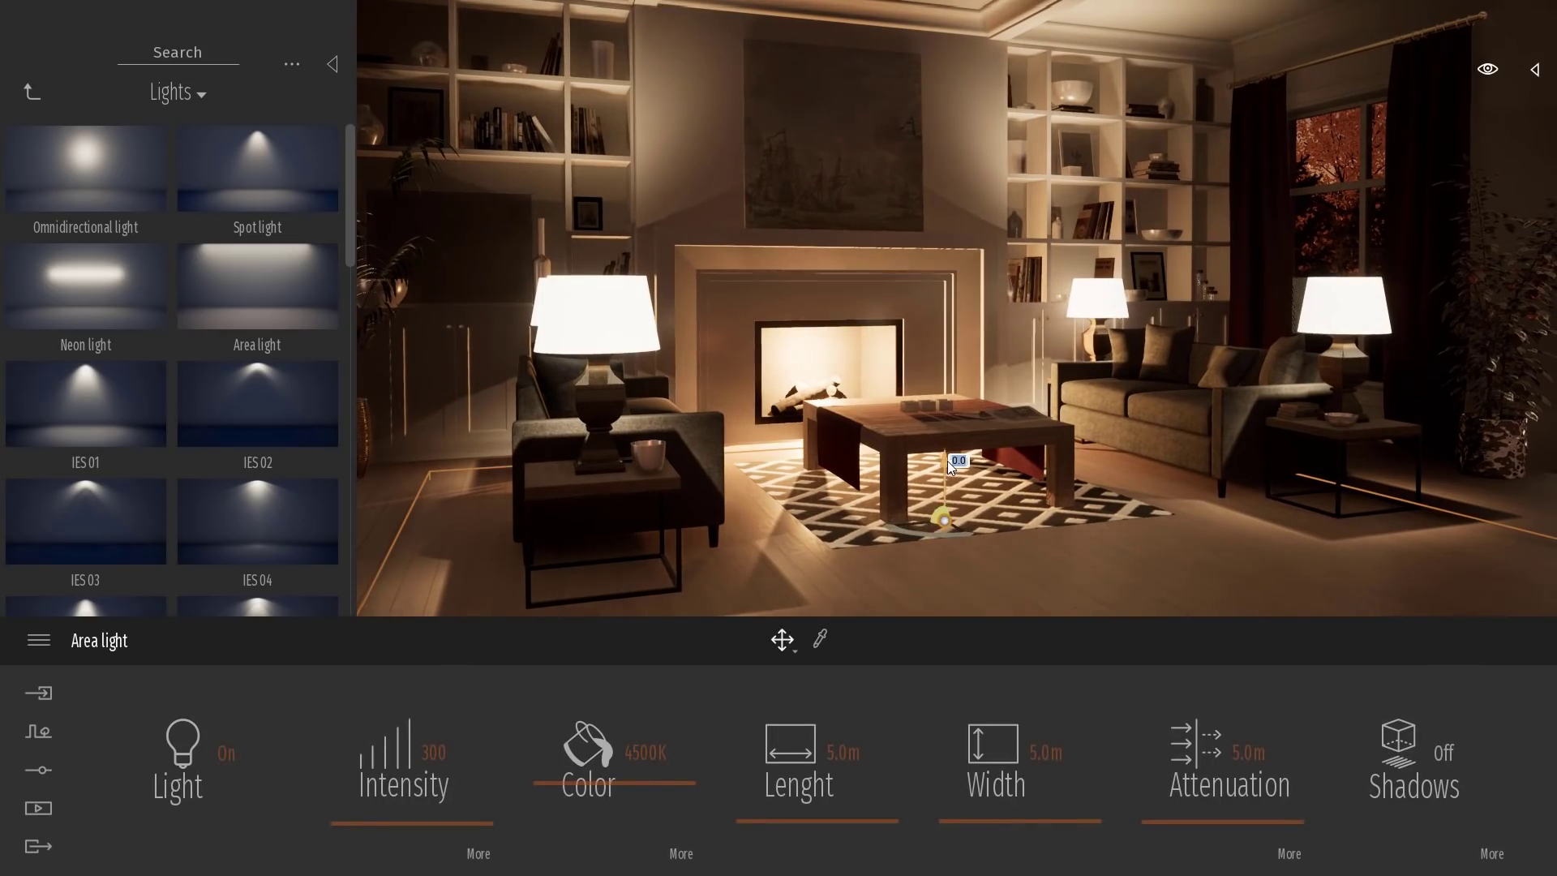
left_click_drag(950, 460, 899, 81)
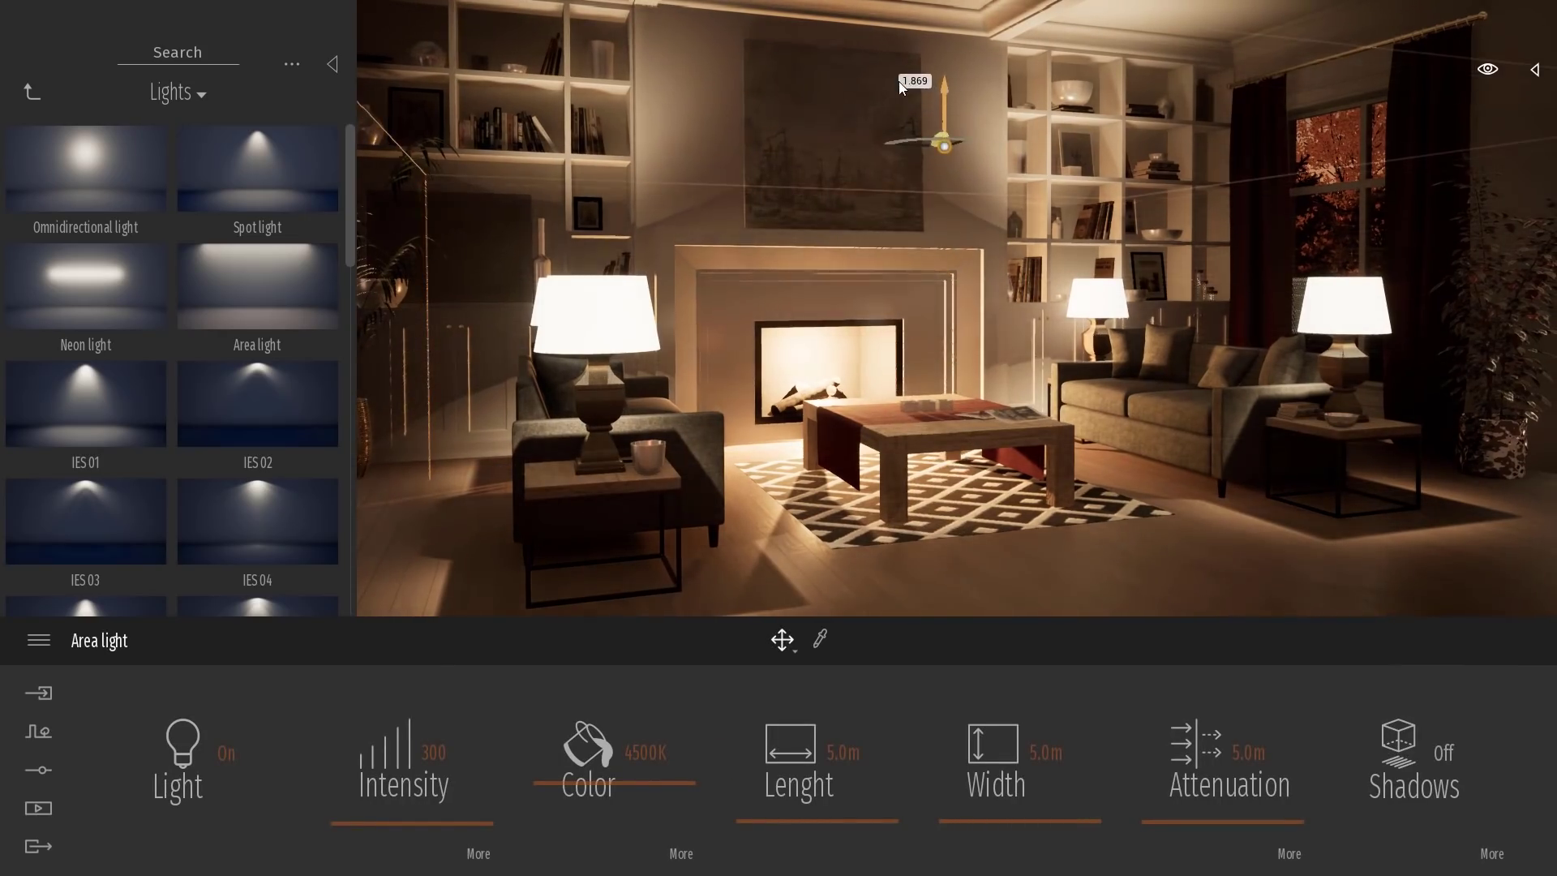
- Set the area light's length and width to 10 m each
left_click(843, 753)
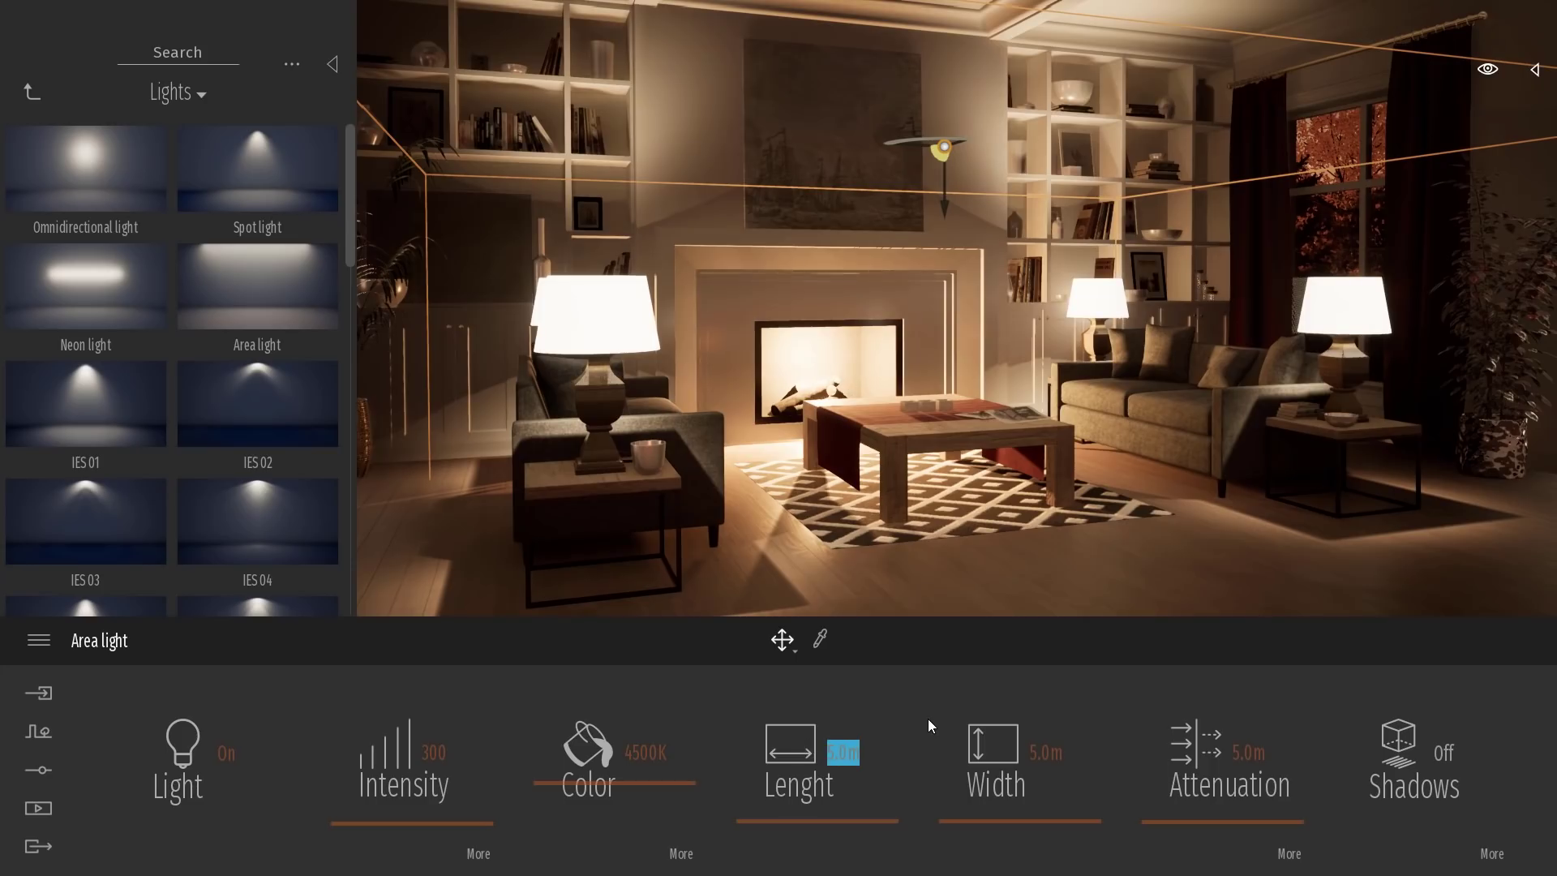
type("10")
key("Return")
key("space")
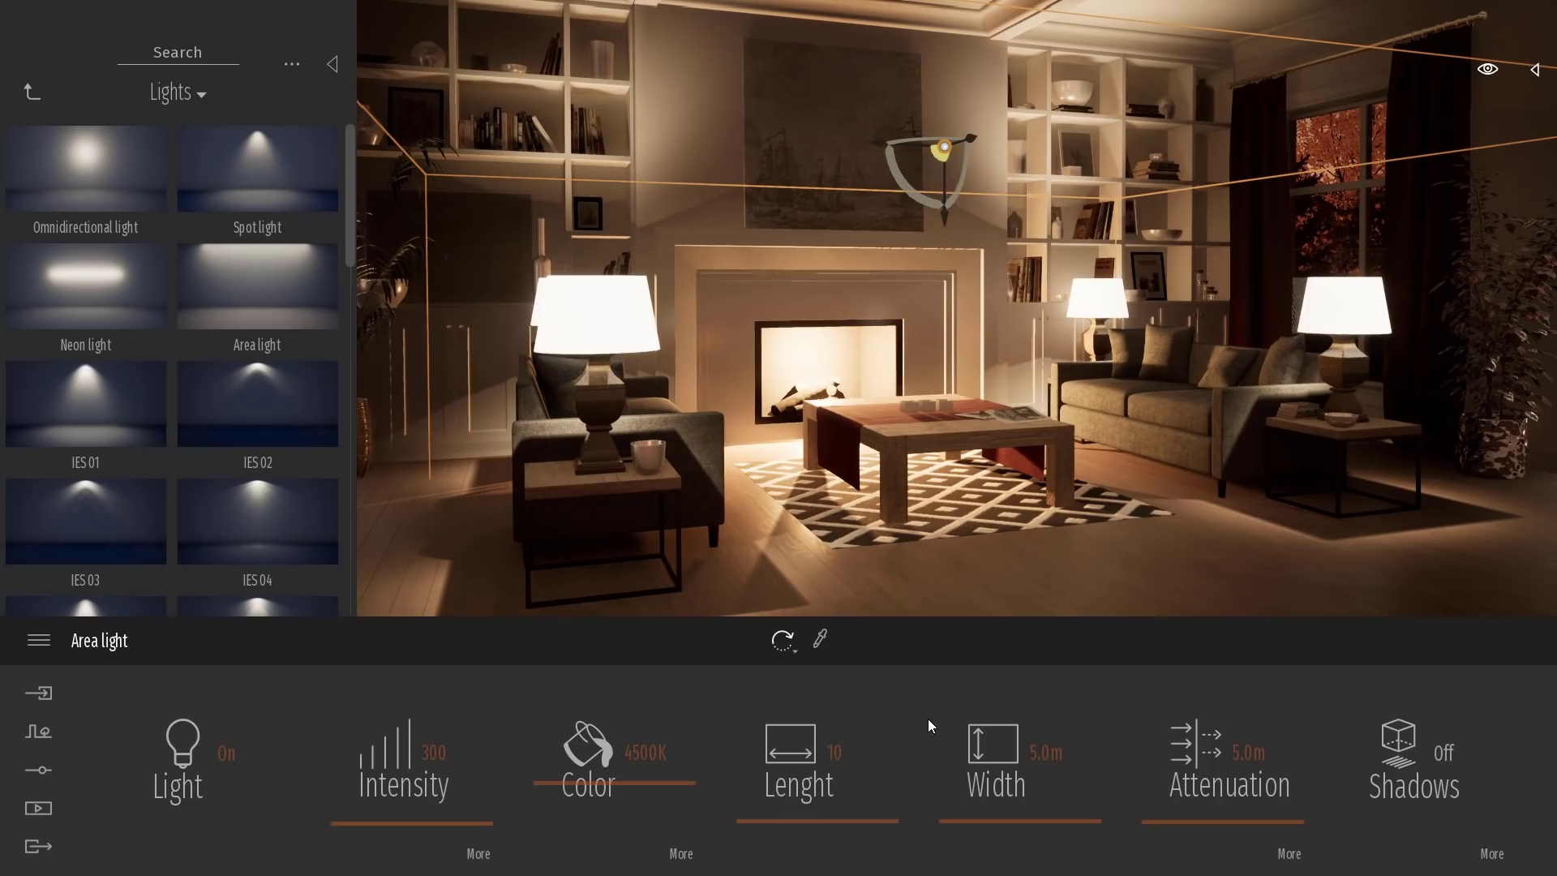
left_click(1045, 752)
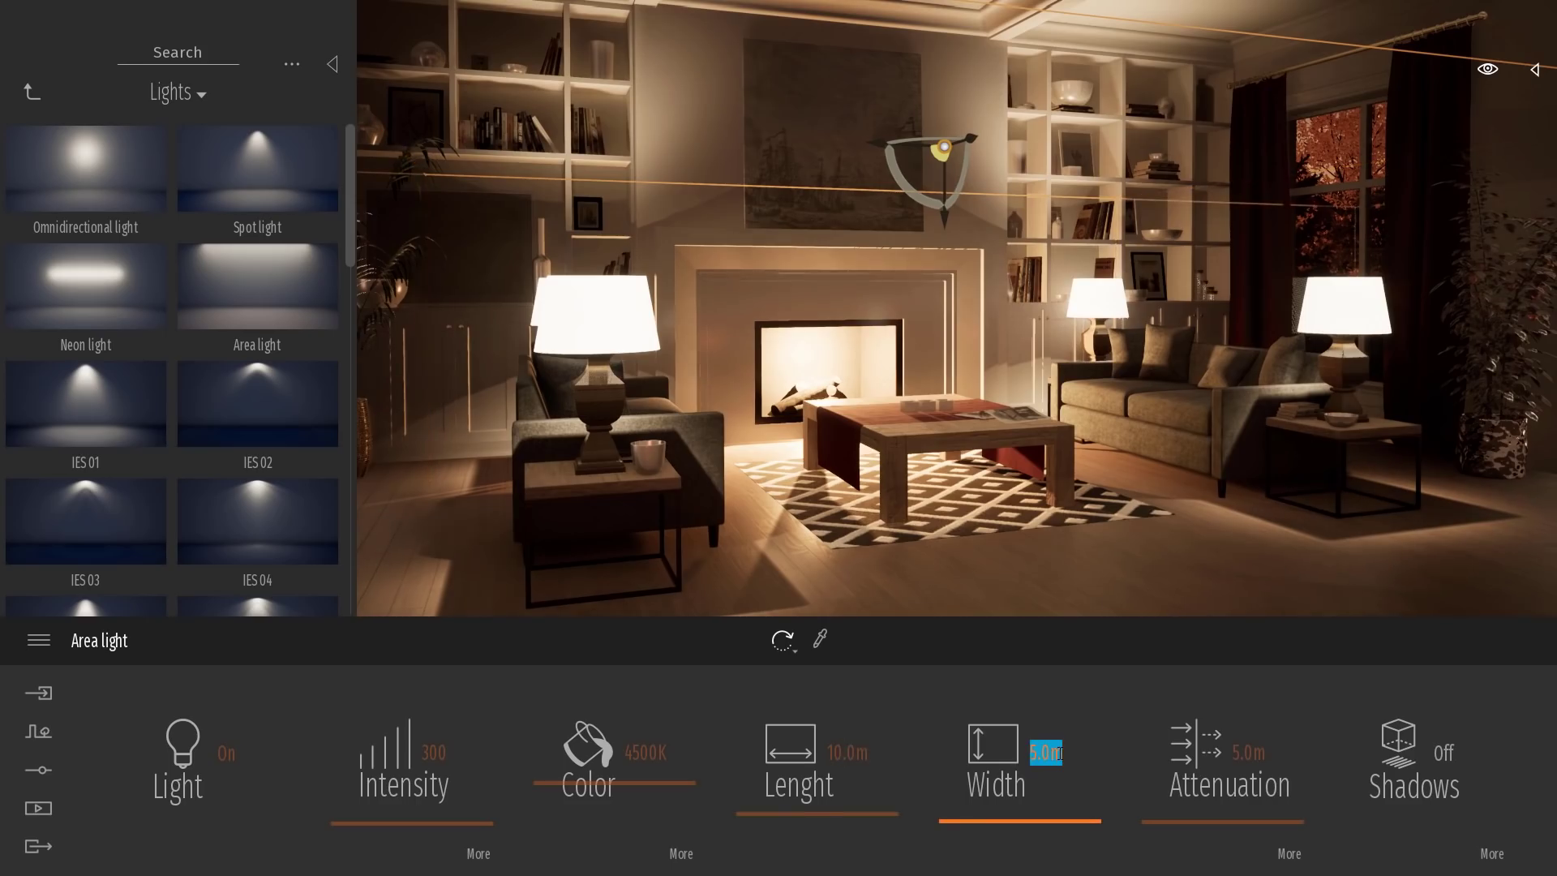
type("10")
key("Return")
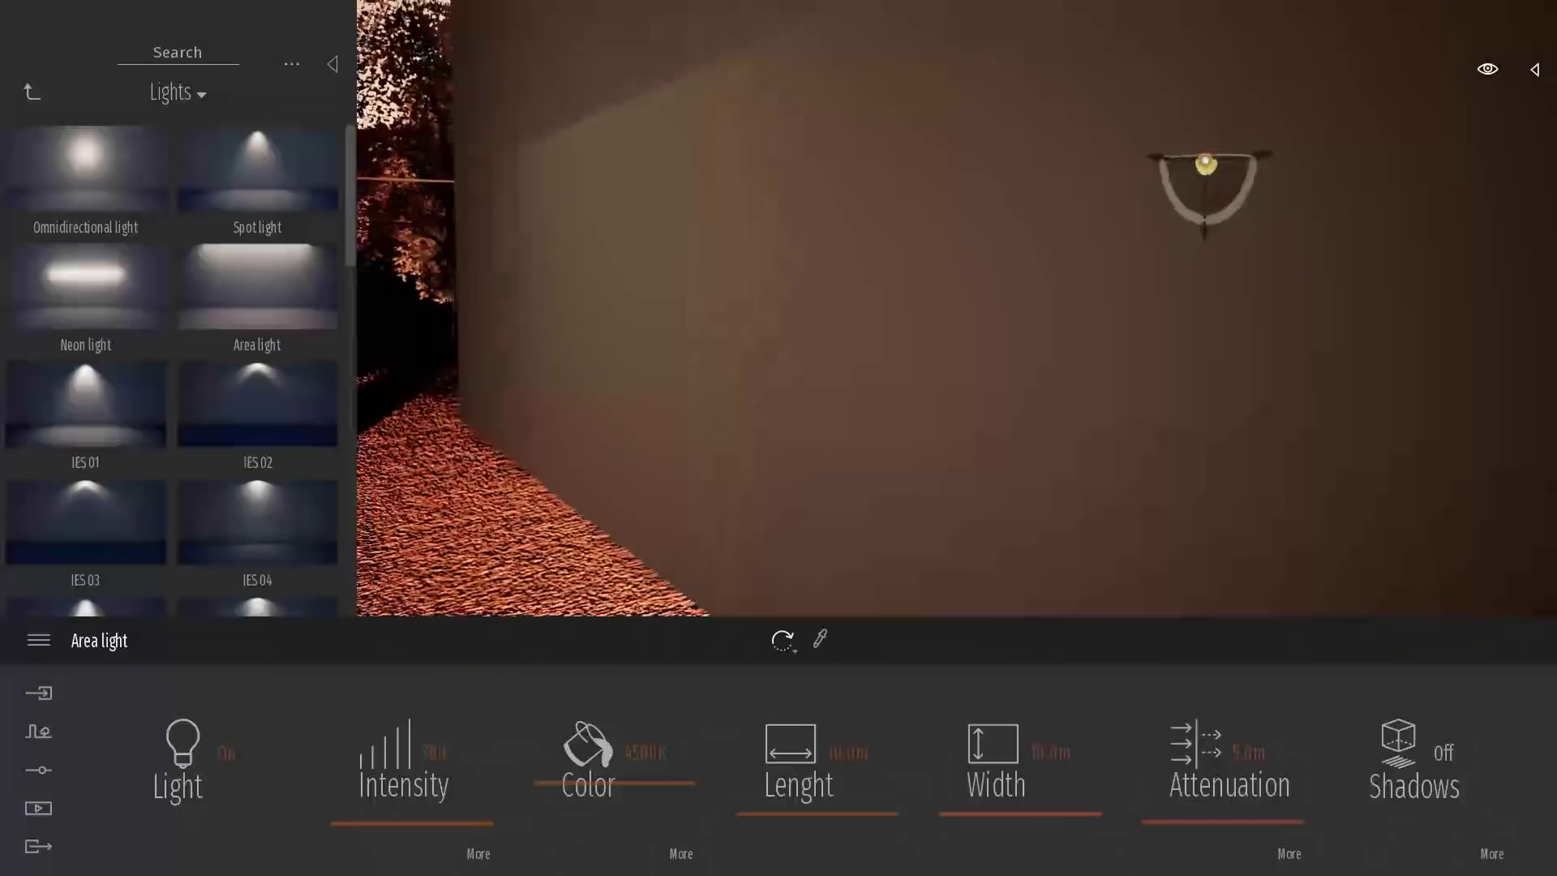
- Move the area light higher and set its intensity to 1000
left_click_drag(1186, 243, 1196, 10)
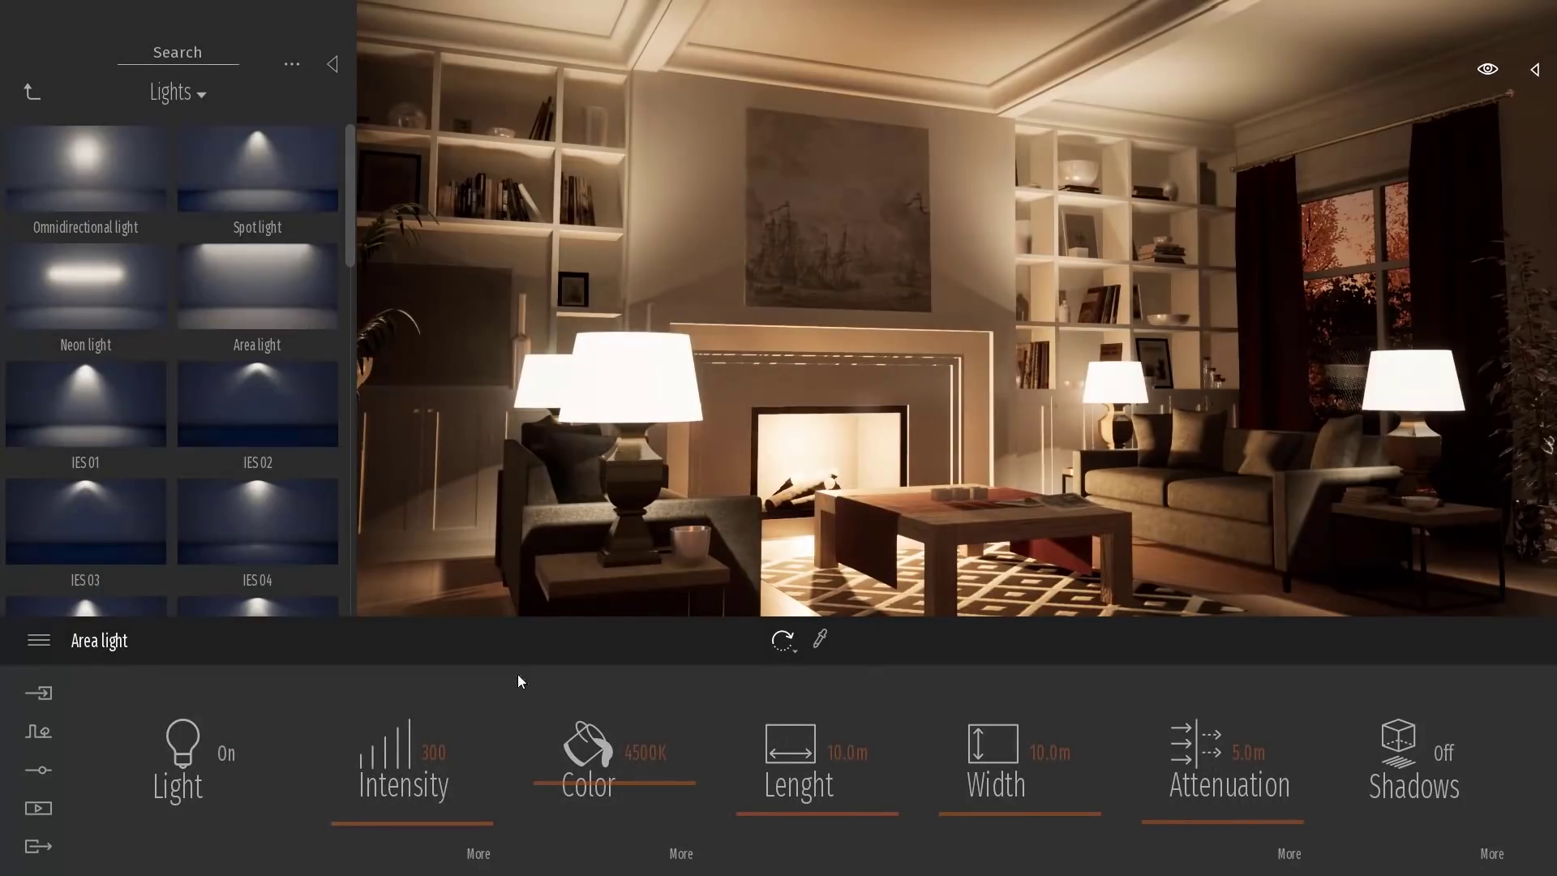
left_click(433, 755)
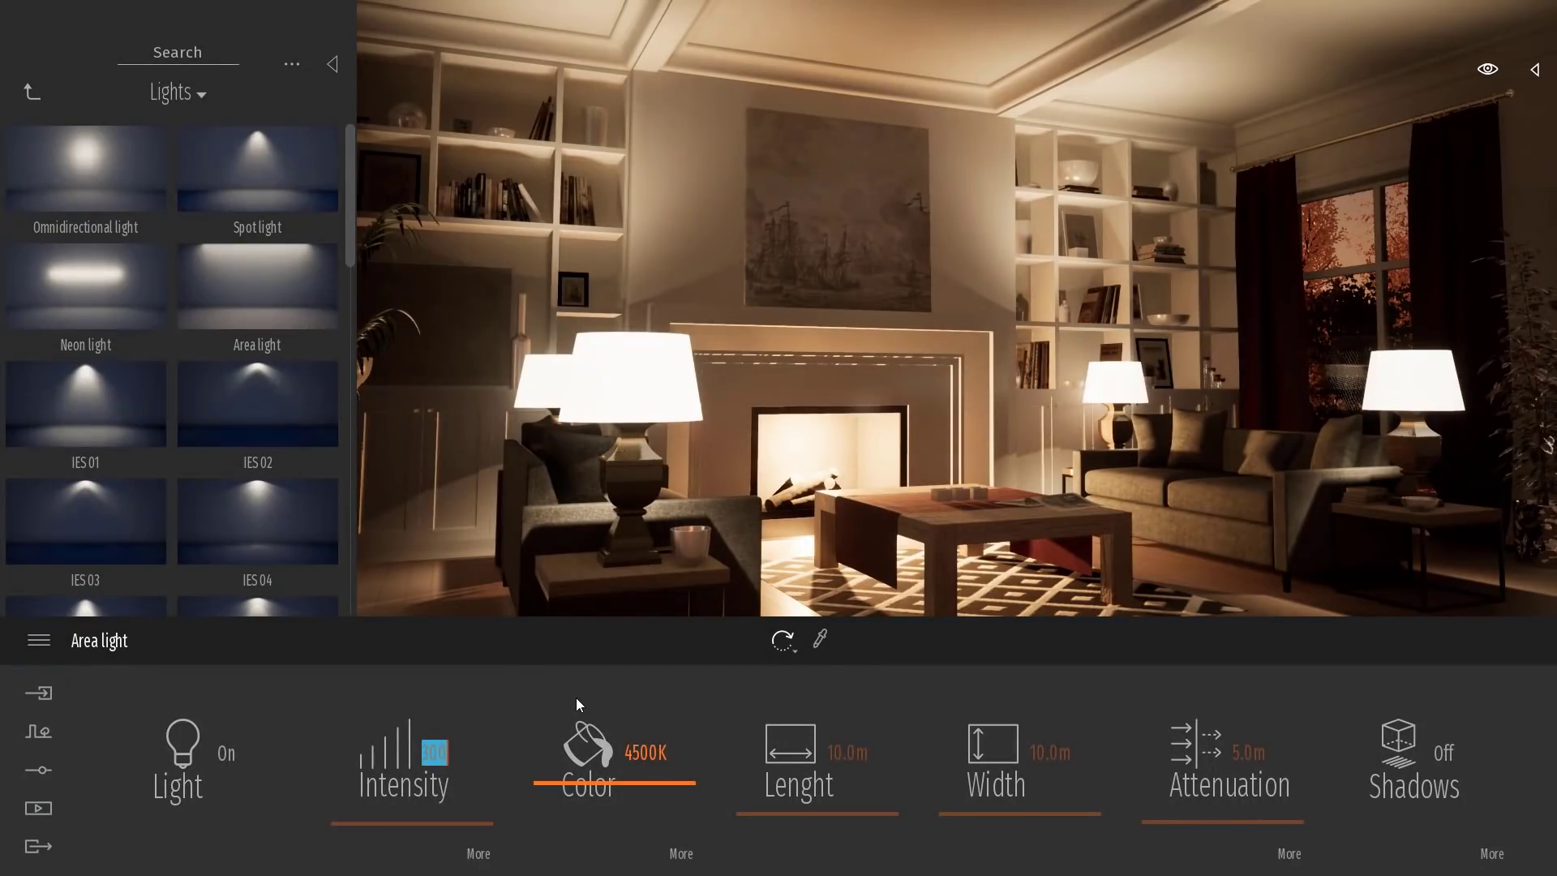
type("600")
key("Return")
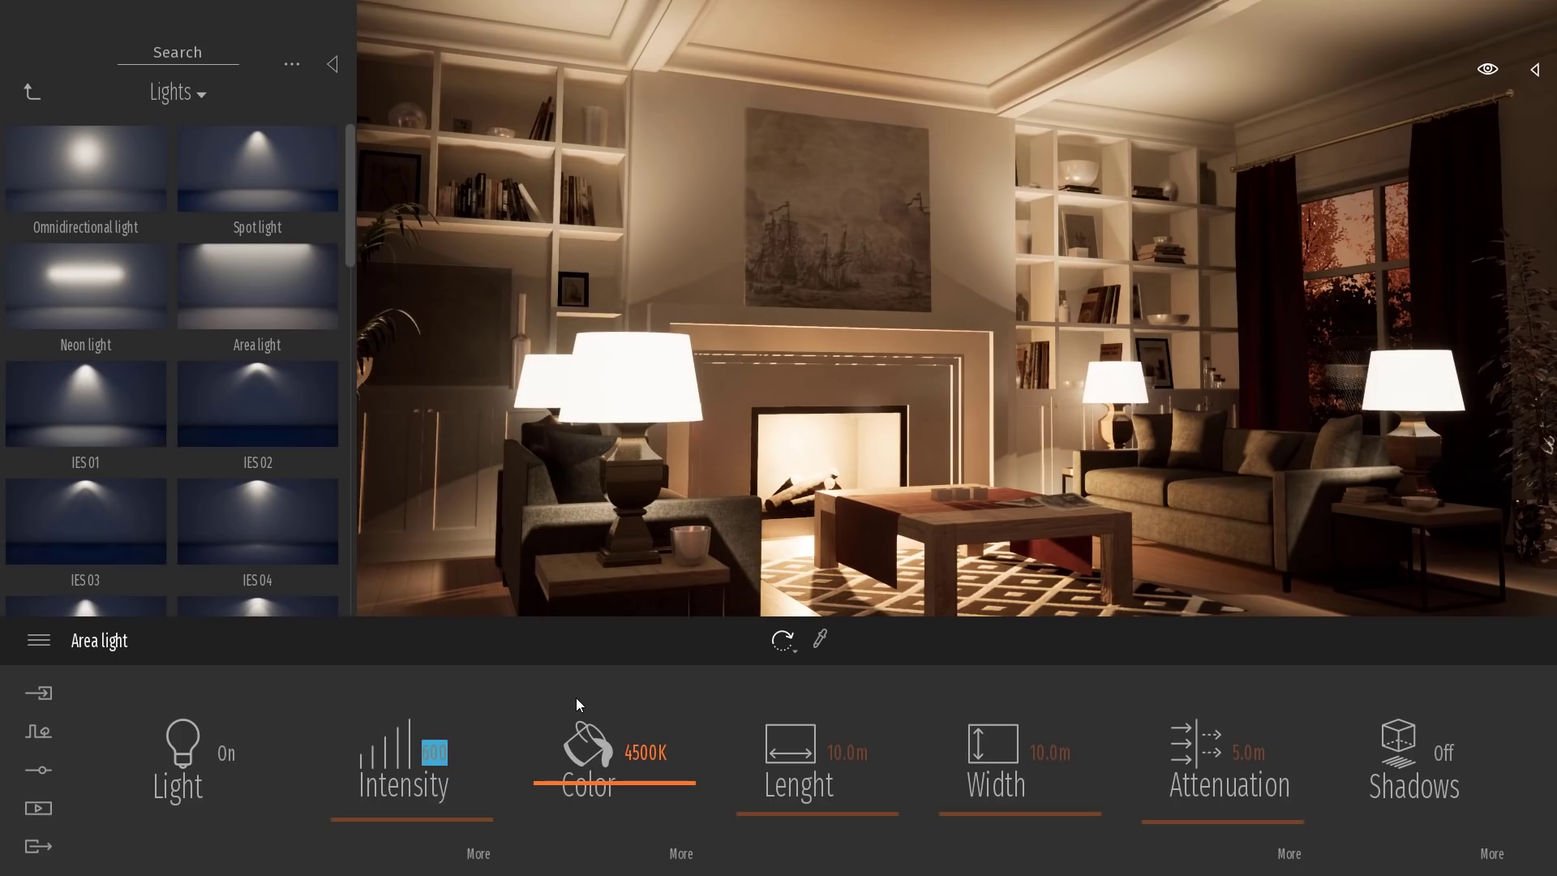
type("1000")
key("Return")
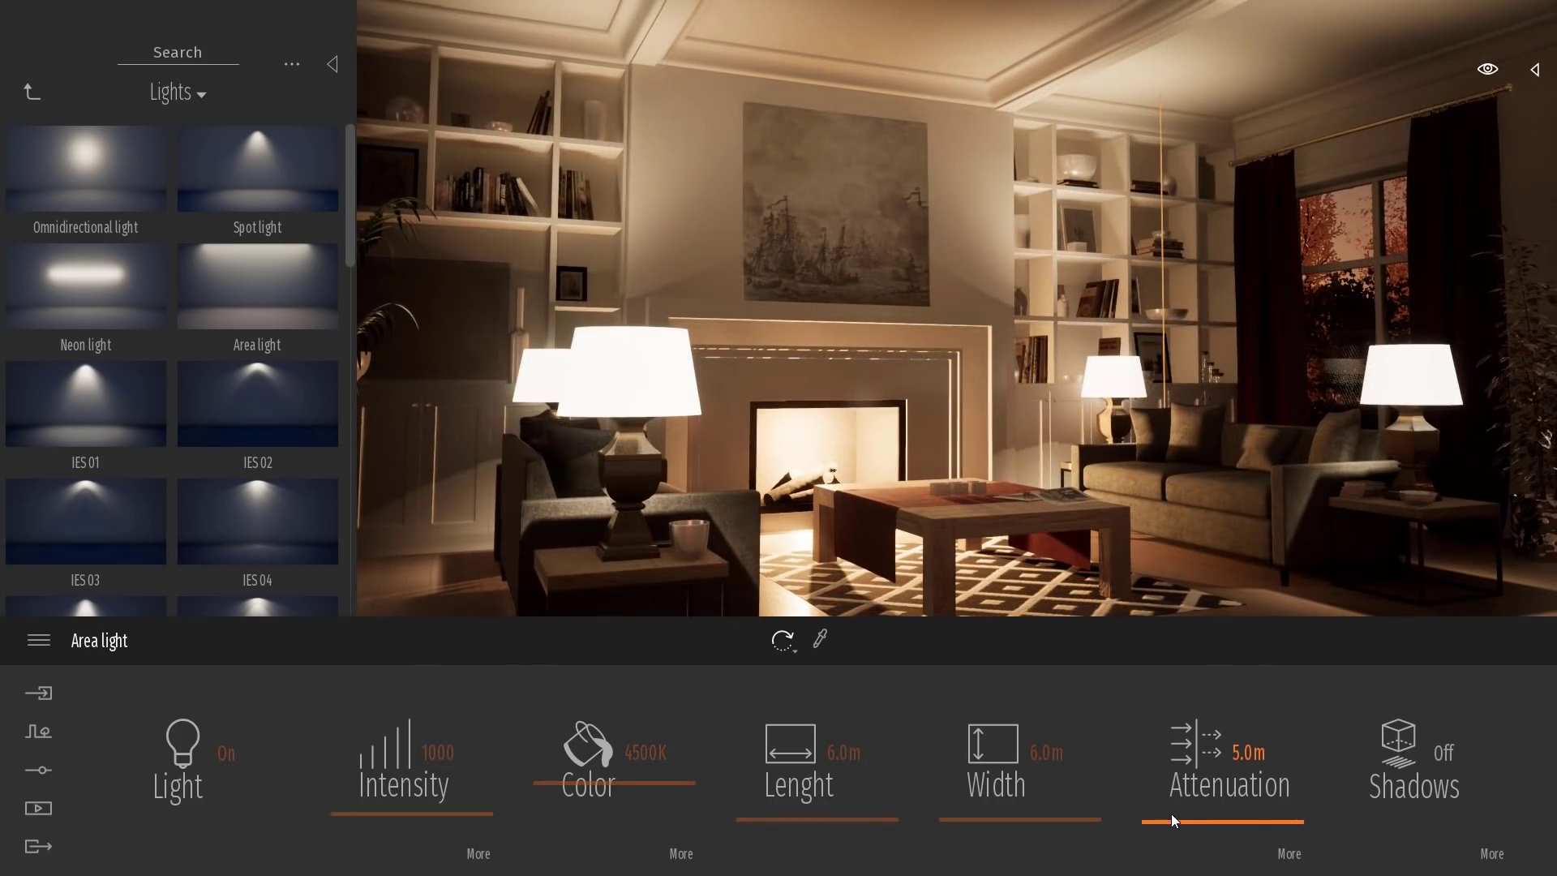
- Set the area light's attenuation distance to 3.0 m
left_click_drag(1171, 820, 1169, 794)
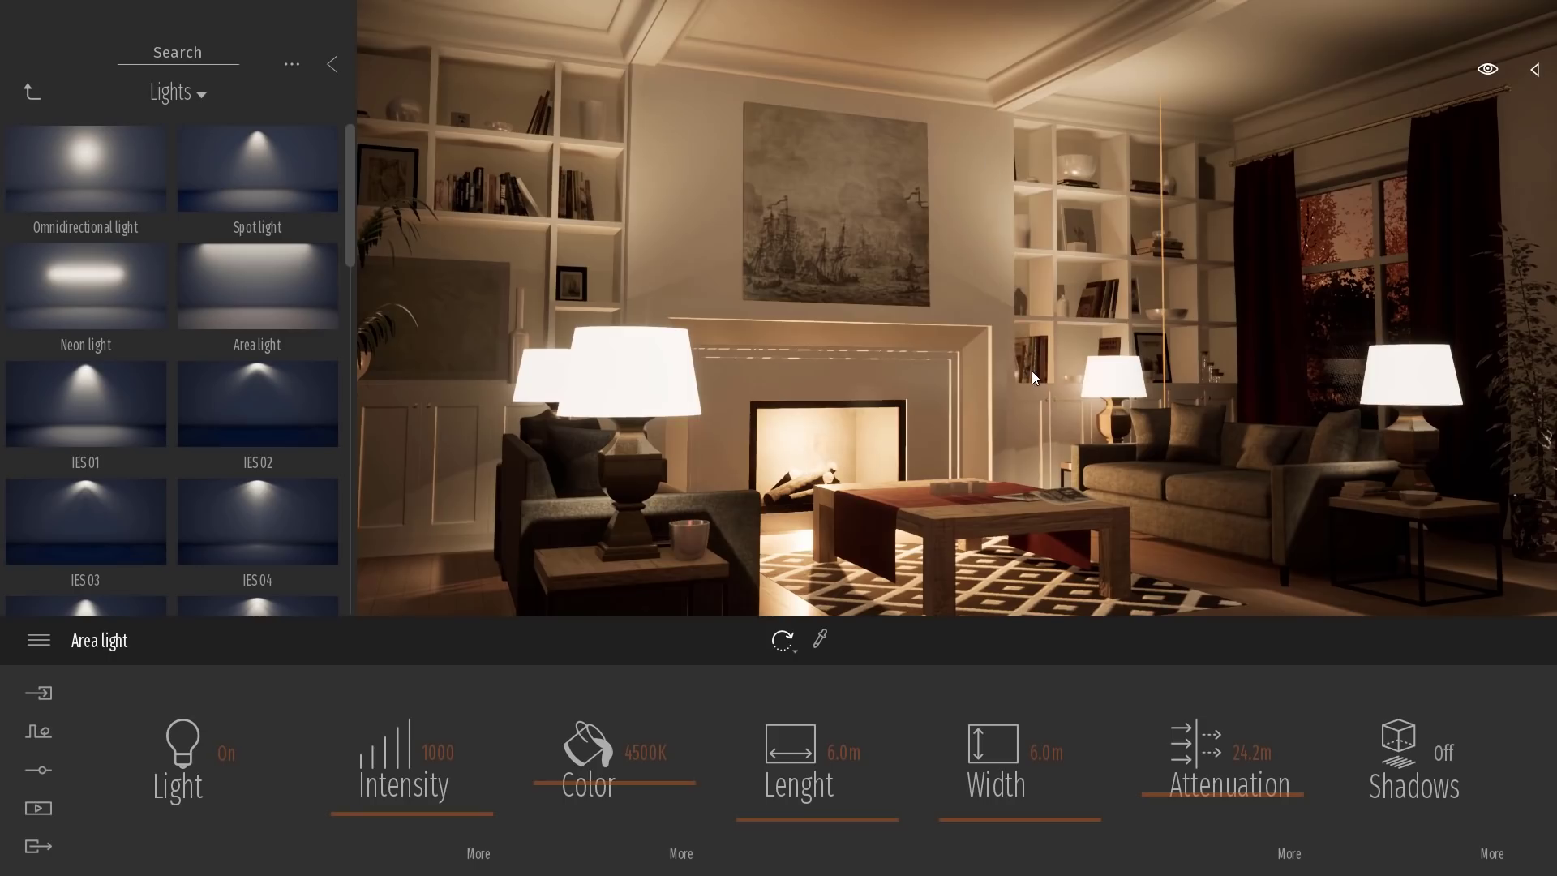
left_click_drag(1197, 793, 1197, 828)
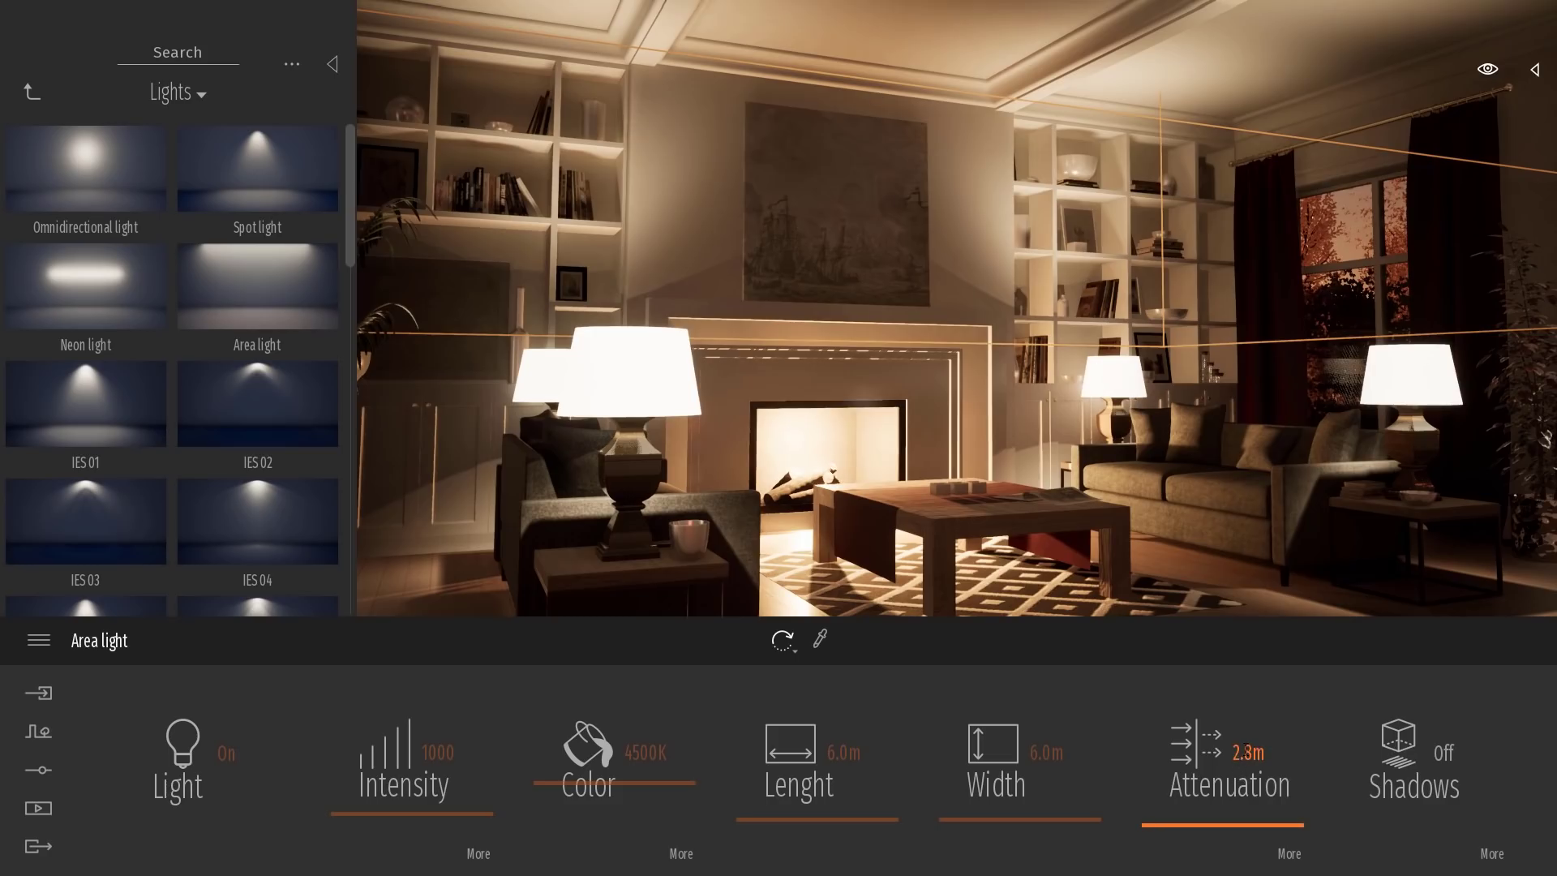
left_click(1245, 744)
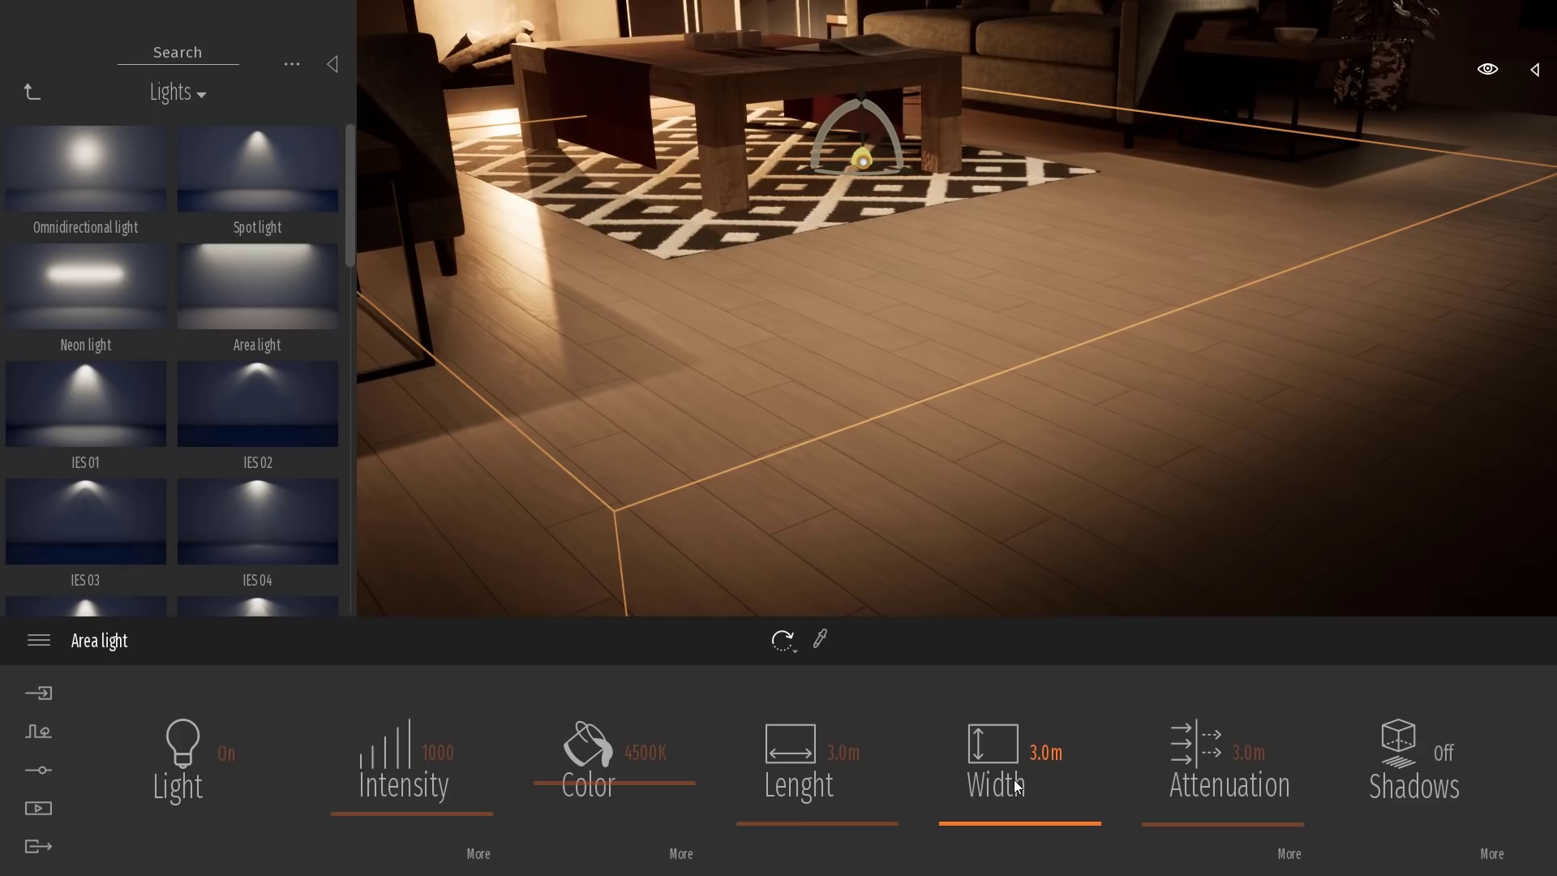
- Set the area light's attenuation Edges Angle to about 72% under More
left_click(1290, 854)
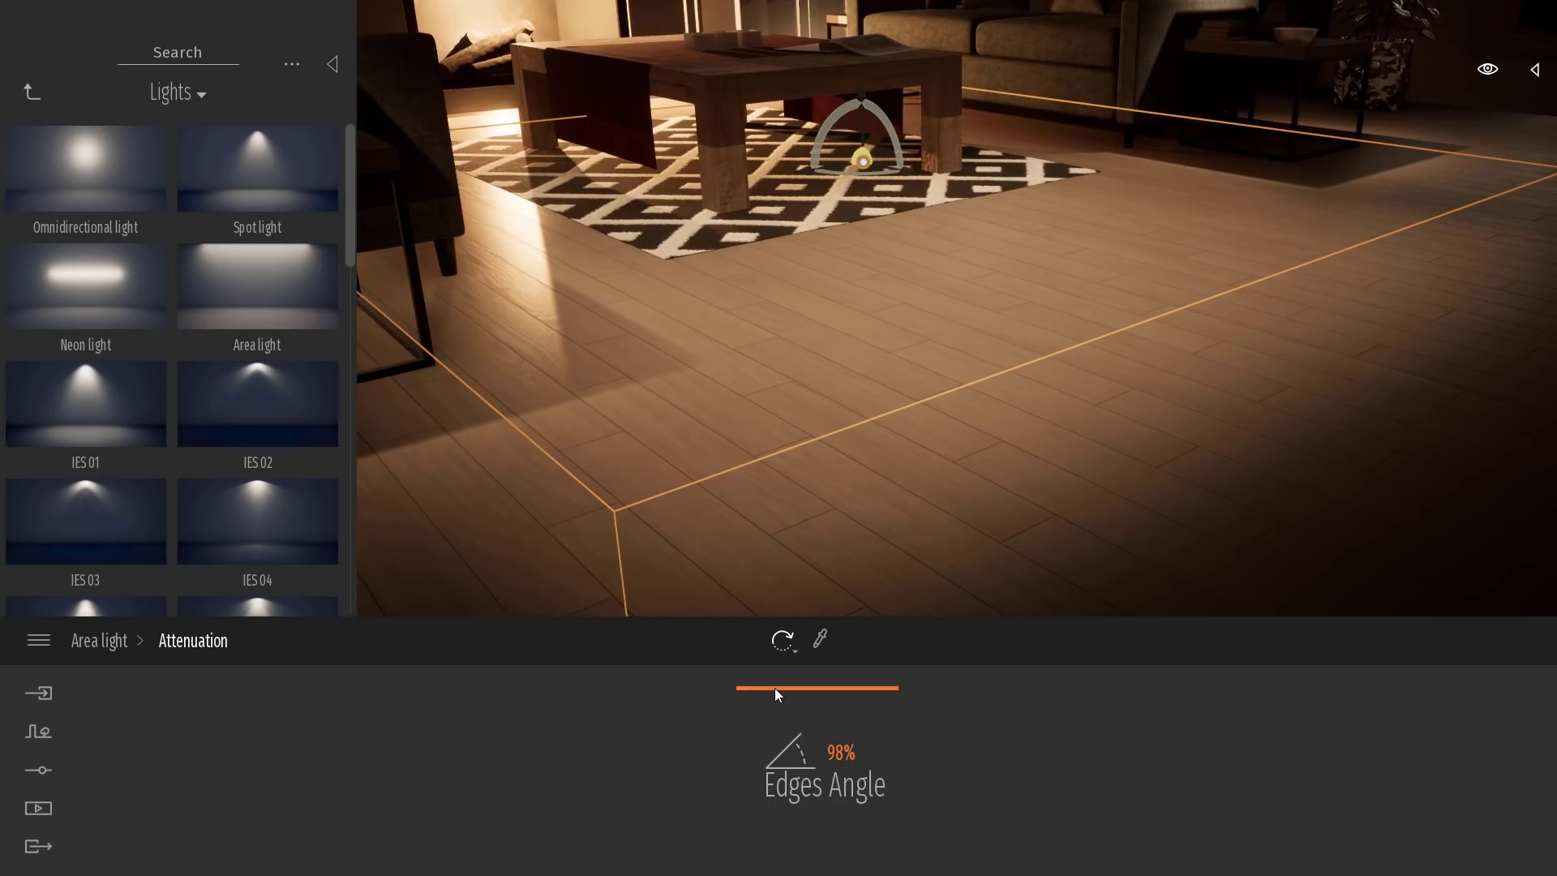
left_click_drag(775, 688, 757, 805)
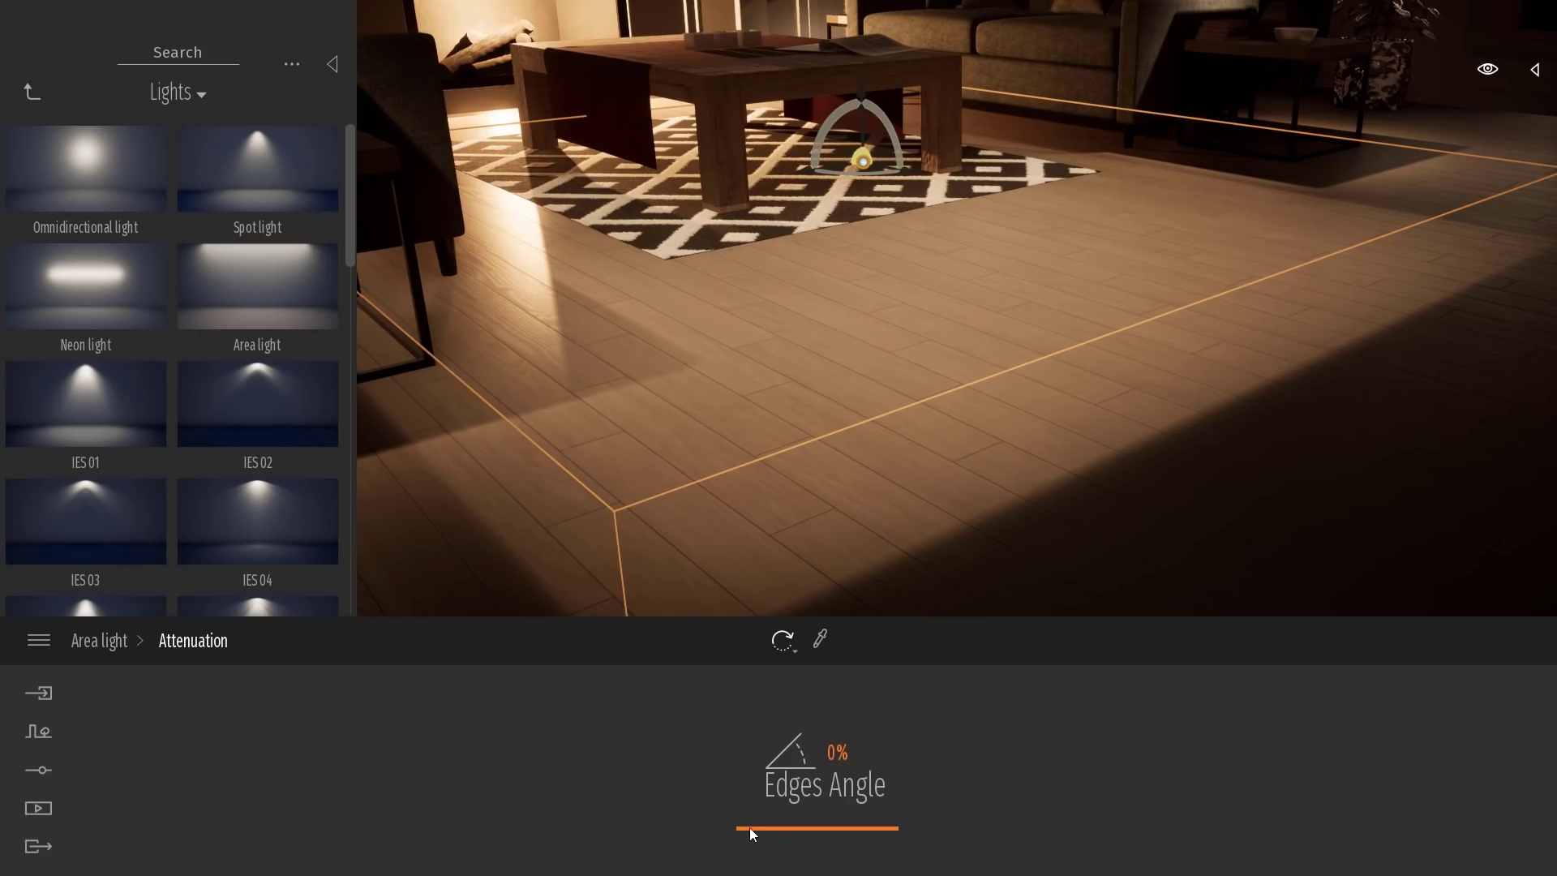
left_click_drag(755, 833, 765, 767)
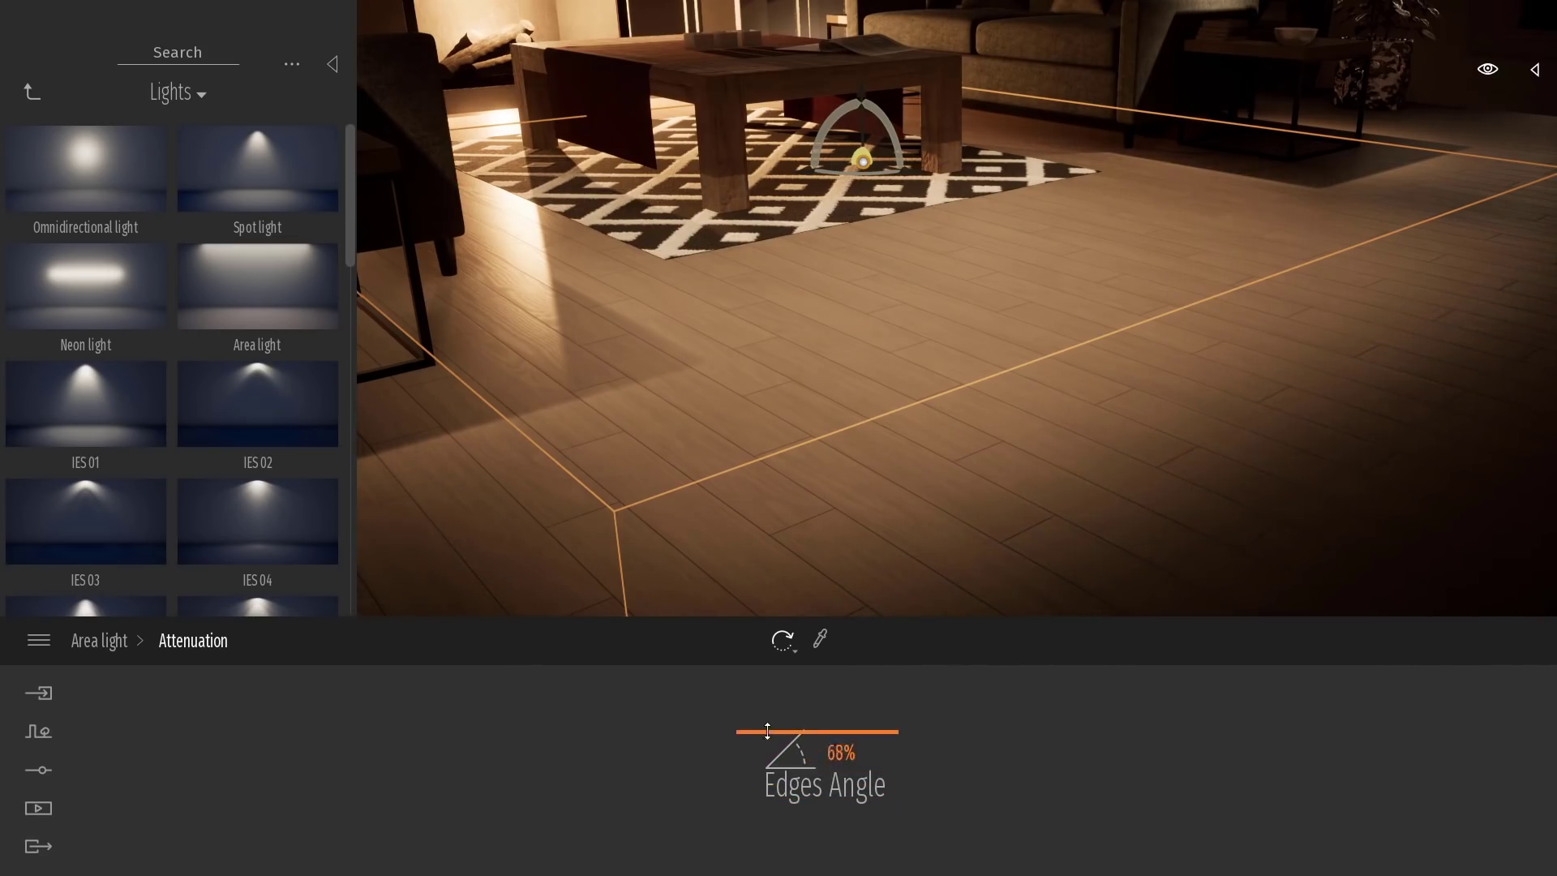
left_click_drag(764, 769, 766, 726)
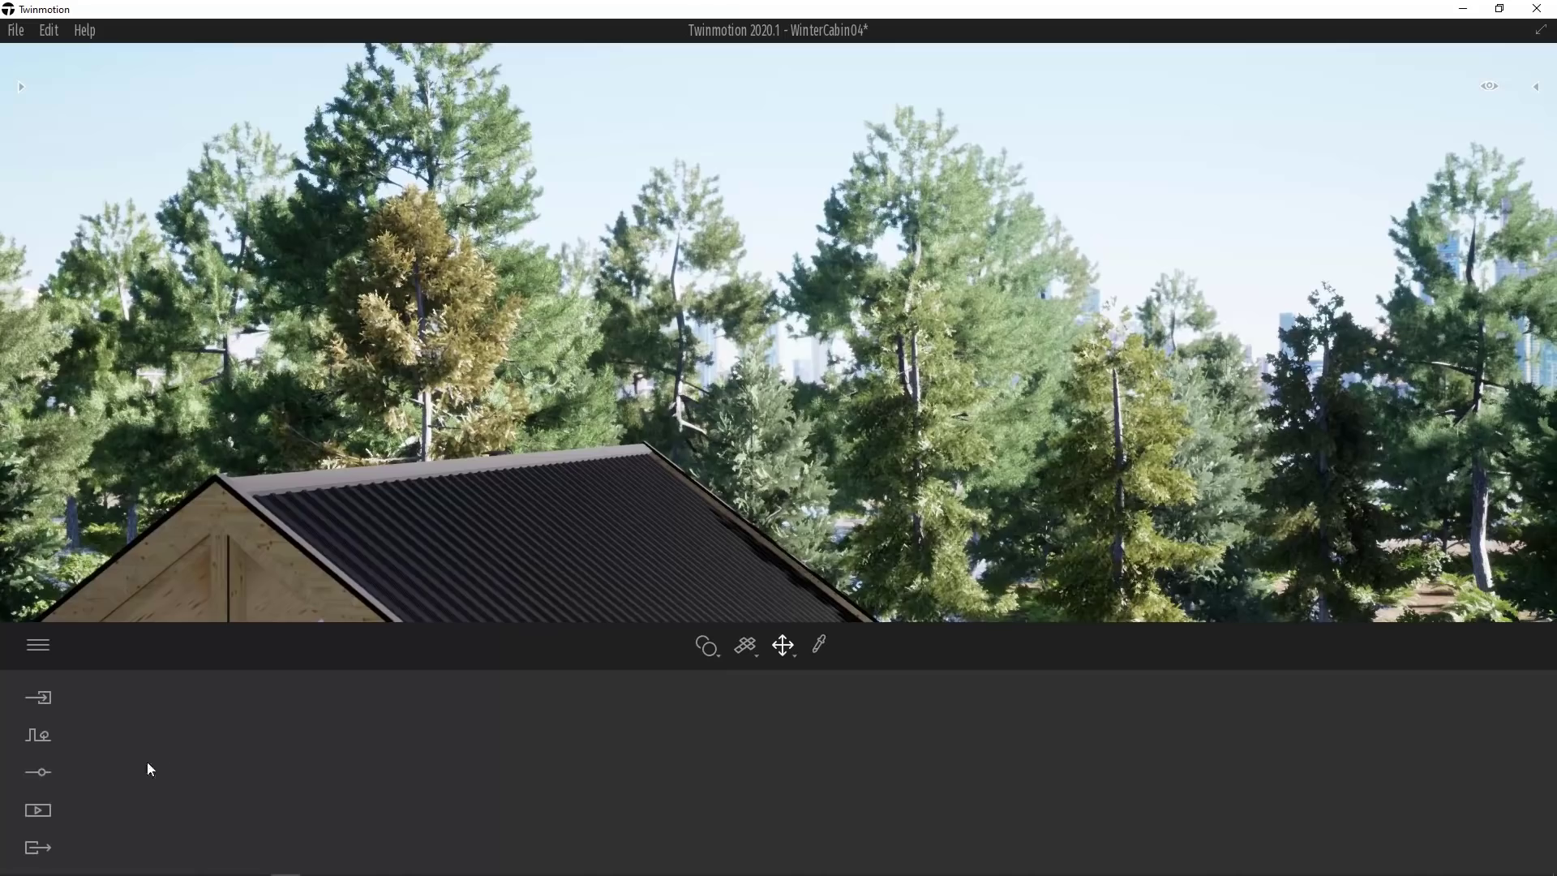
- In Location settings, move the map pin west, then search and choose Houston, TX, USA
left_click(37, 775)
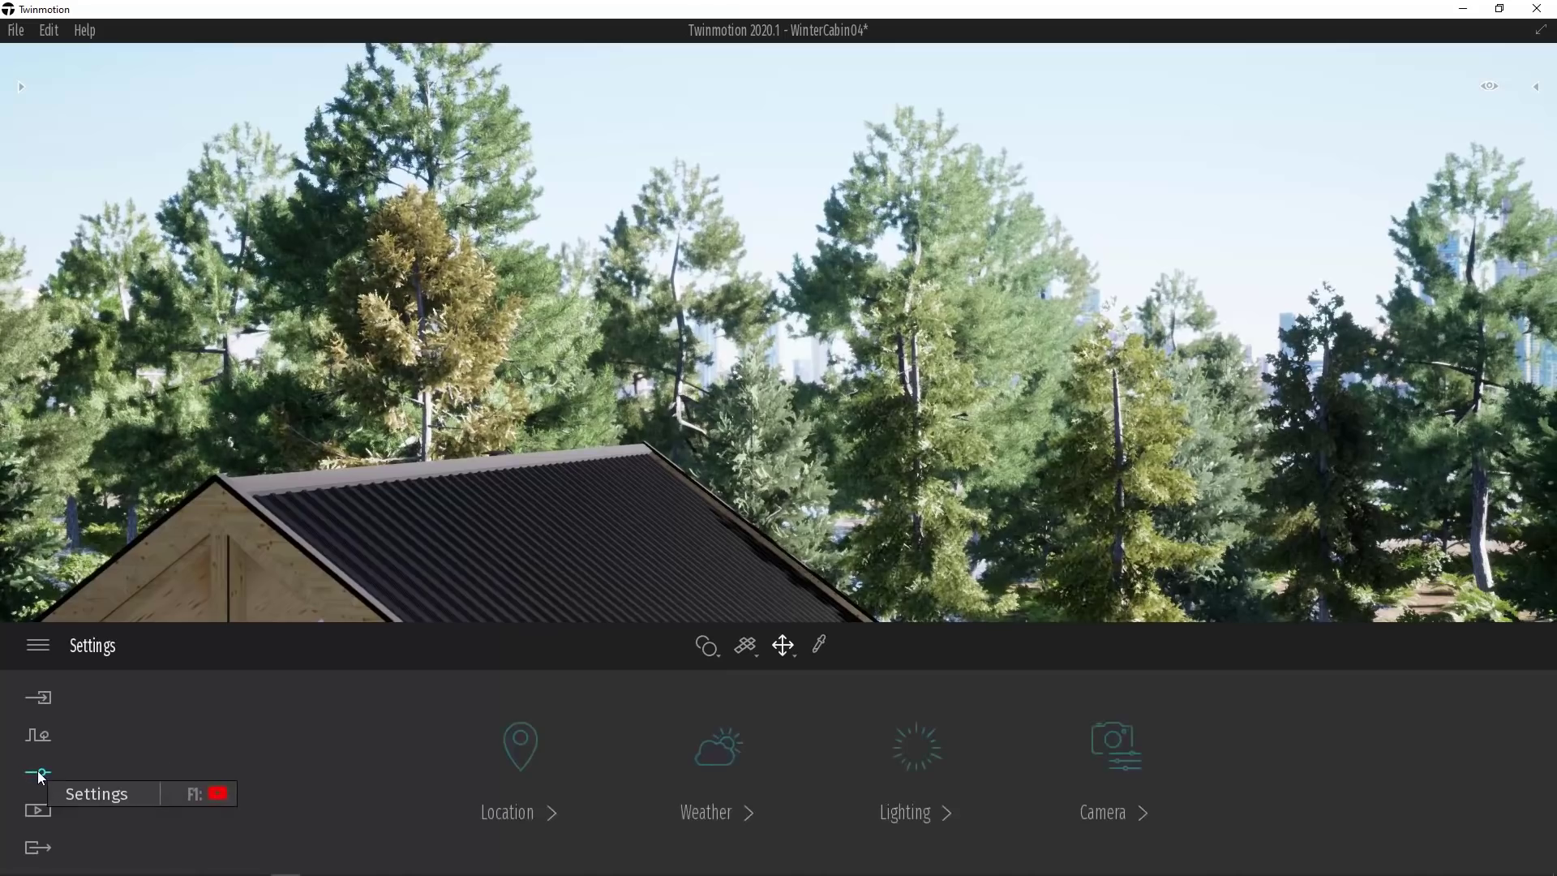
left_click(524, 749)
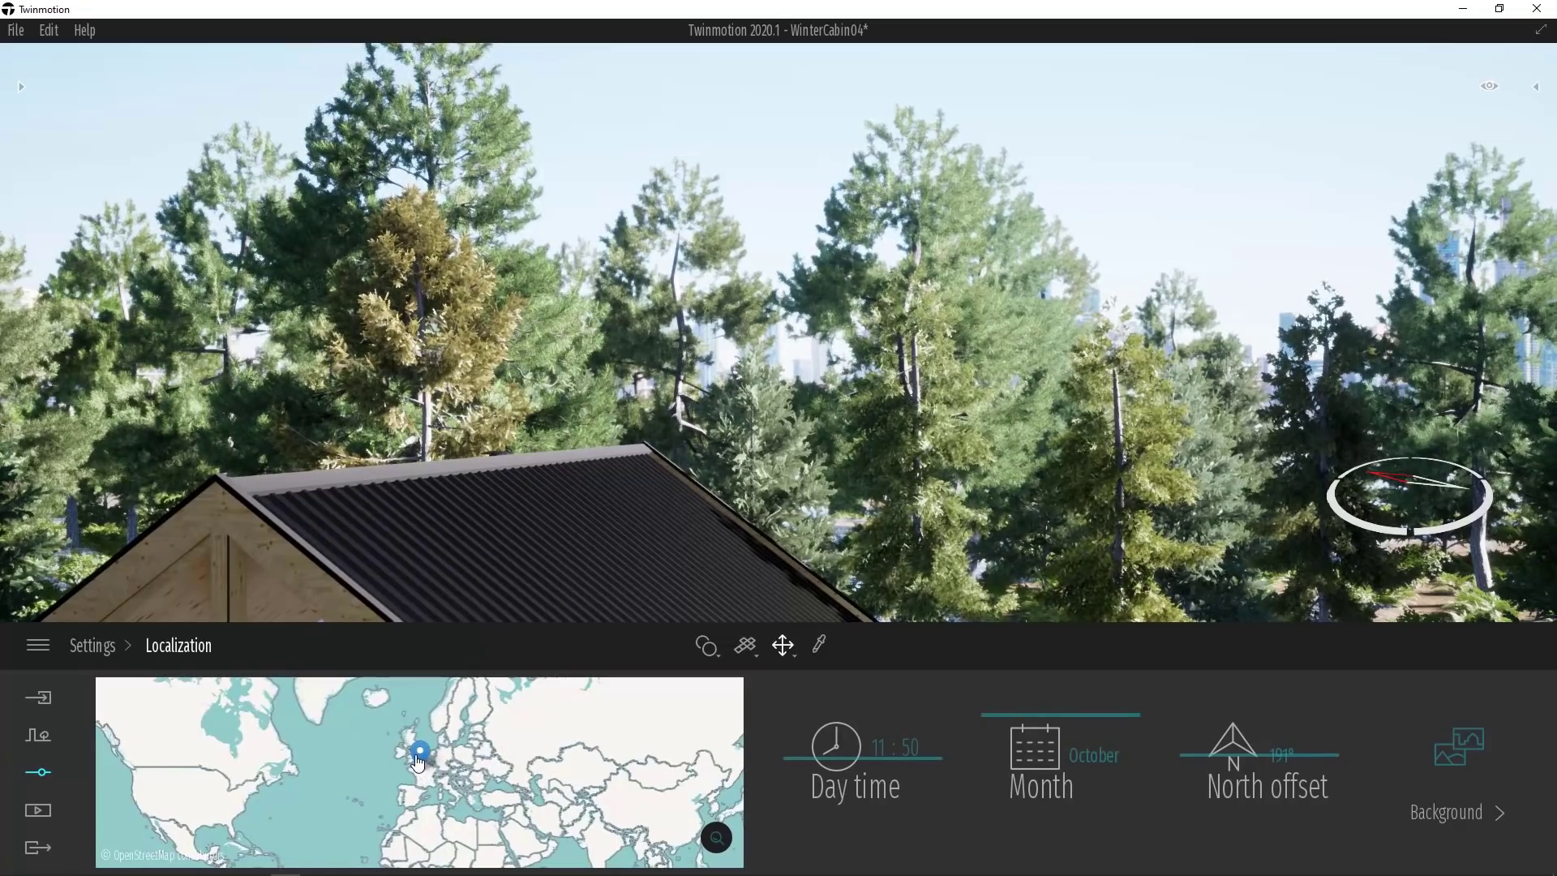
left_click_drag(420, 760, 228, 782)
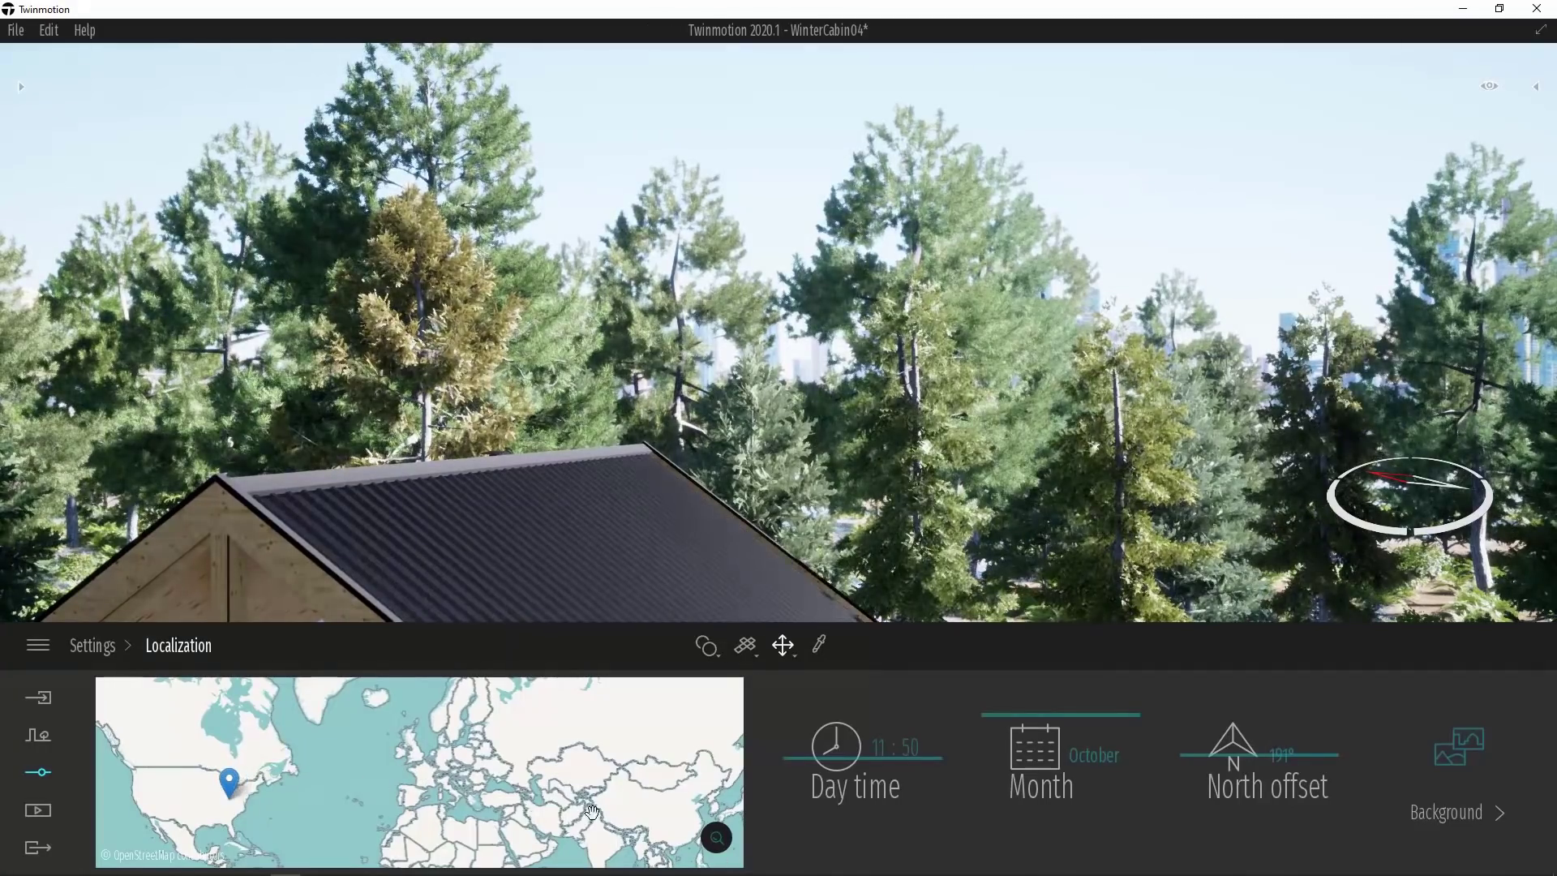
left_click(721, 848)
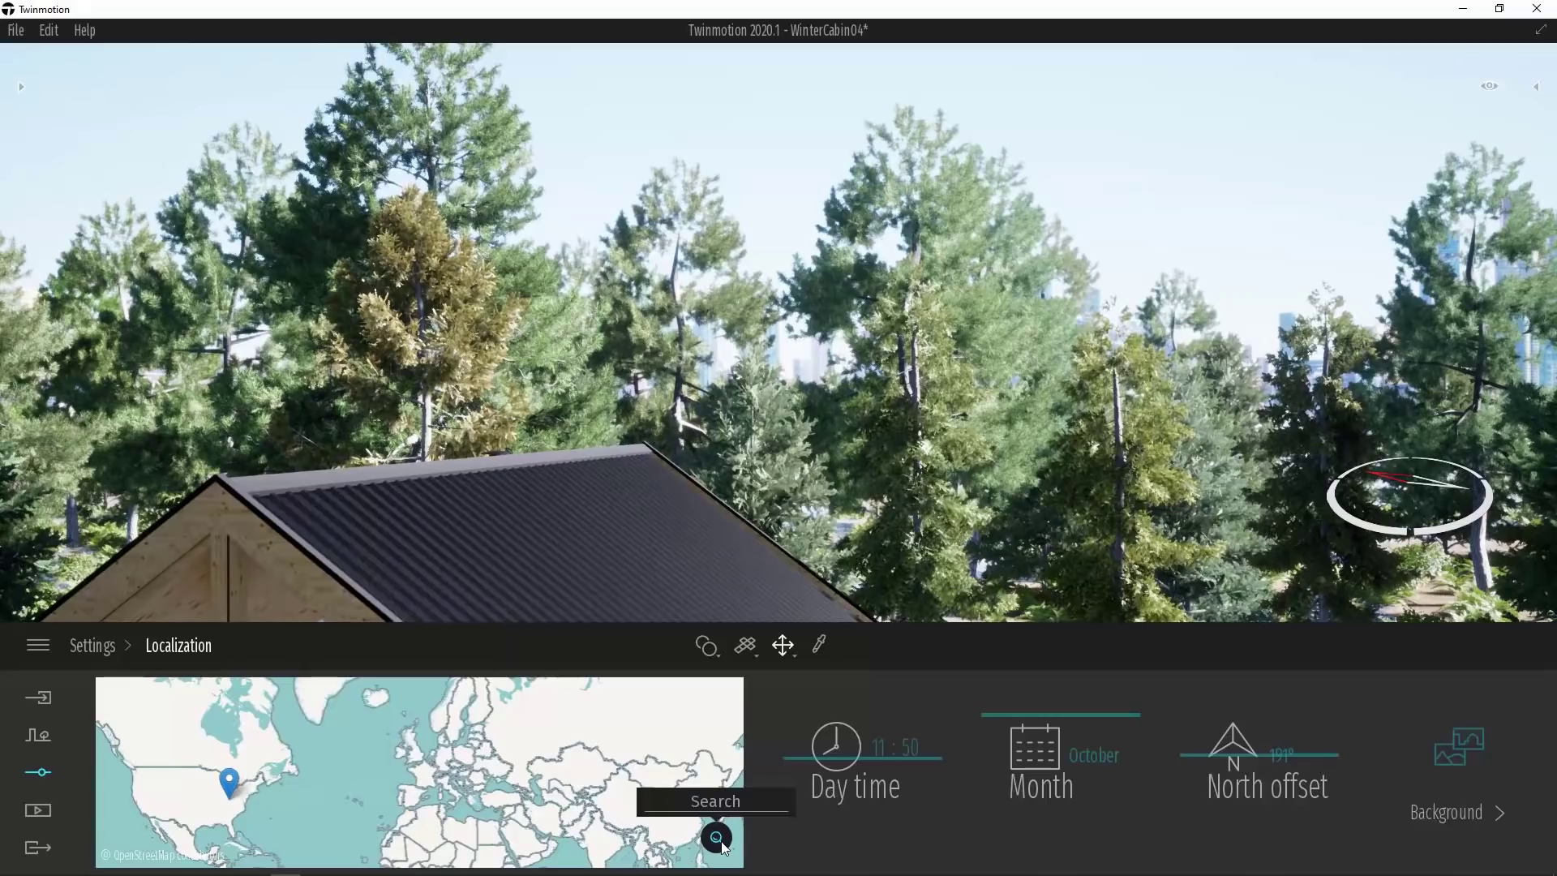
type("houston")
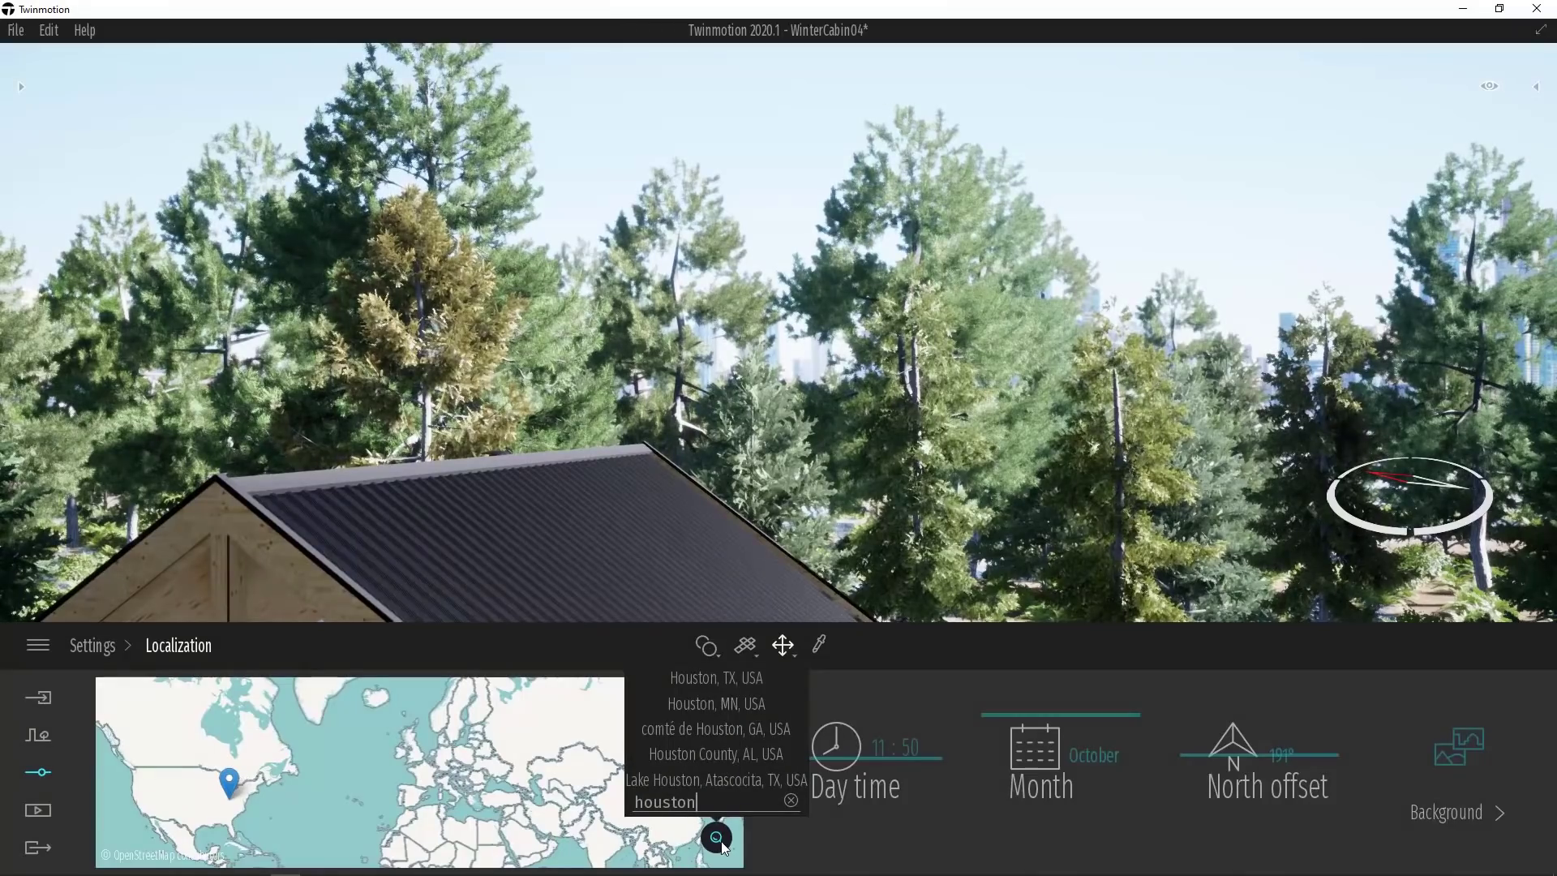
left_click(711, 677)
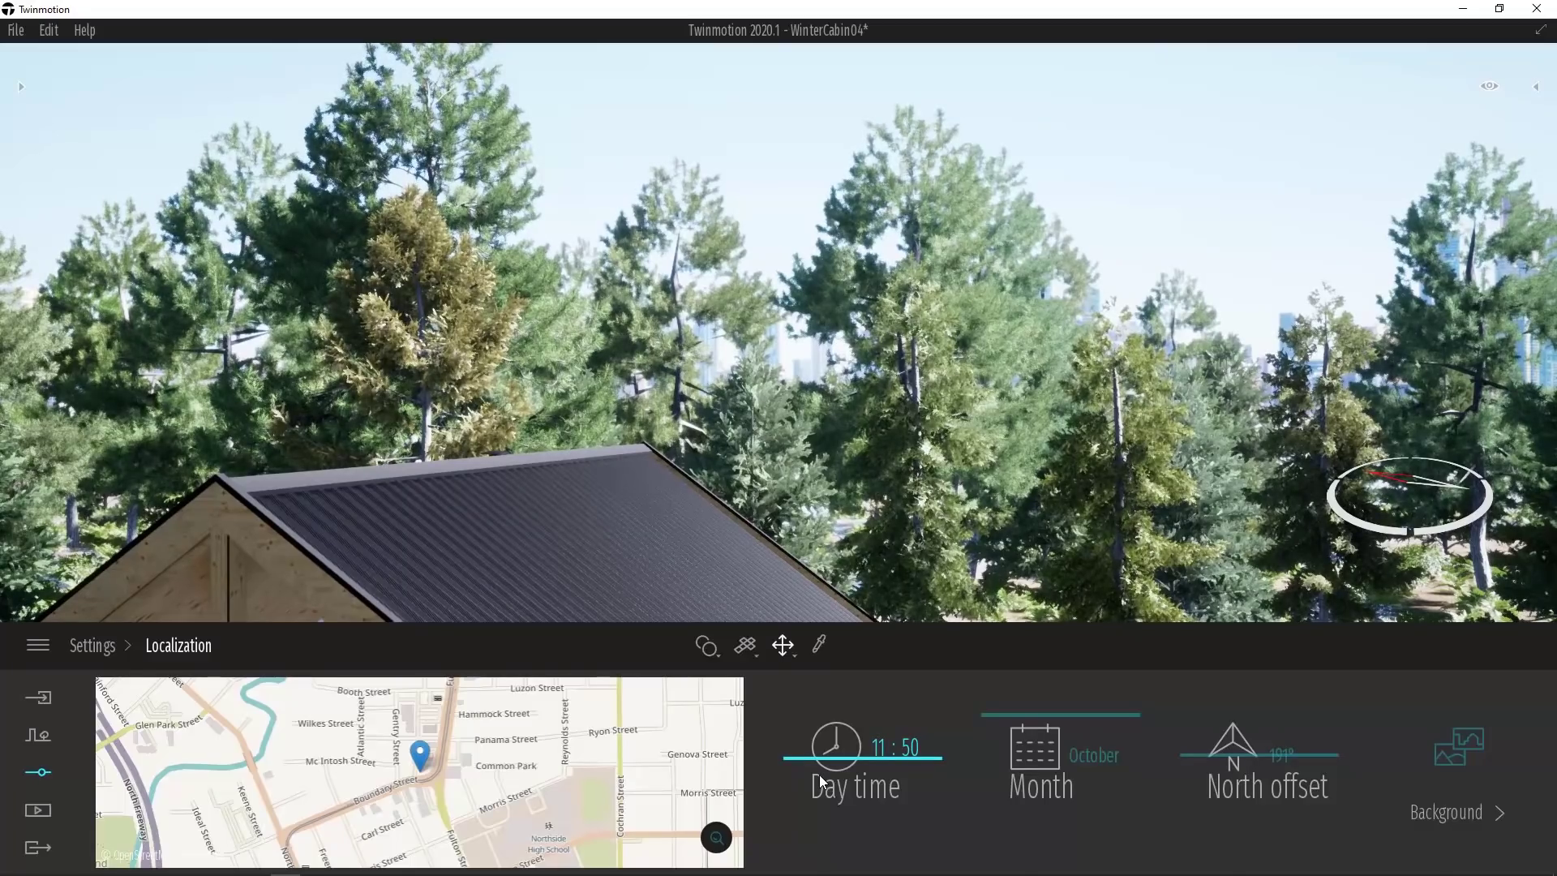
- Set day time to 06:40, month to July, and north offset to 161°
left_click_drag(833, 762, 839, 733)
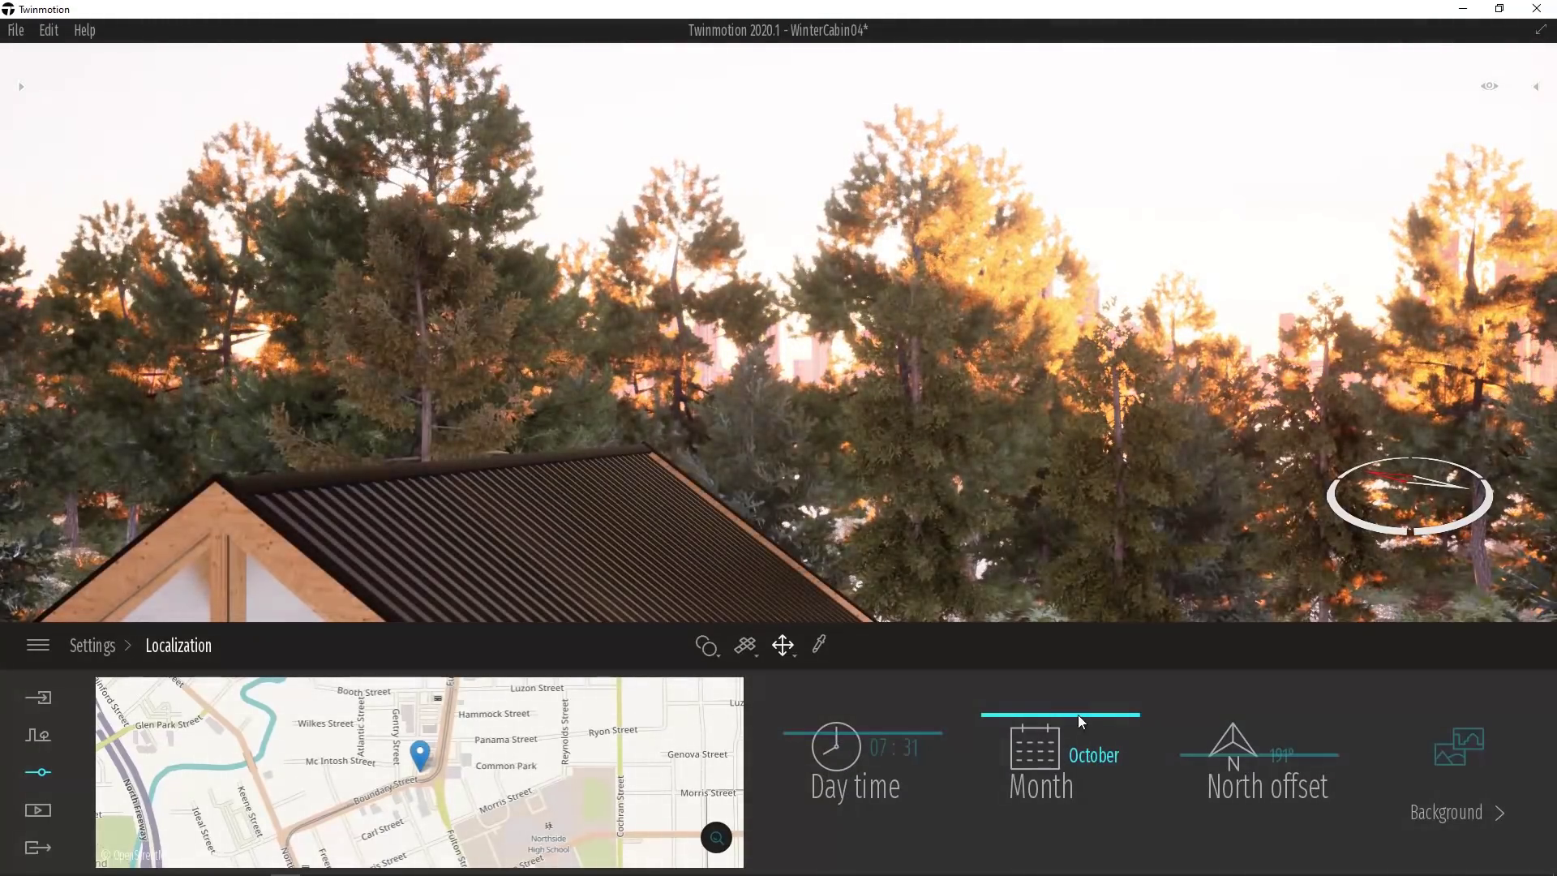
left_click_drag(1081, 724, 1071, 763)
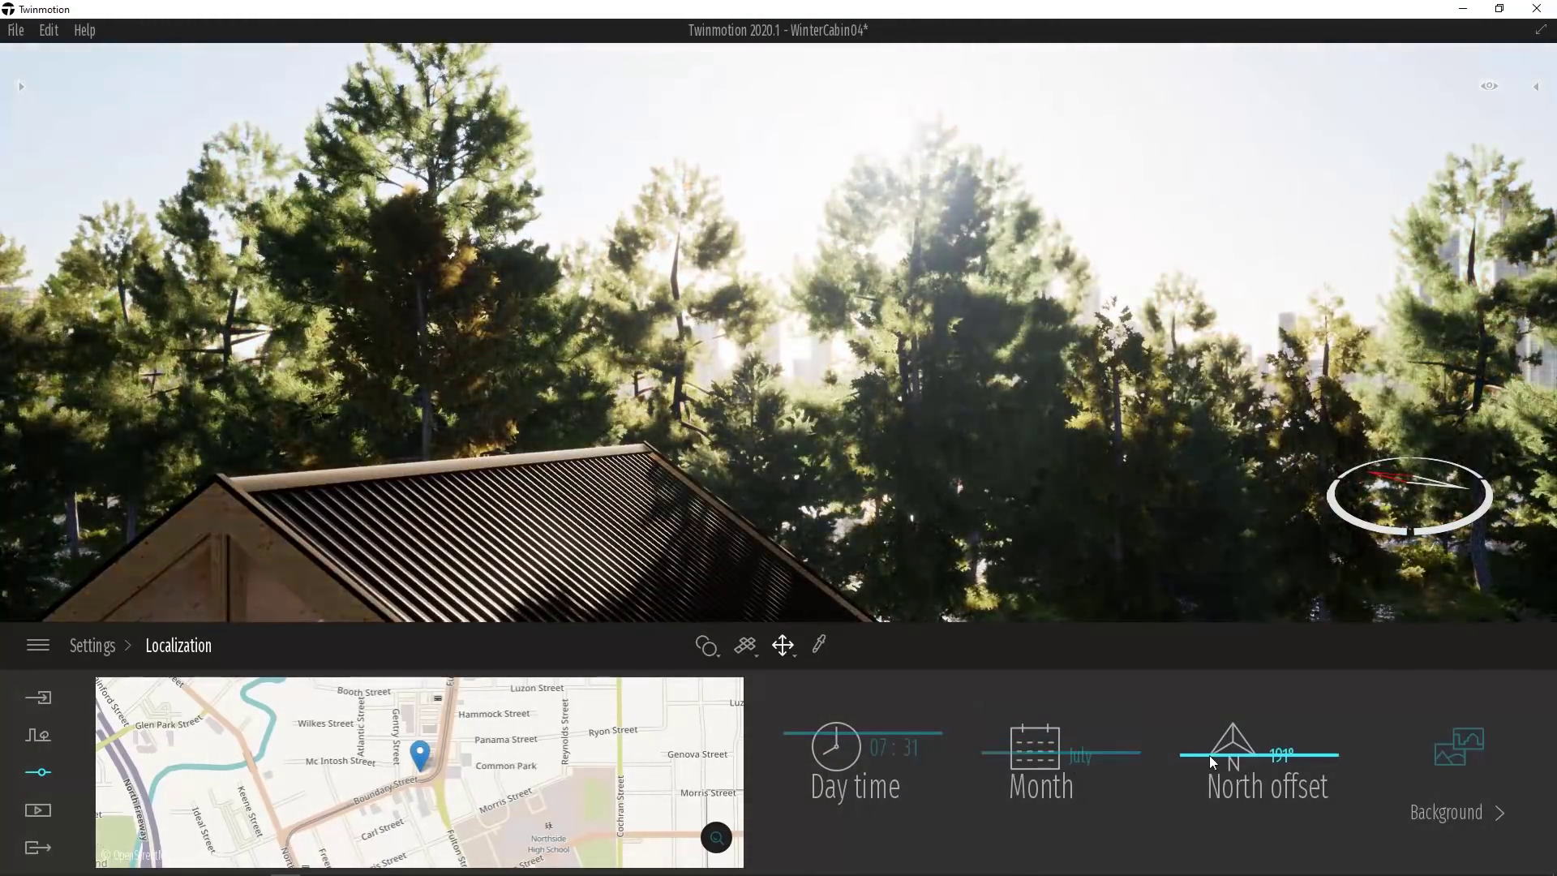
left_click_drag(1213, 769, 1214, 754)
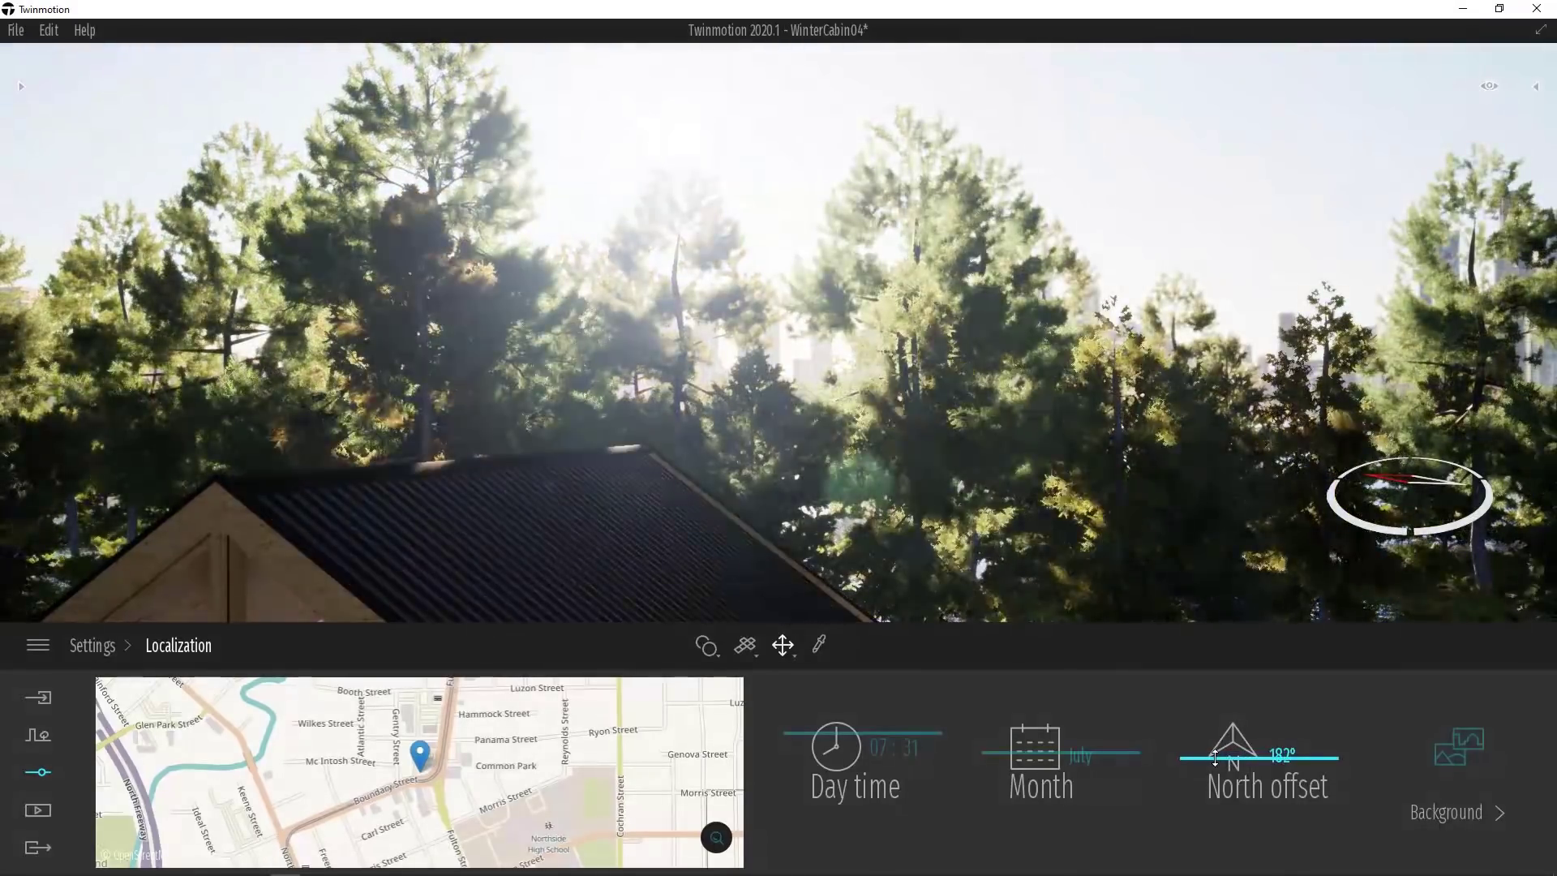
left_click_drag(1214, 754, 1219, 755)
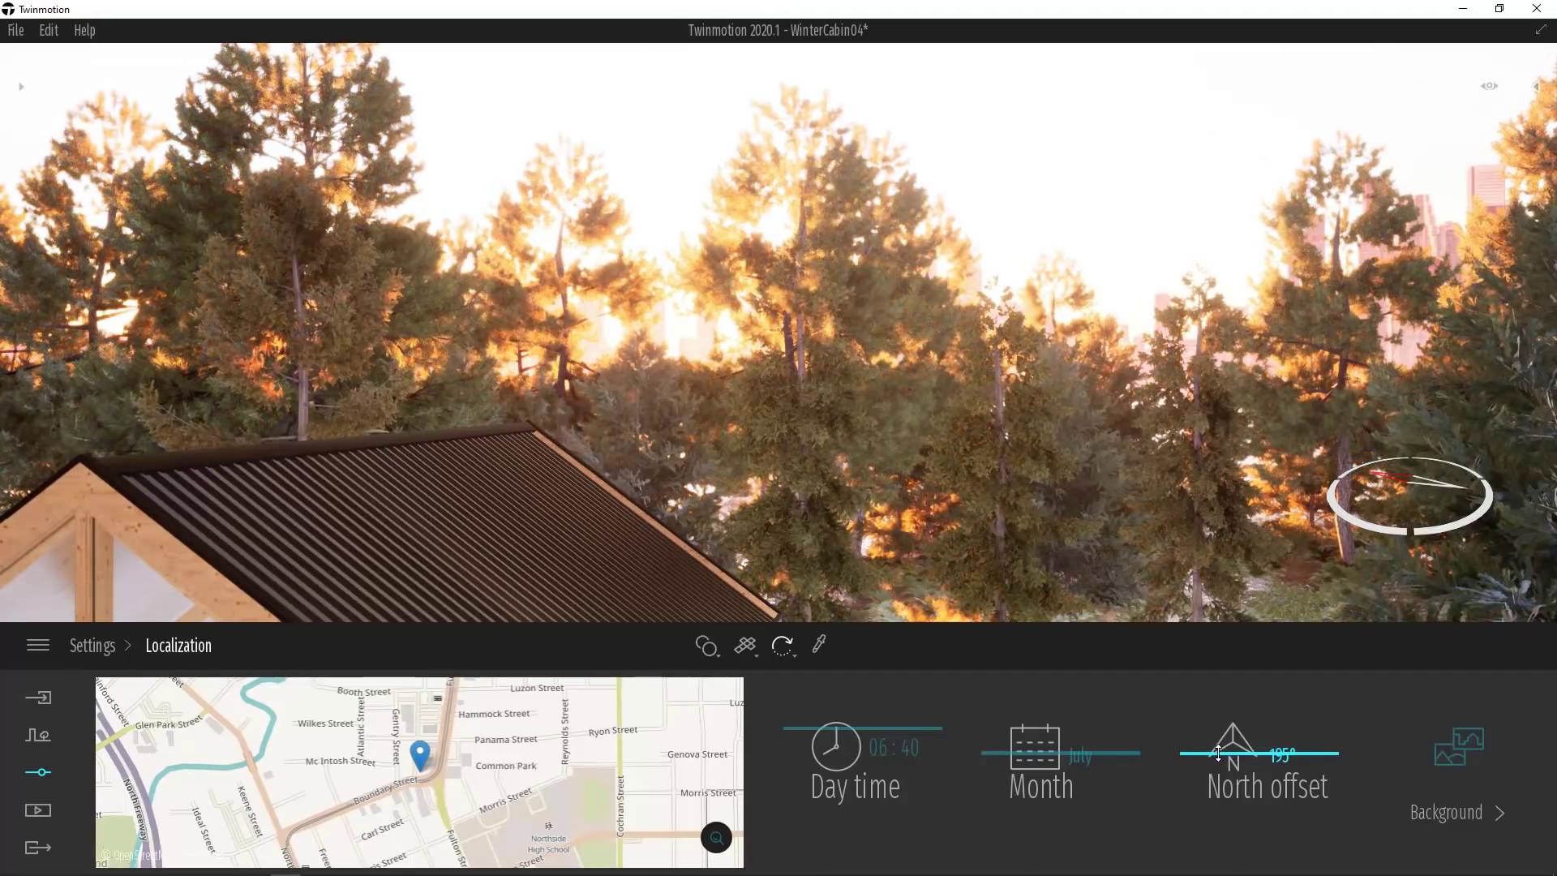
left_click_drag(1217, 756, 1214, 765)
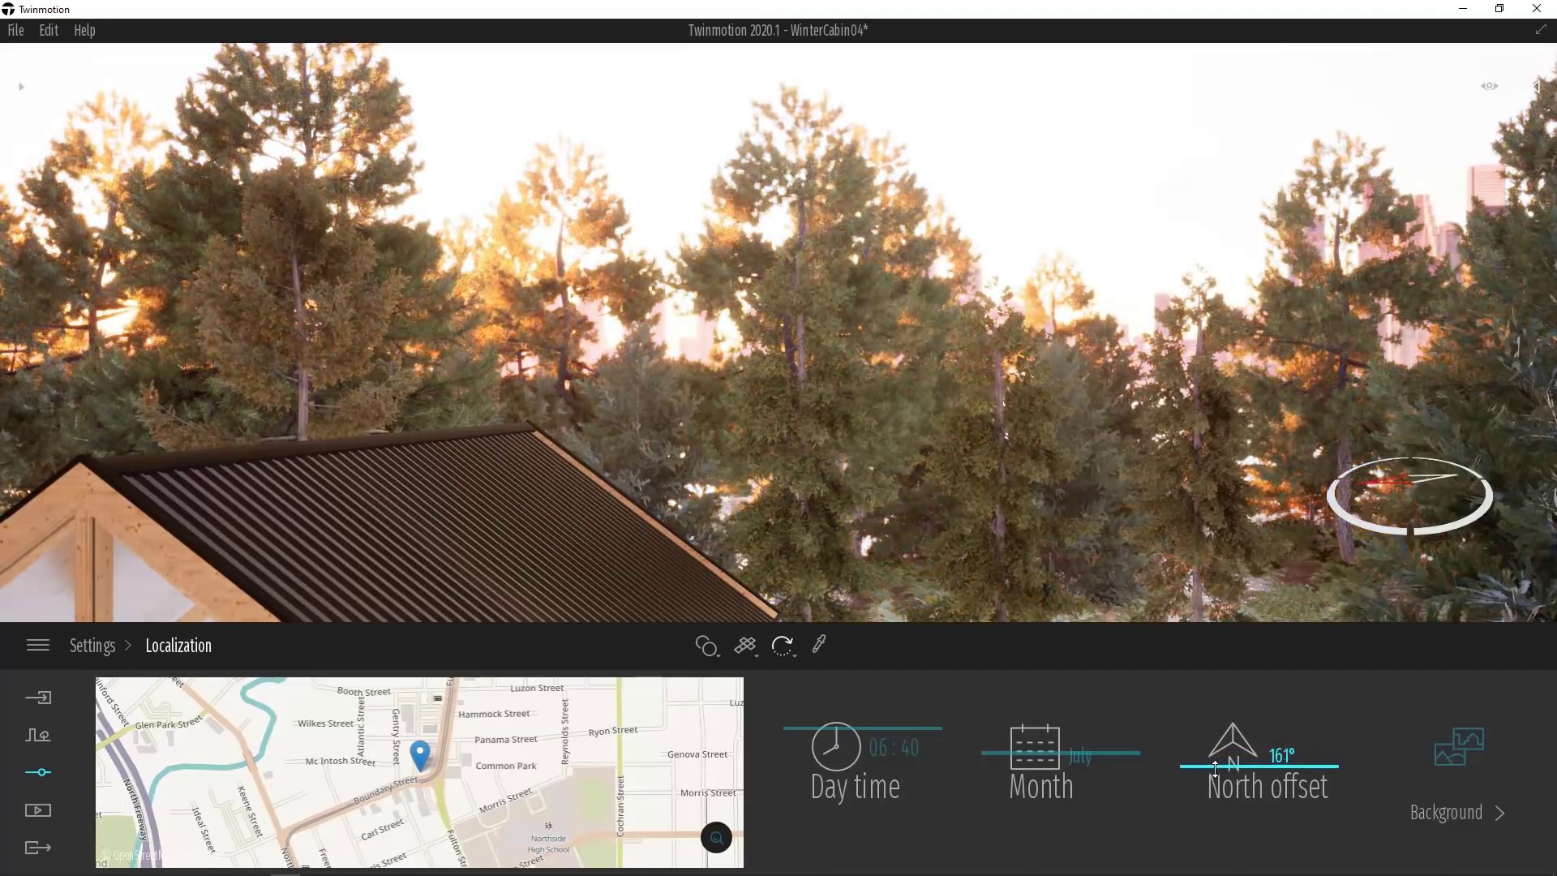